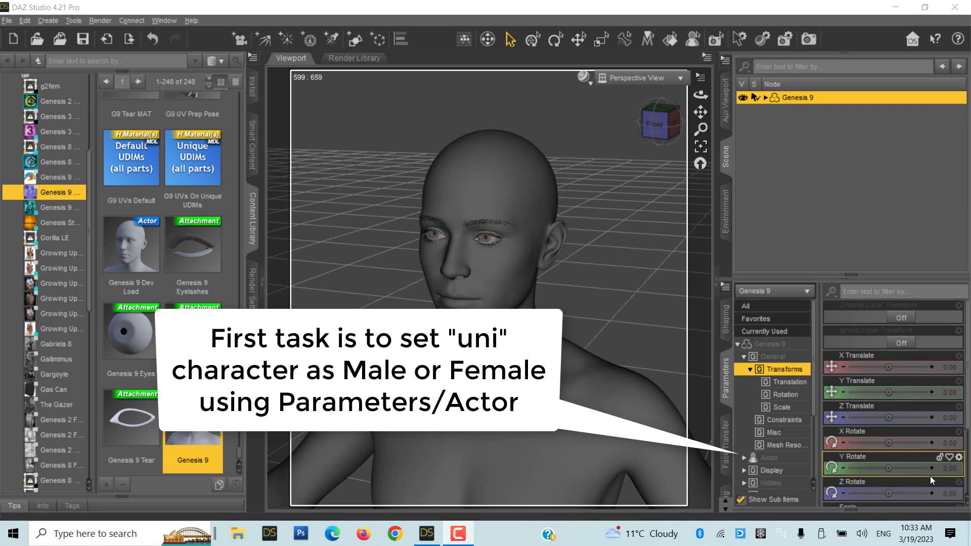
Step: Set the Base Masculine Body and Base Masculine head morphs on Genesis 9 to 100%
click(769, 457)
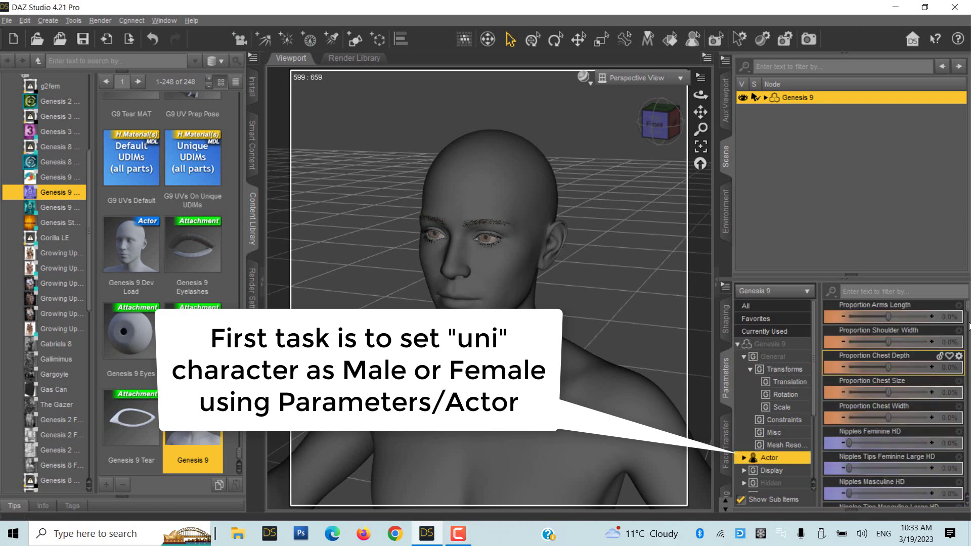
drag(967, 312, 967, 342)
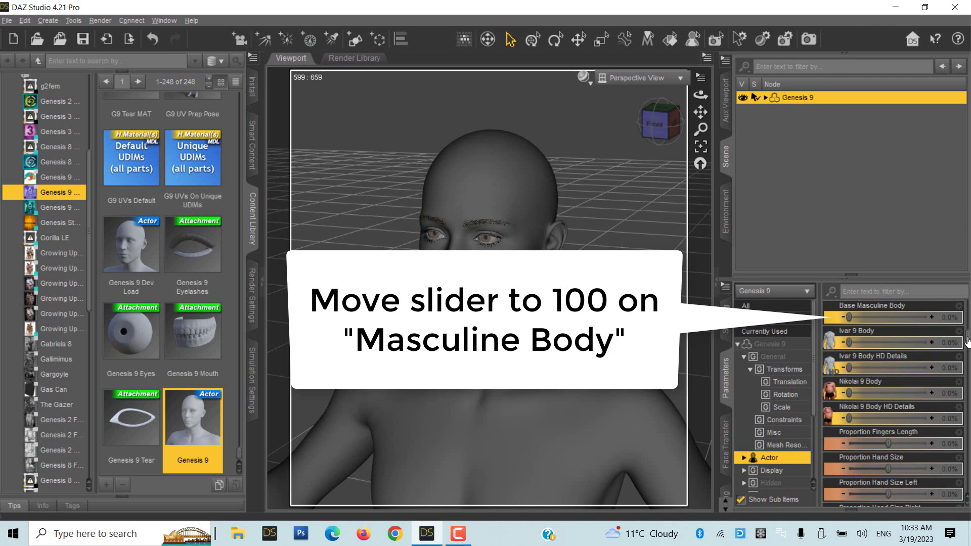
drag(848, 317, 967, 481)
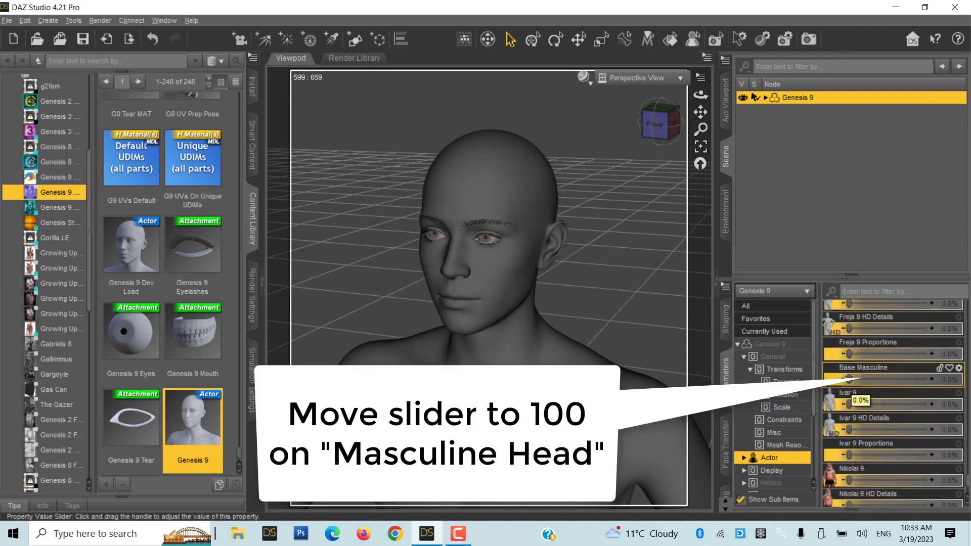
drag(849, 379, 929, 379)
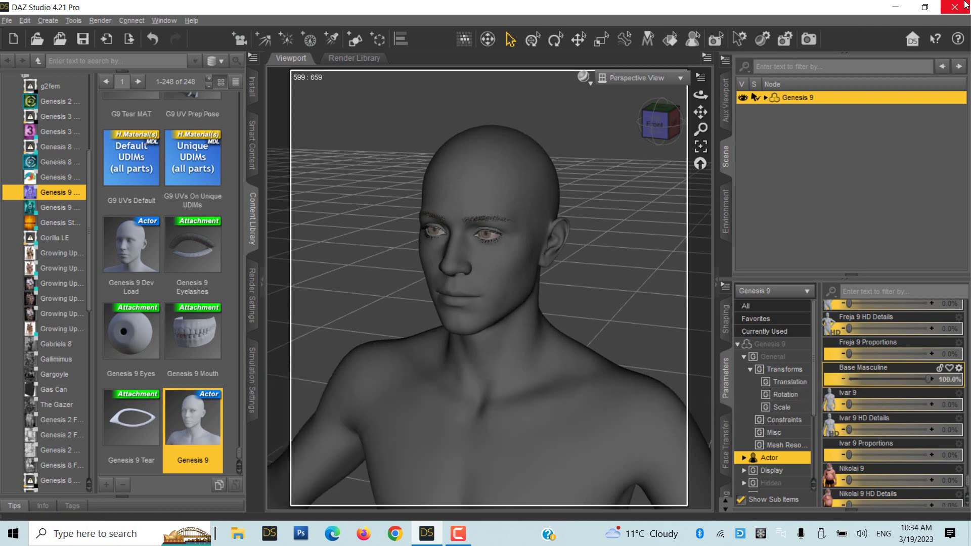
Step: Apply G9 Masculine Skin 01 MAT from the Content Library to Genesis 9
scroll(183, 257, down, 10)
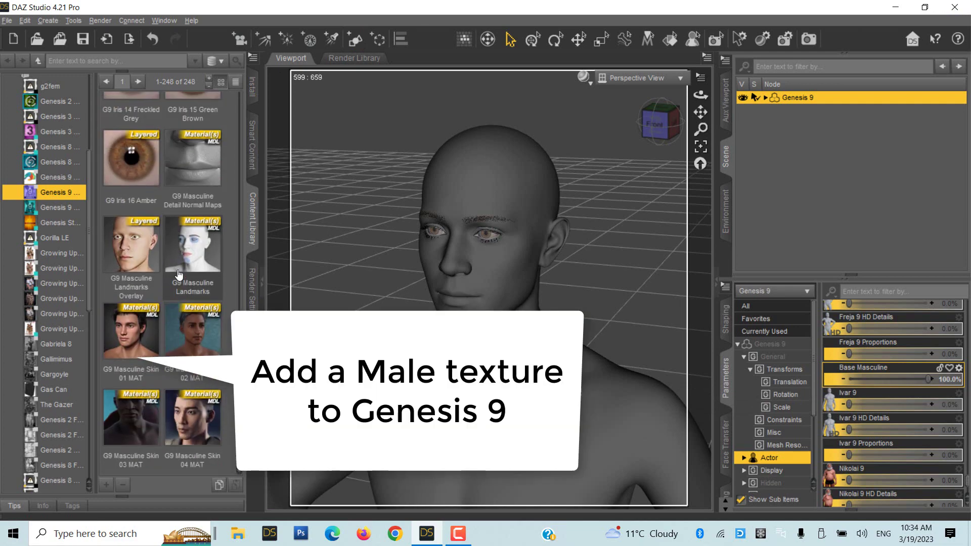
double_click(132, 340)
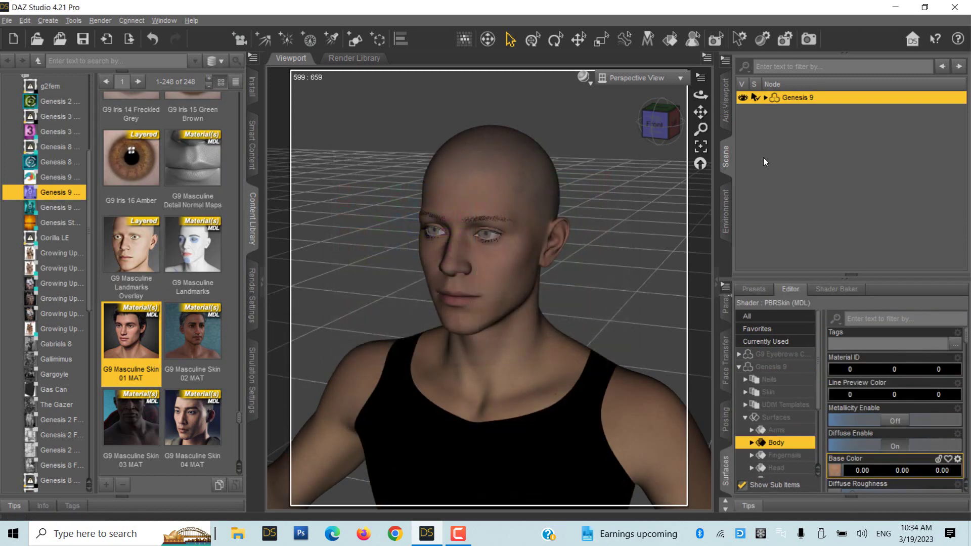
click(24, 20)
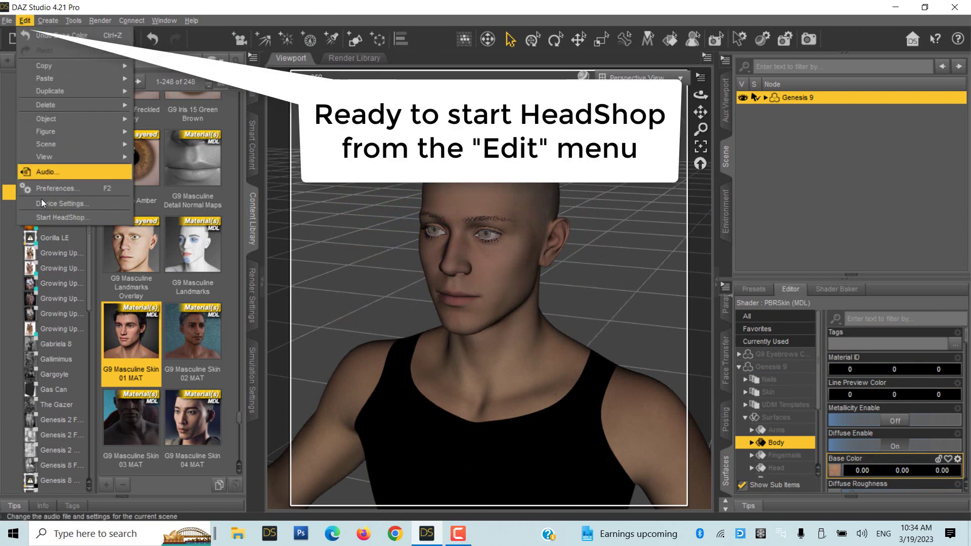
Step: Send the figure to HeadShop via Start HeadShop, with Head as the texture surface
click(44, 217)
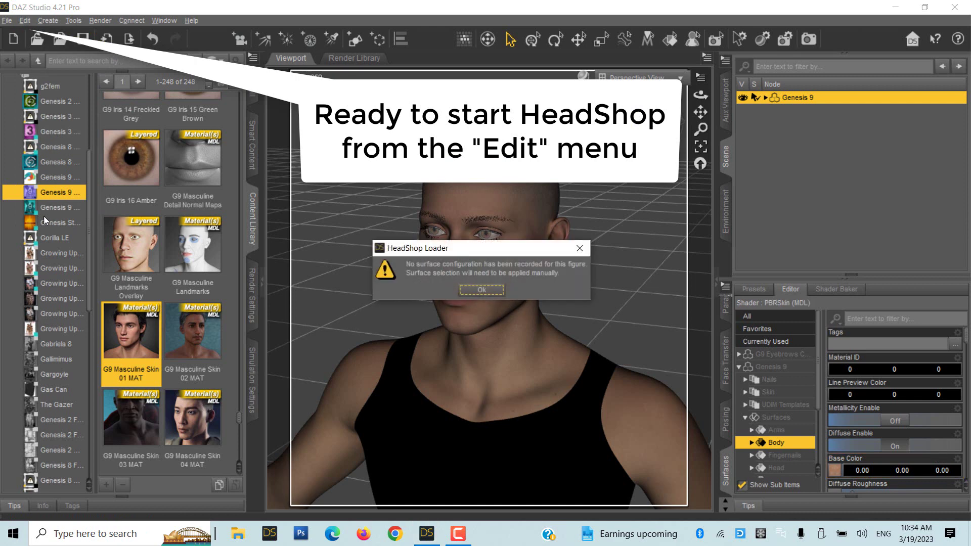
click(480, 290)
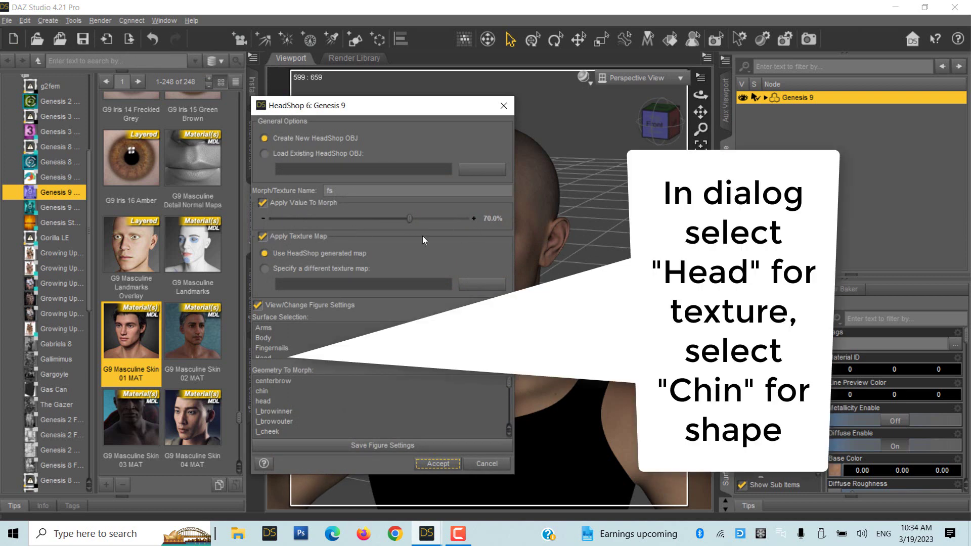
click(266, 355)
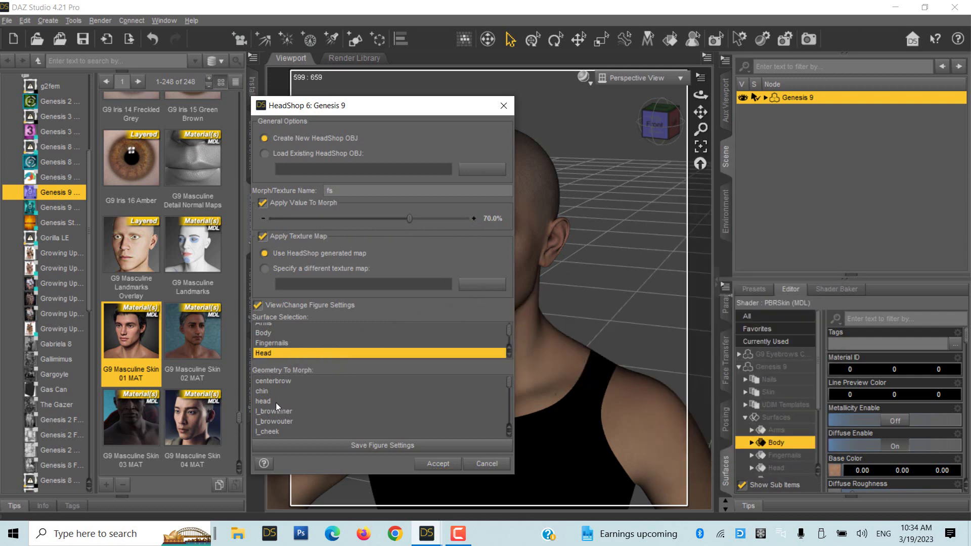
click(438, 463)
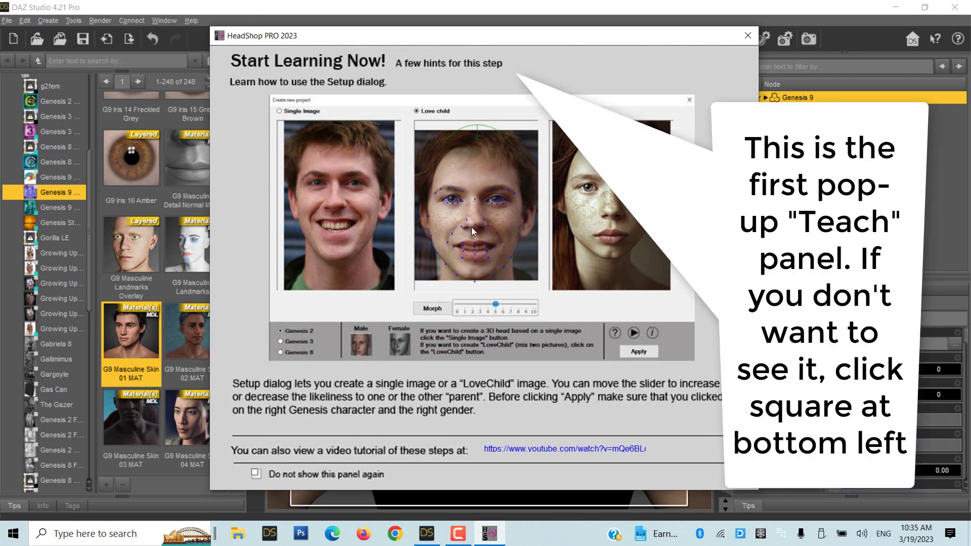
Step: Load the short-haired man's portrait from Picture4 as the Single Image source photo
click(747, 36)
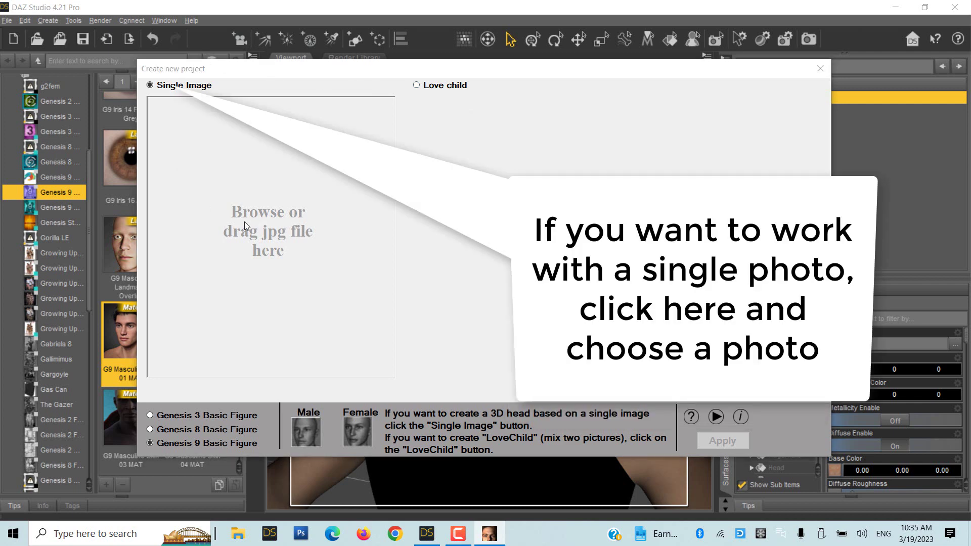
click(245, 226)
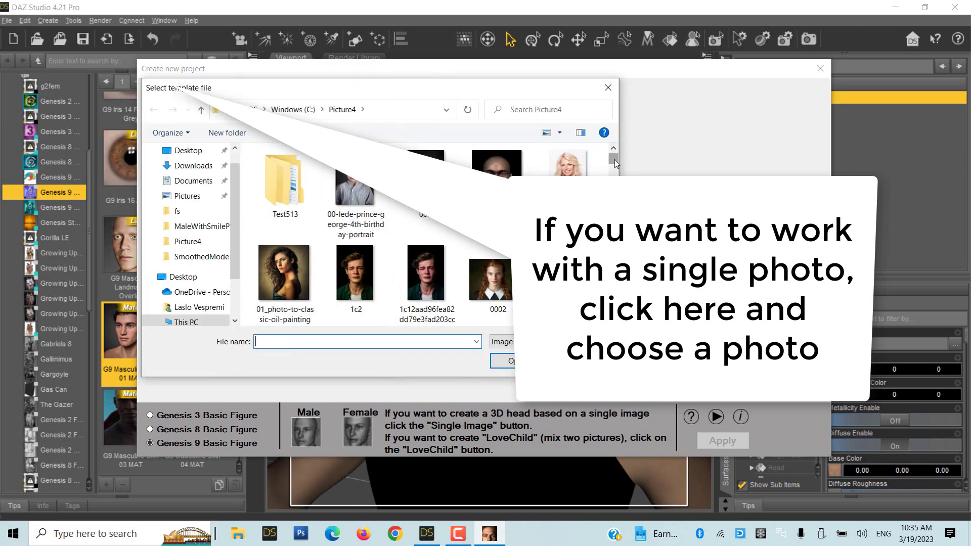
drag(613, 164, 613, 241)
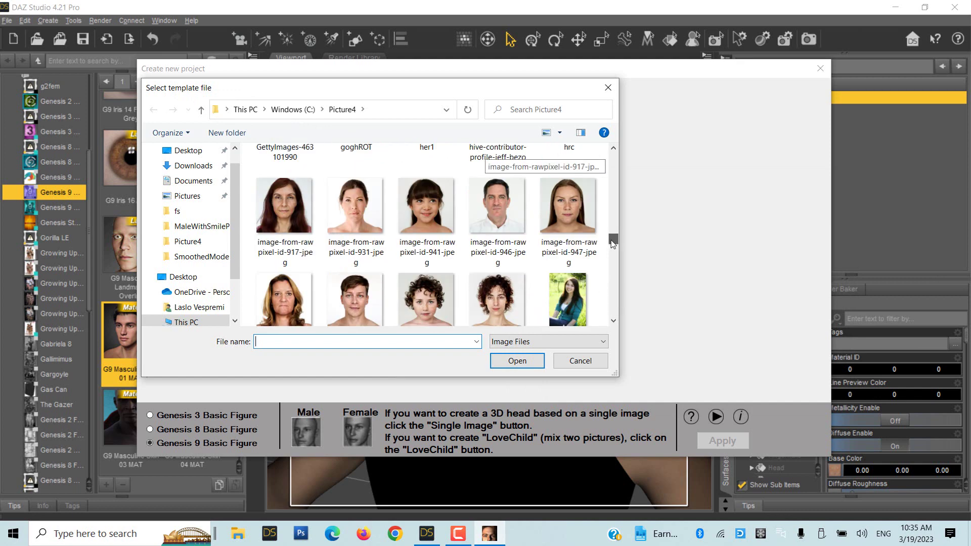
click(352, 301)
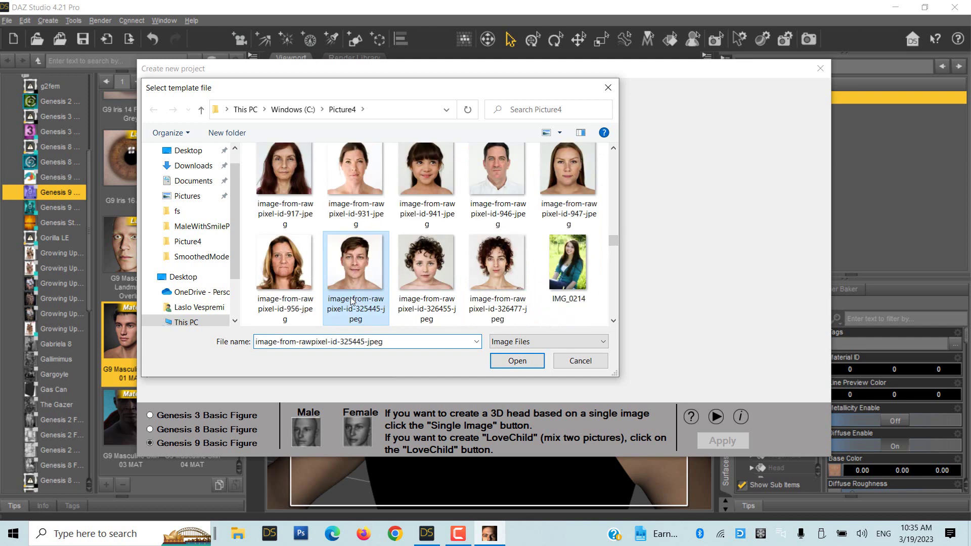
double_click(360, 273)
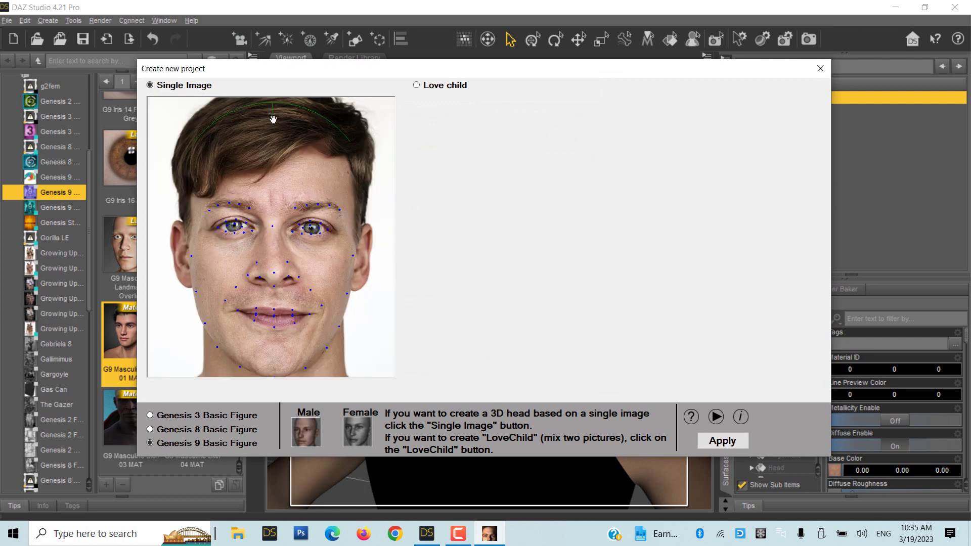
Step: Align the green head-top arc with the skull in the photo and apply to build the head
mouse_move(272, 123)
mouse_down()
mouse_move(271, 138)
mouse_move(279, 112)
mouse_up()
click(720, 443)
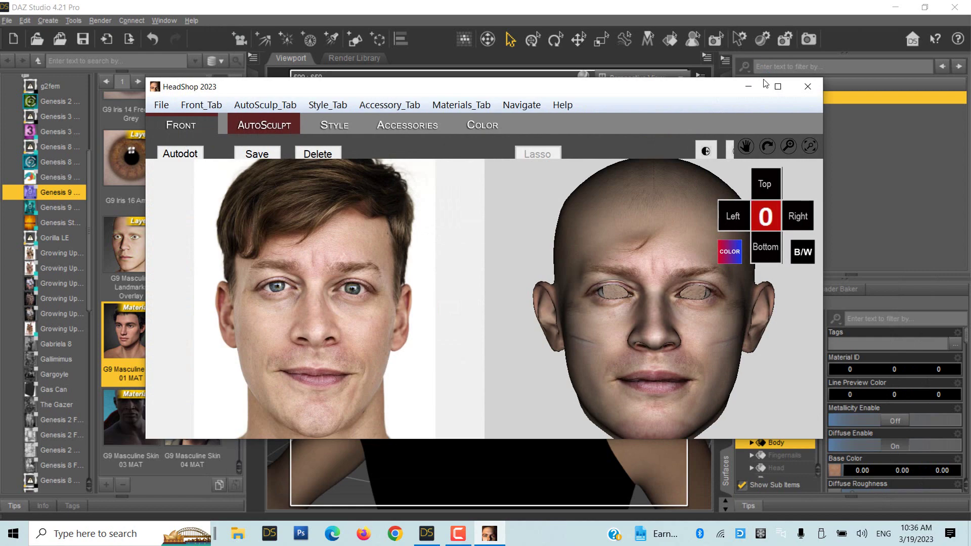
Step: Maximize the HeadShop window and lower the head's Smooth value to about 31
click(779, 87)
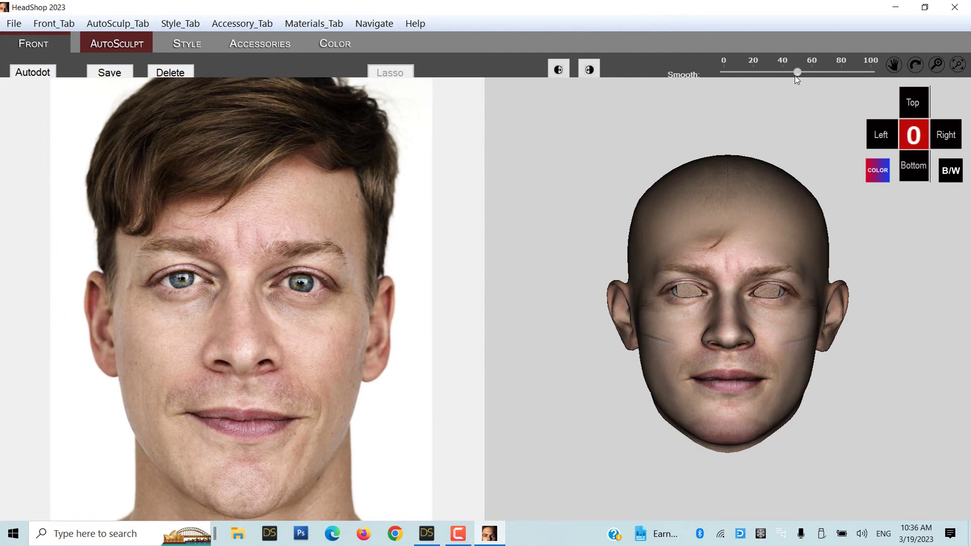
drag(798, 76, 725, 75)
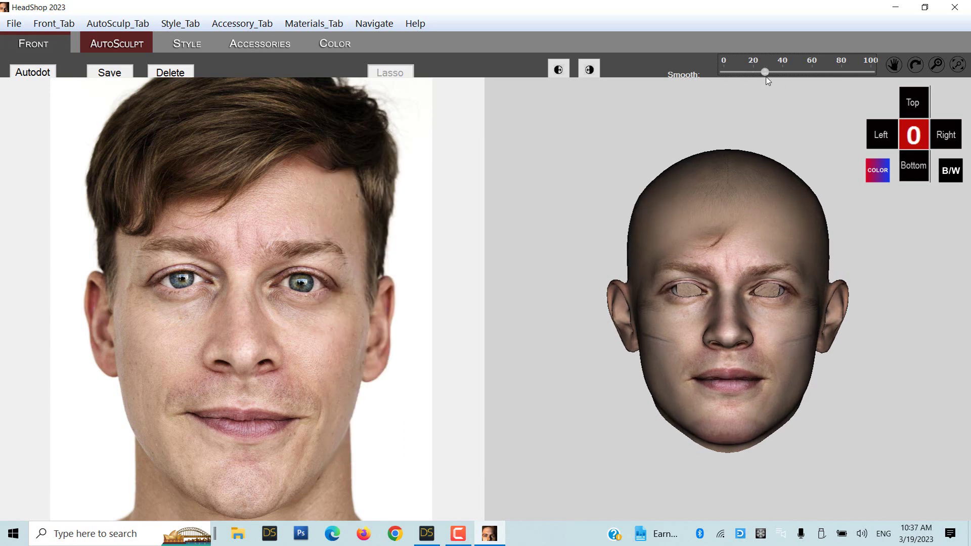
drag(766, 74, 773, 74)
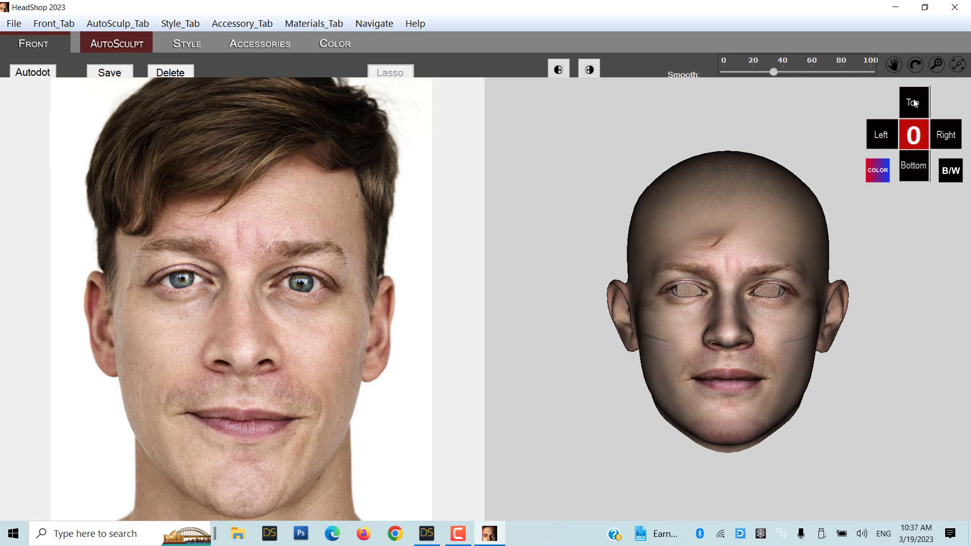
Step: Inspect the head from side, below and profile views, then mirror the face texture
click(881, 135)
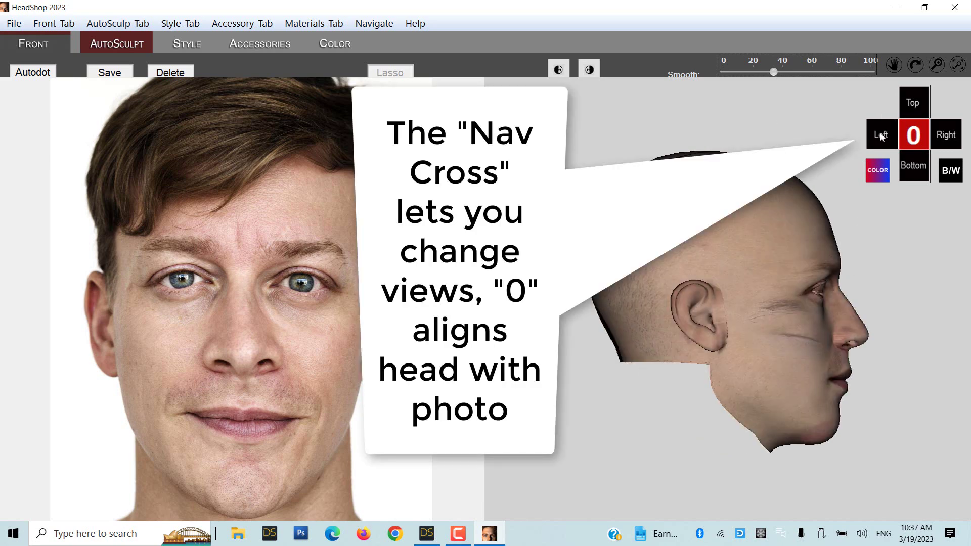
click(916, 175)
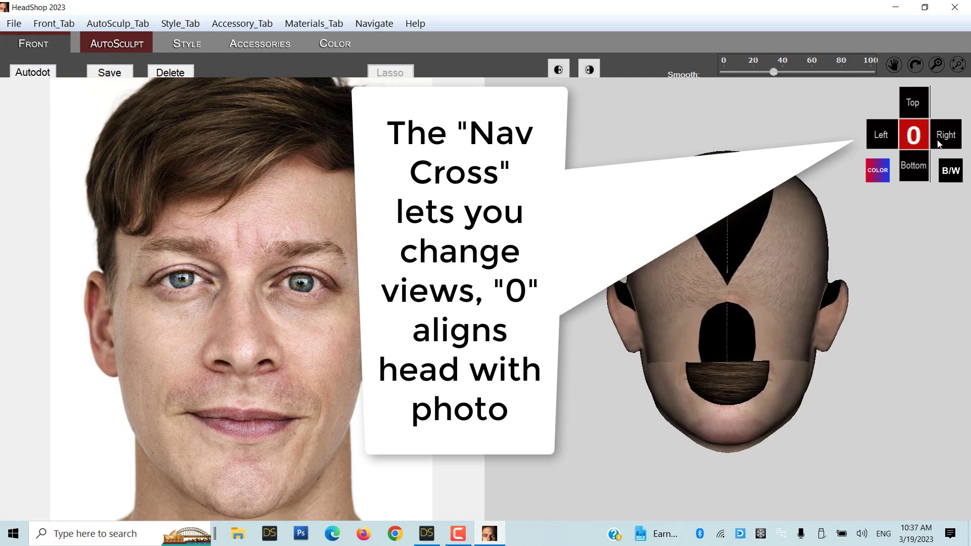
click(938, 144)
click(916, 103)
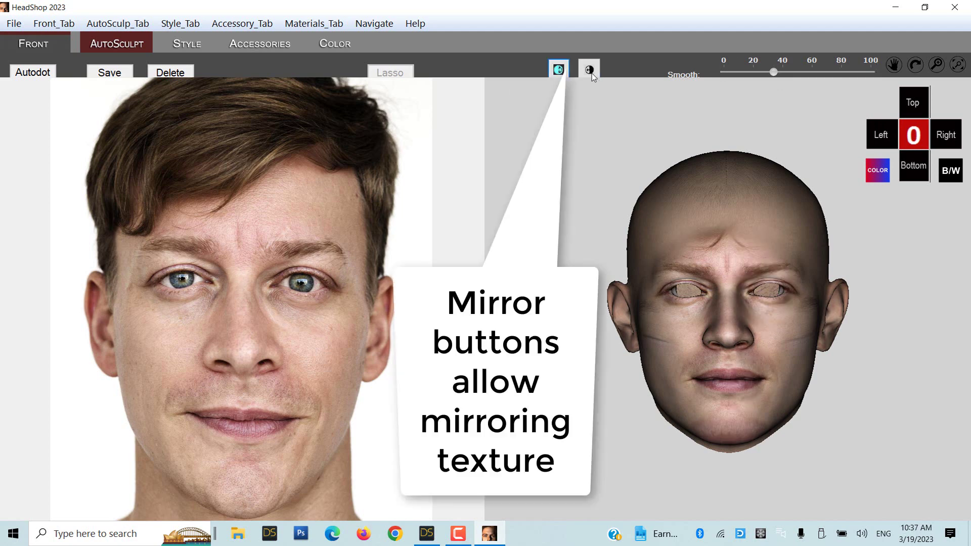
click(558, 69)
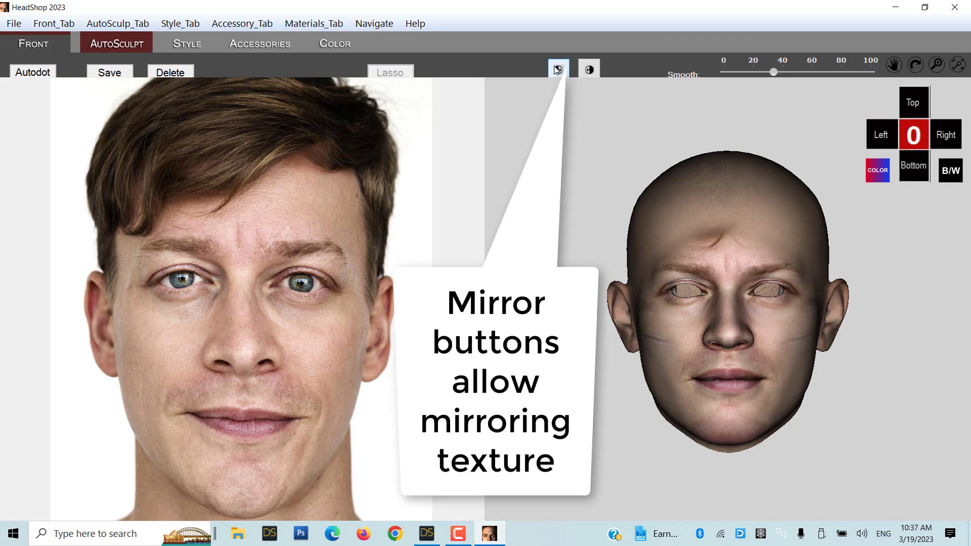
Step: Autodot the landmarks, nudge a mouth-corner dot, undo the distortion, and return to the Front page
click(51, 73)
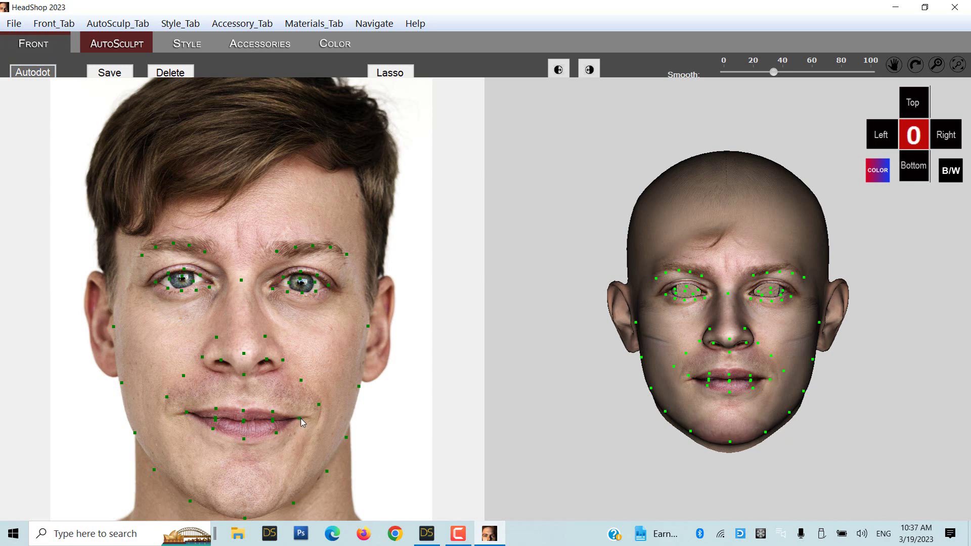
drag(301, 420, 306, 430)
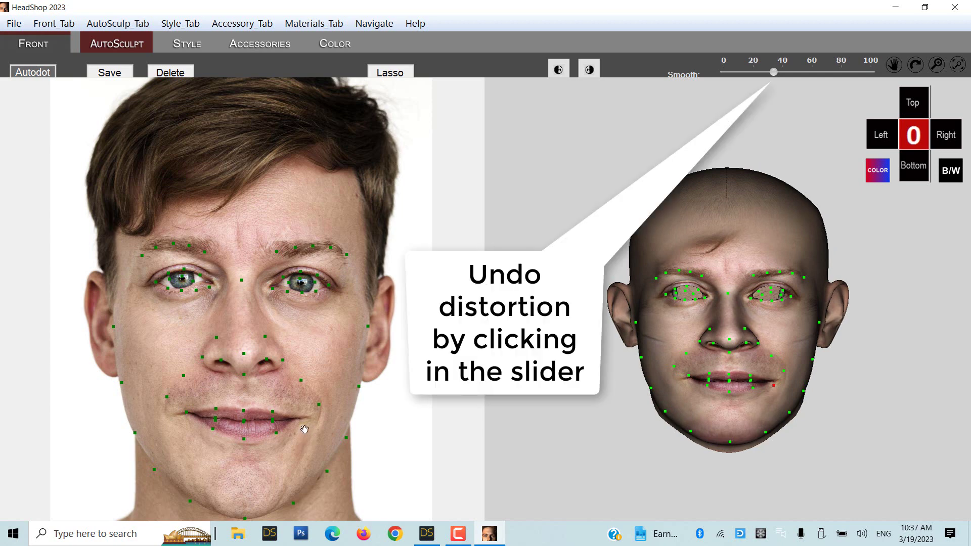
drag(304, 425, 307, 418)
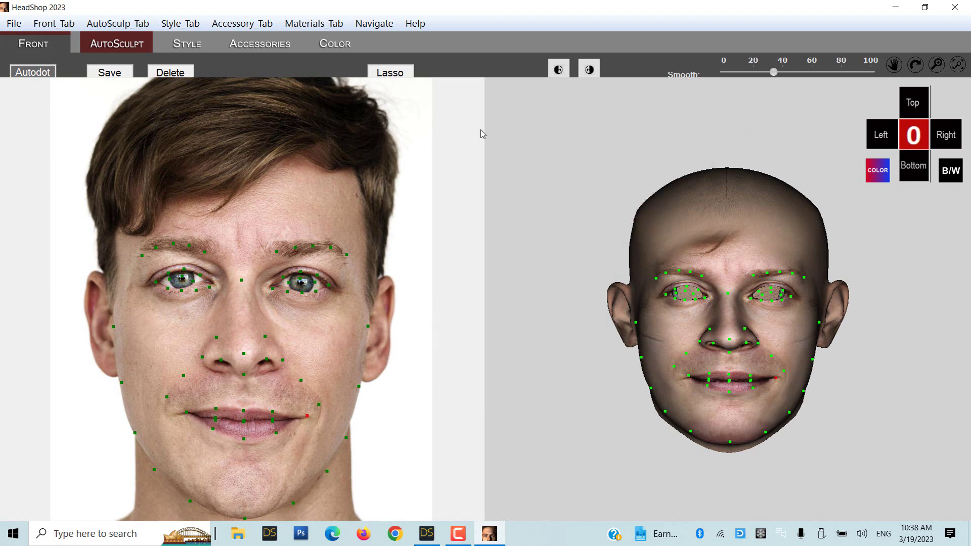
click(773, 74)
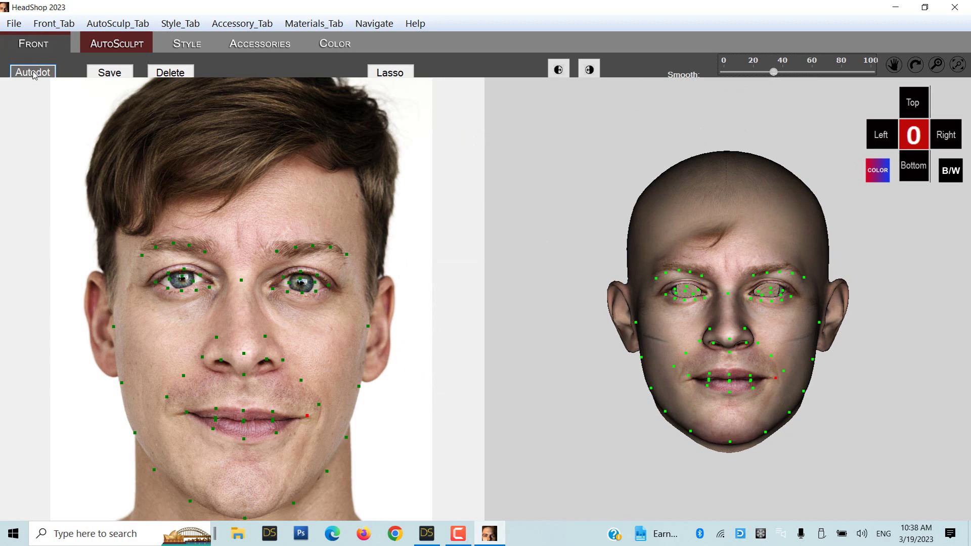
click(33, 43)
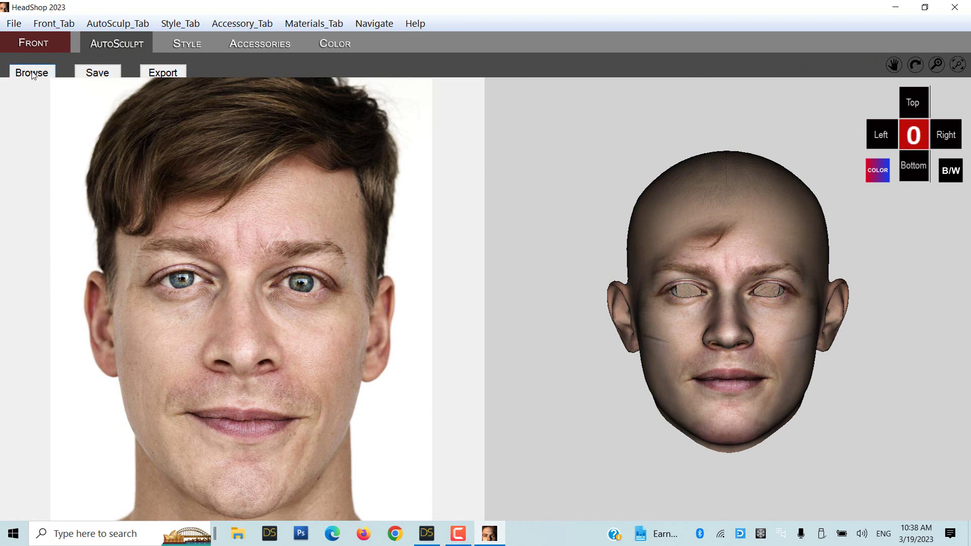
Step: Apply a different nose shape from the AutoSculpt Noses library with increased size
click(111, 26)
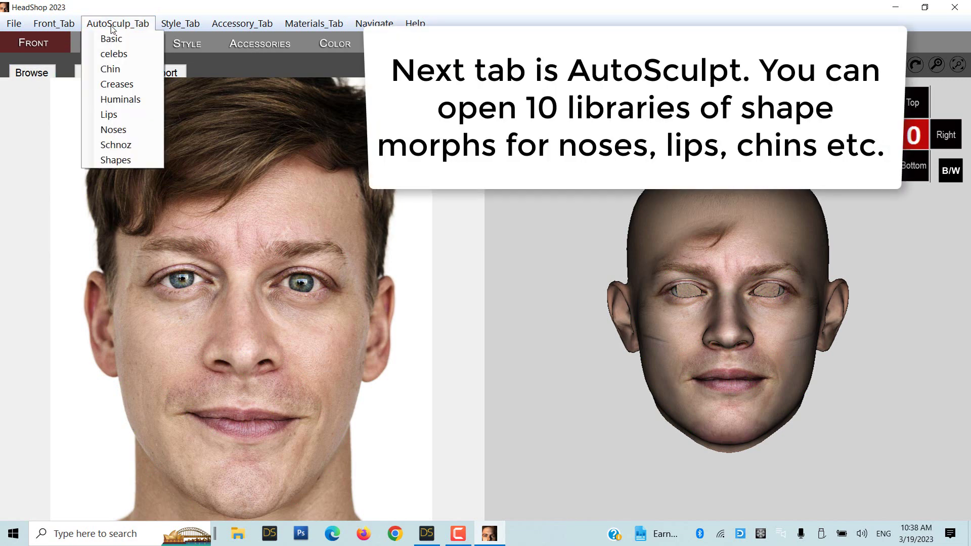
click(109, 130)
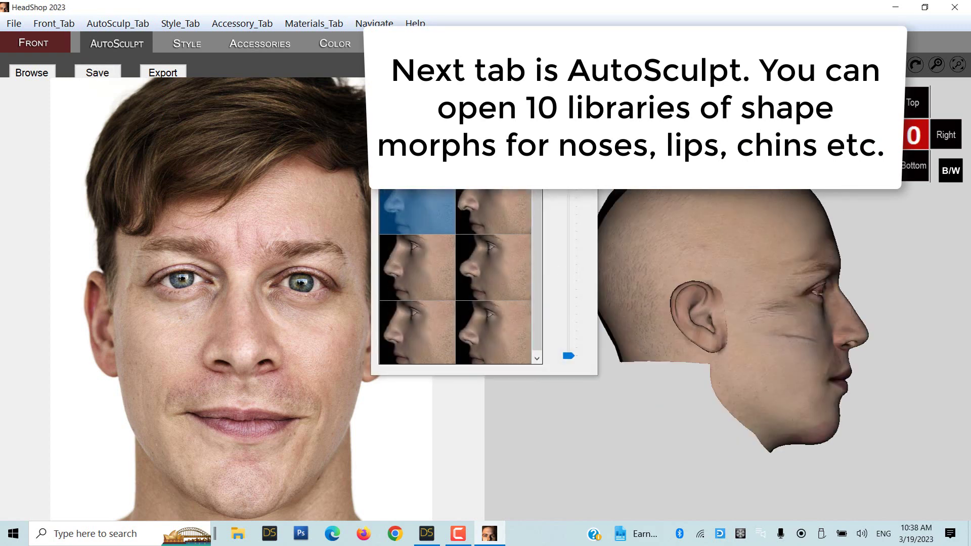
click(486, 279)
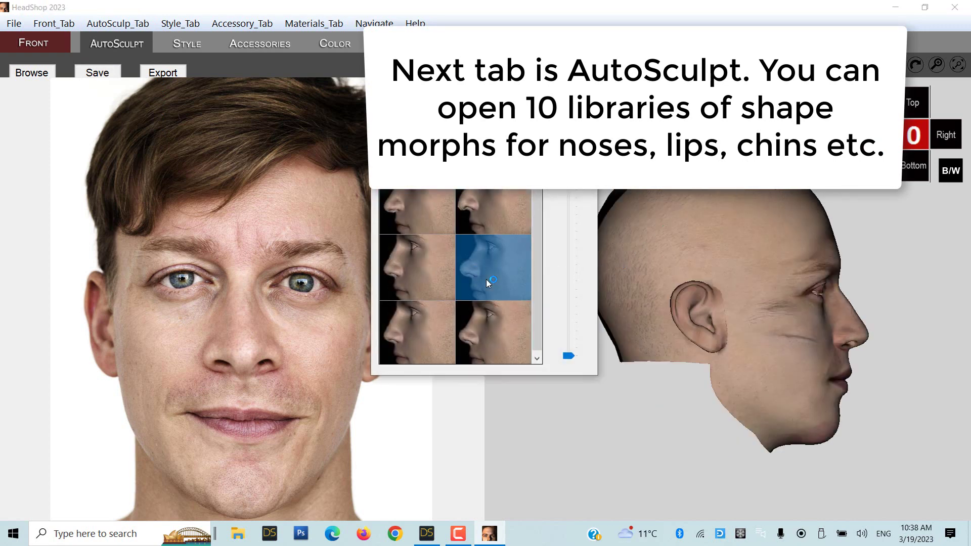
drag(568, 311, 571, 273)
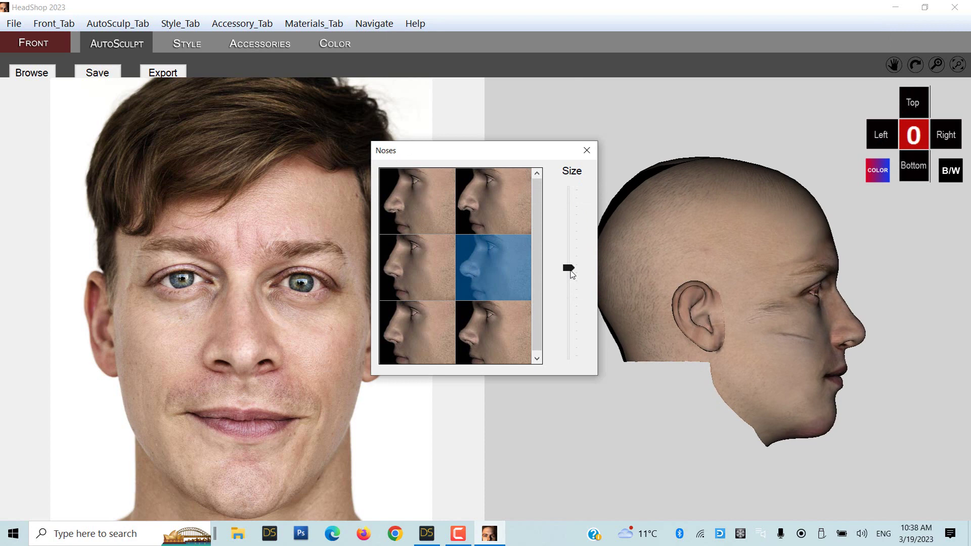
click(587, 151)
Step: Add a CheekWrinkle crease at medium strength and view the head in black-and-white shading
click(121, 25)
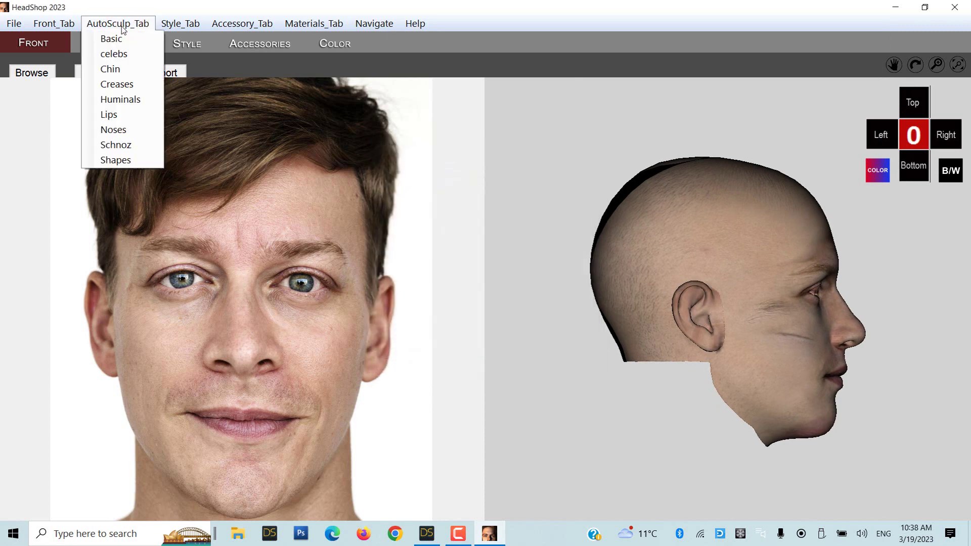
click(116, 85)
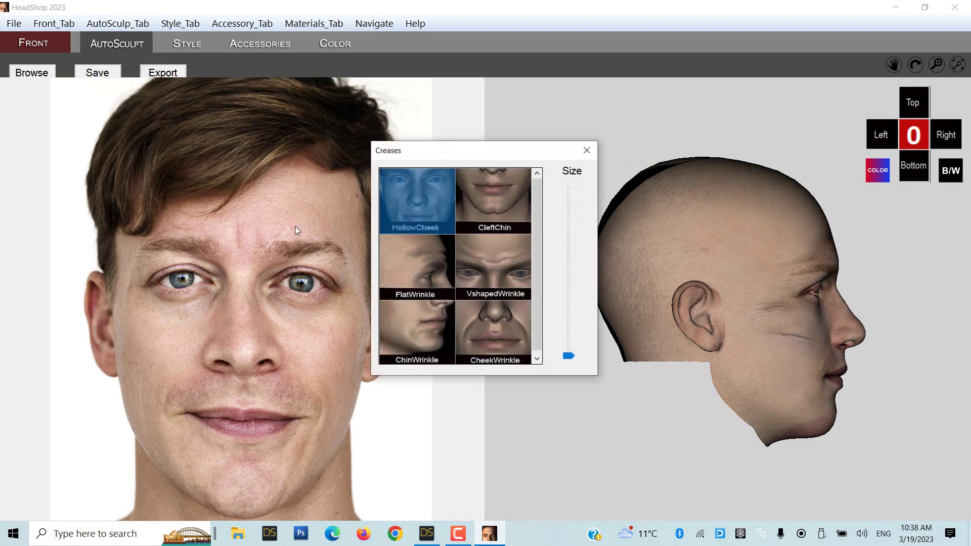
click(494, 337)
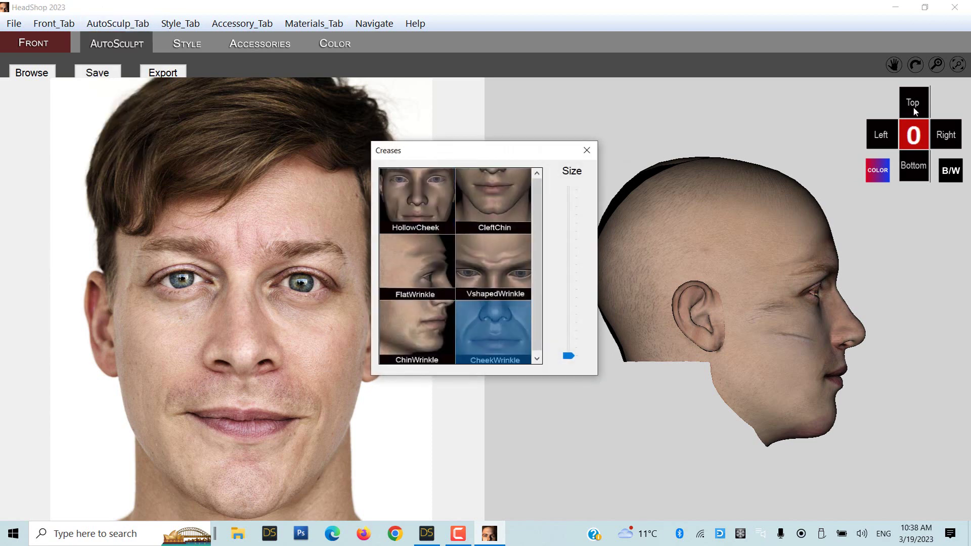
click(903, 130)
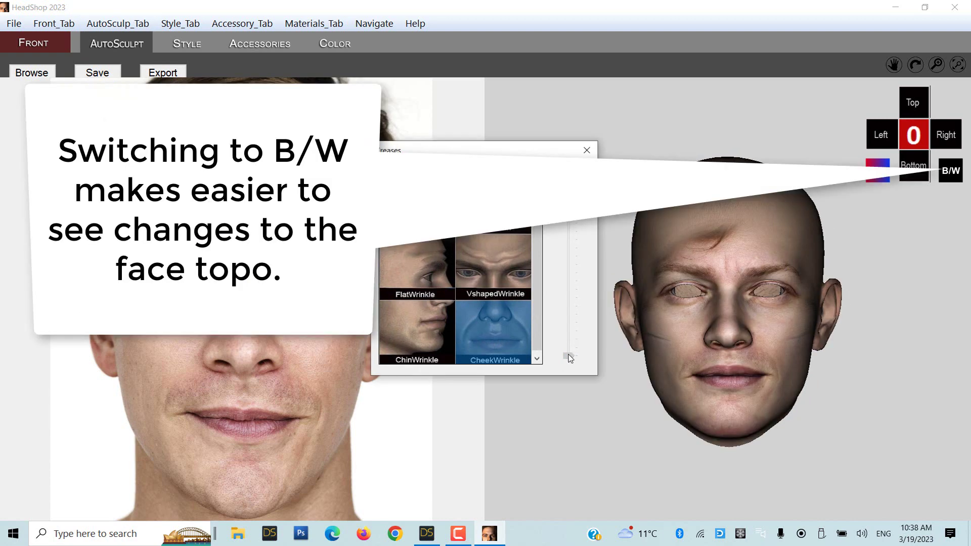
drag(568, 355, 584, 272)
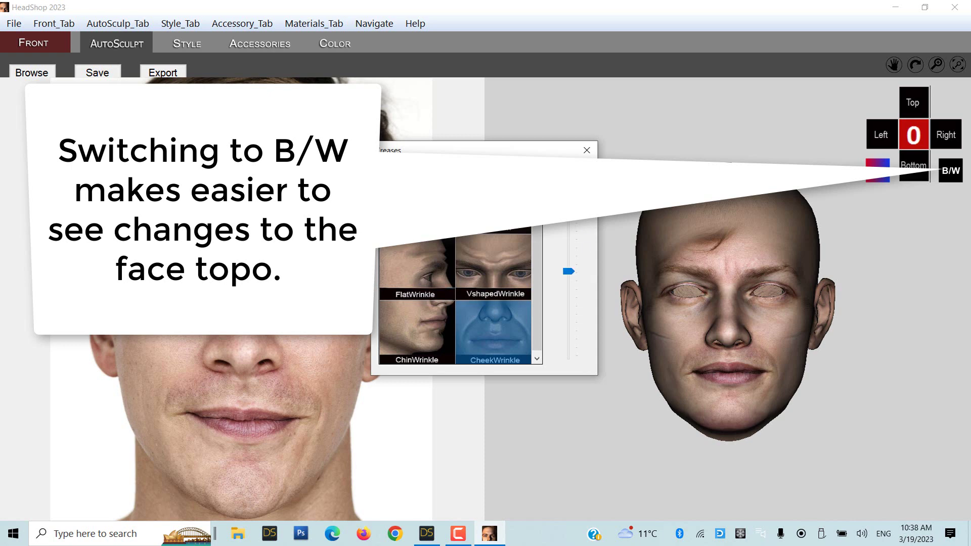
click(956, 177)
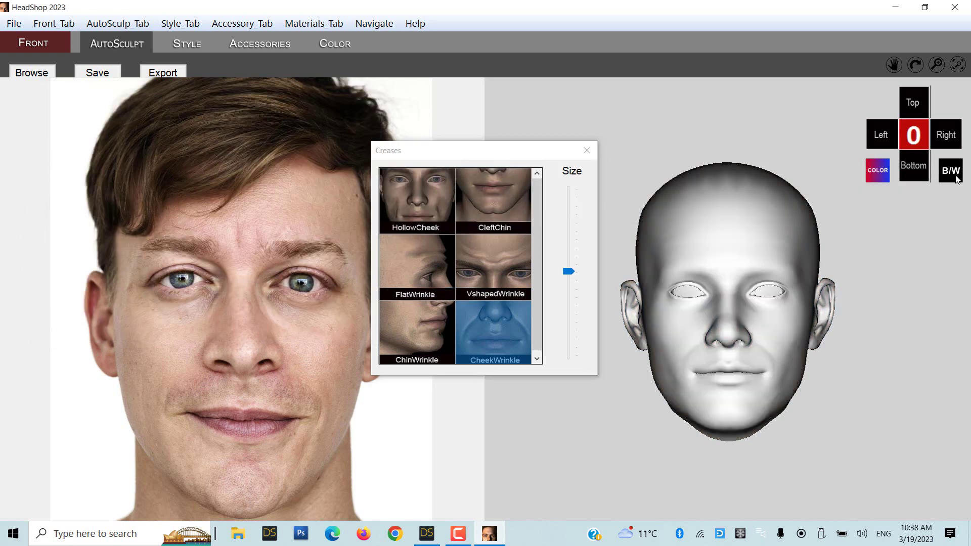
drag(568, 272, 567, 224)
click(586, 150)
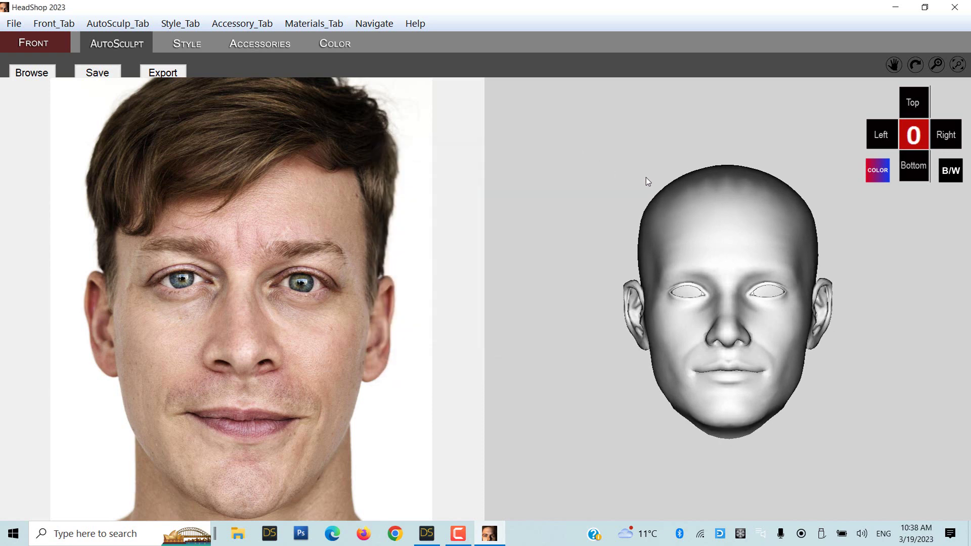
Step: Restore the textured view, enter the COLOR stage and zoom in on the head
click(881, 173)
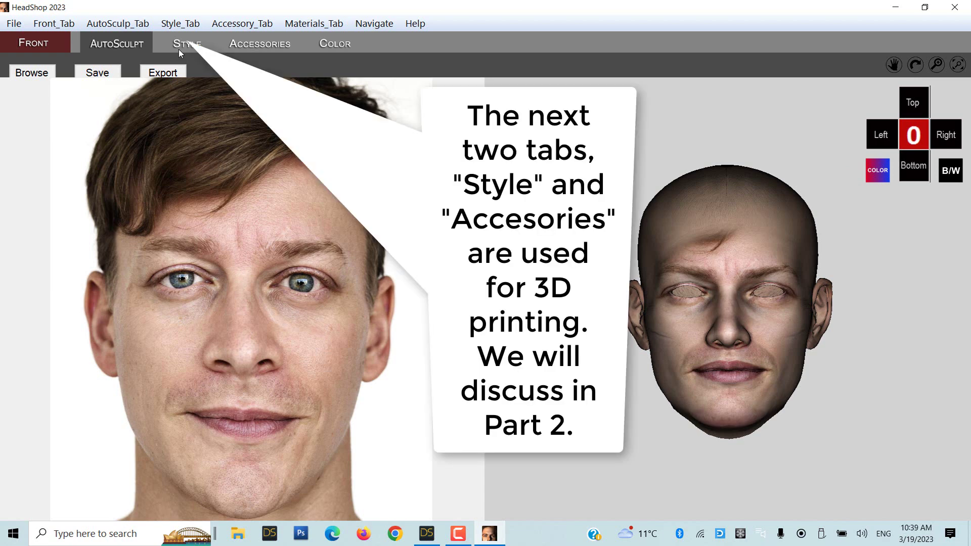
click(331, 44)
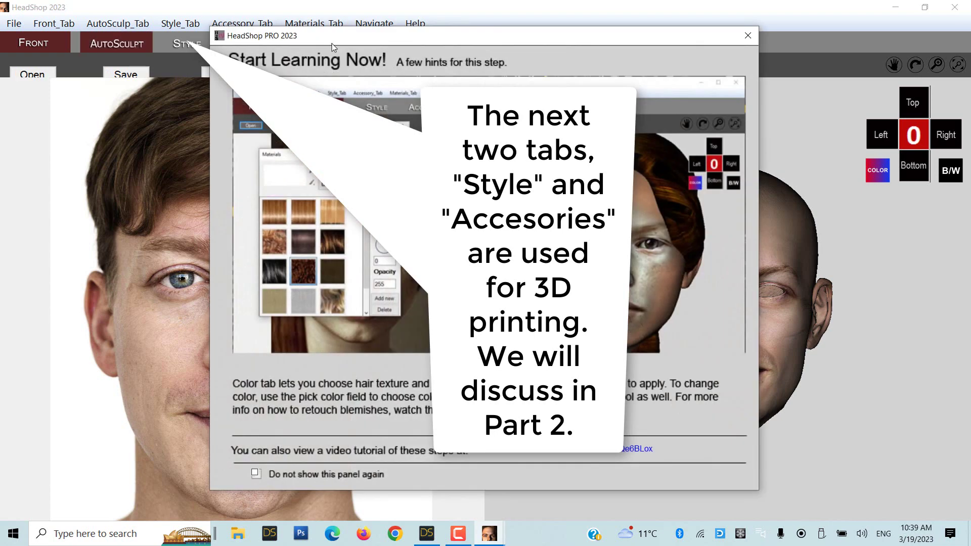
click(747, 35)
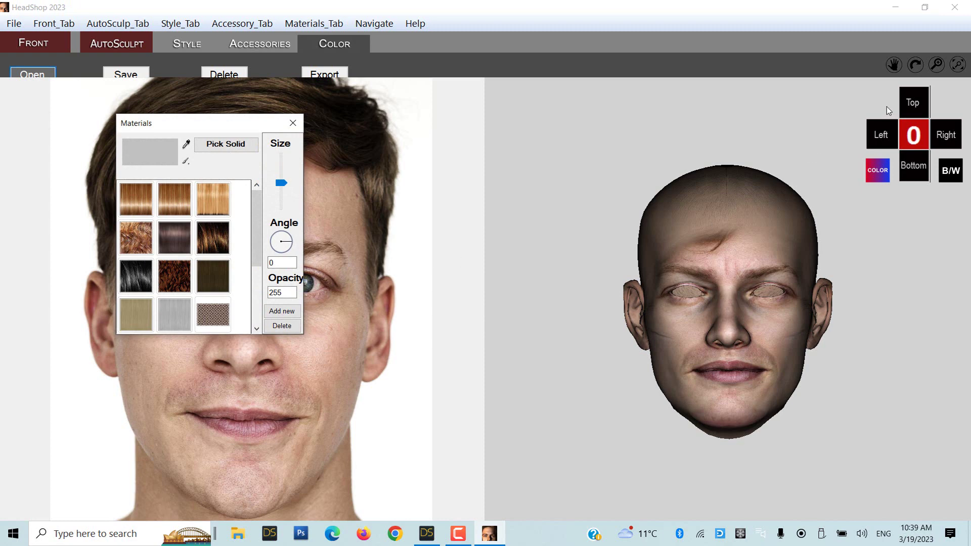
click(935, 65)
drag(740, 333, 738, 303)
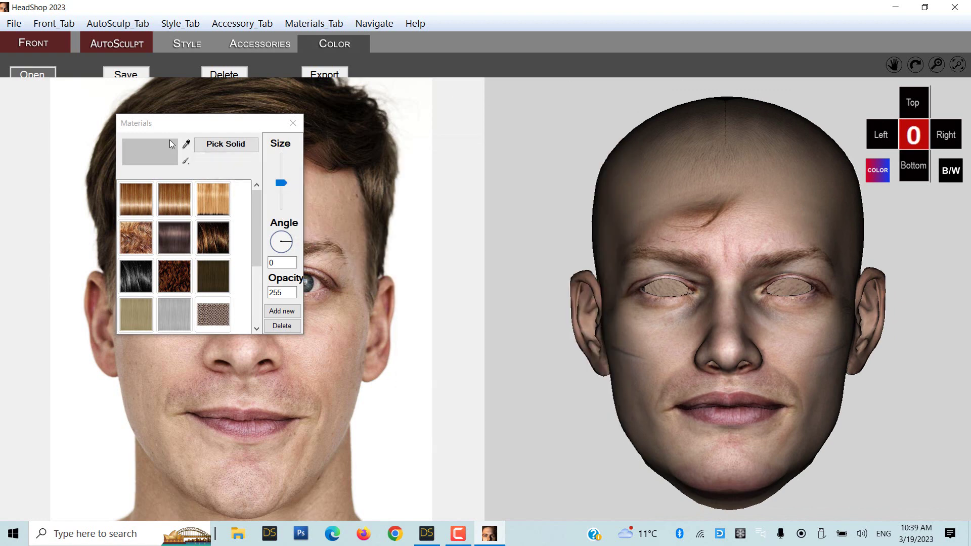
Step: Sample the forehead skin colour and paint over the brown mark with a solid size-200 brush
click(186, 145)
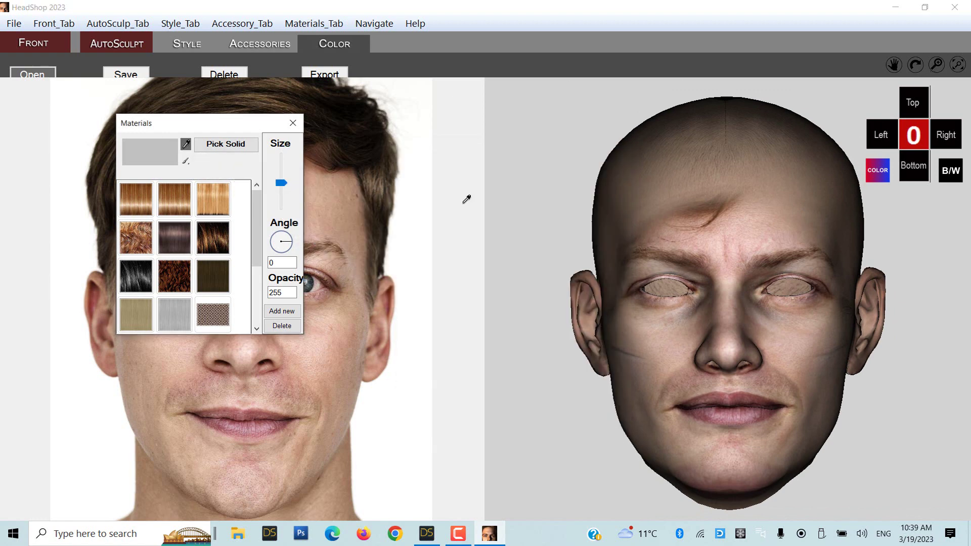
click(680, 235)
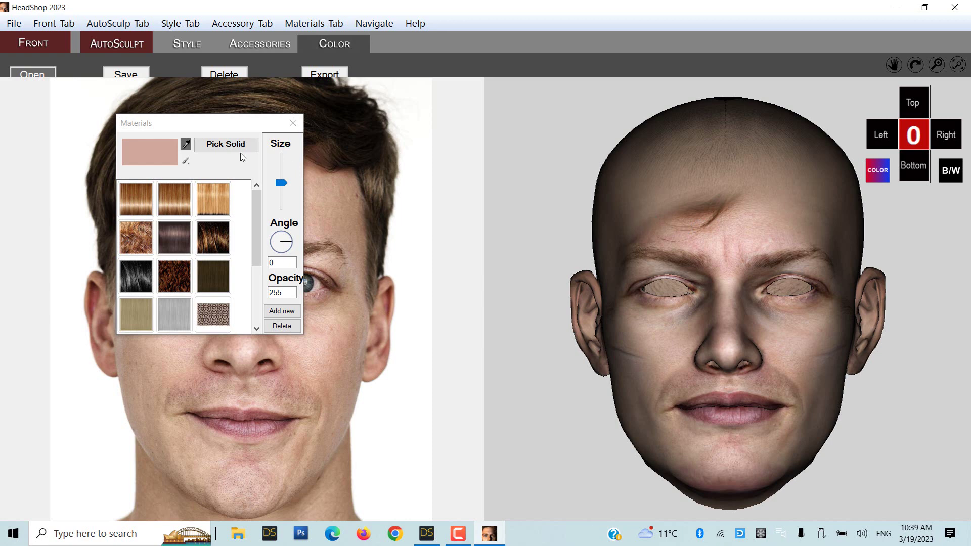
click(212, 146)
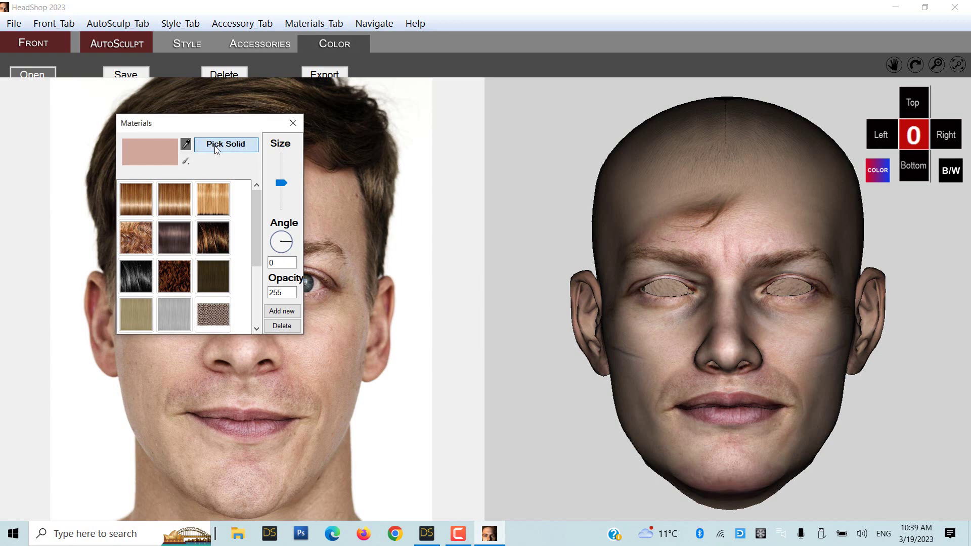
click(185, 160)
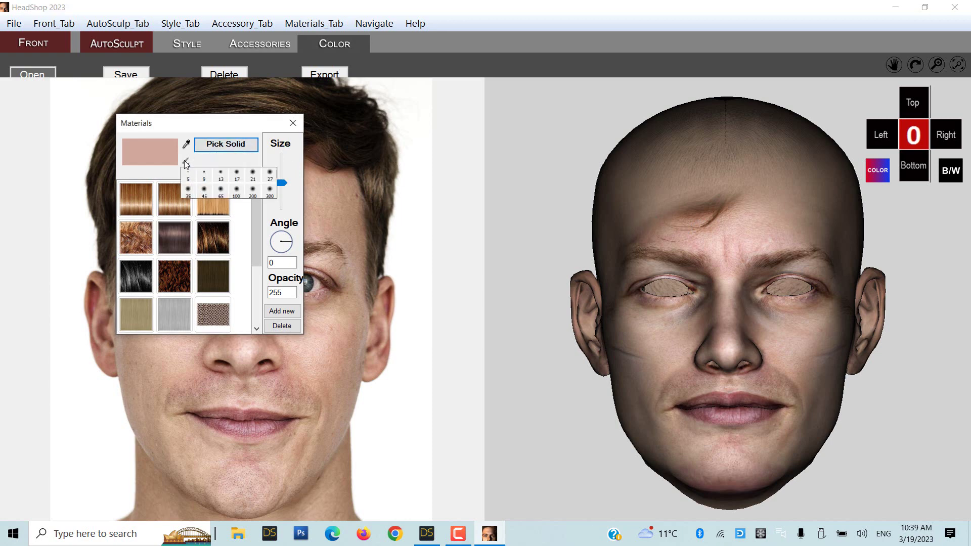
click(253, 192)
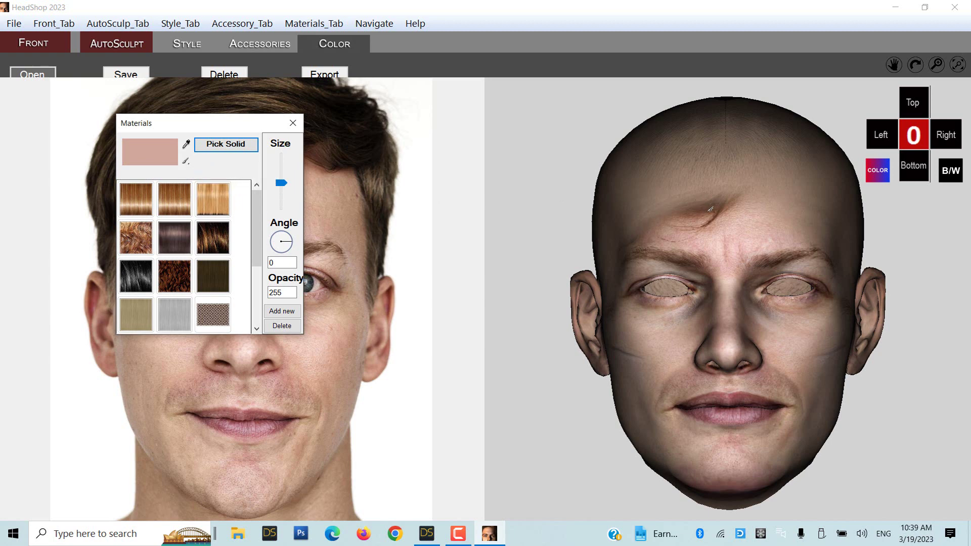
click(703, 219)
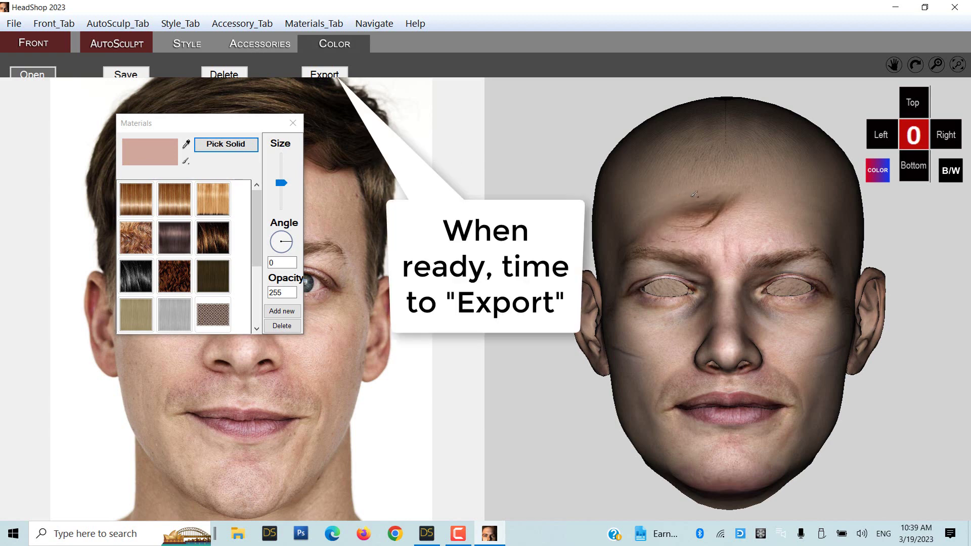
click(694, 194)
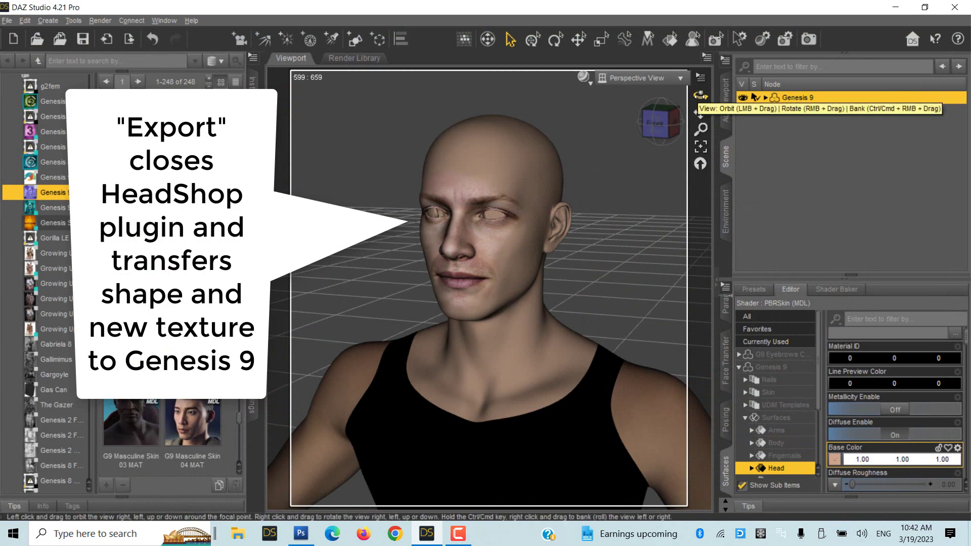
Step: Orbit to a front view and make Genesis 9 Eyes visible in the Scene pane
drag(697, 93, 723, 94)
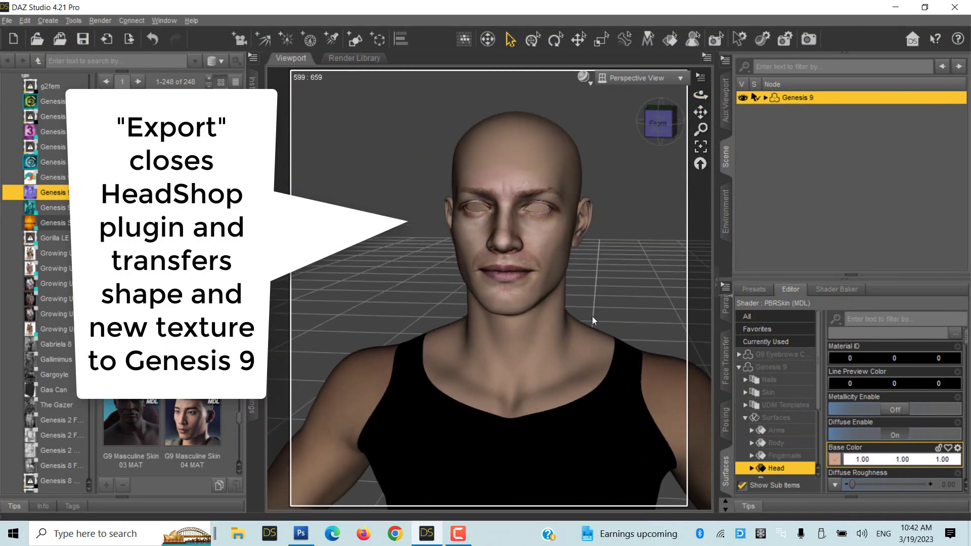
click(764, 98)
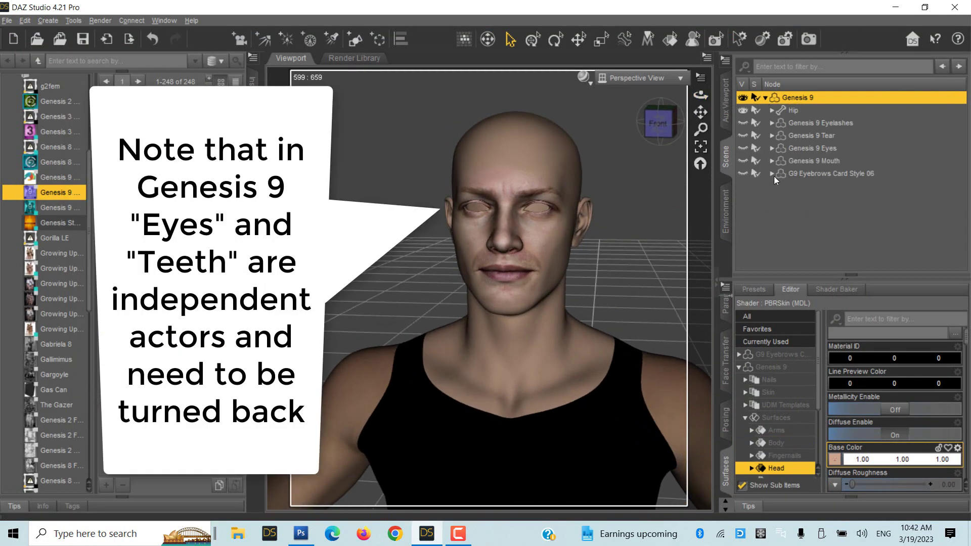
click(742, 148)
Step: Expand the eyes' bone hierarchy and enable visibility of Left Eye and Right Eye
click(772, 148)
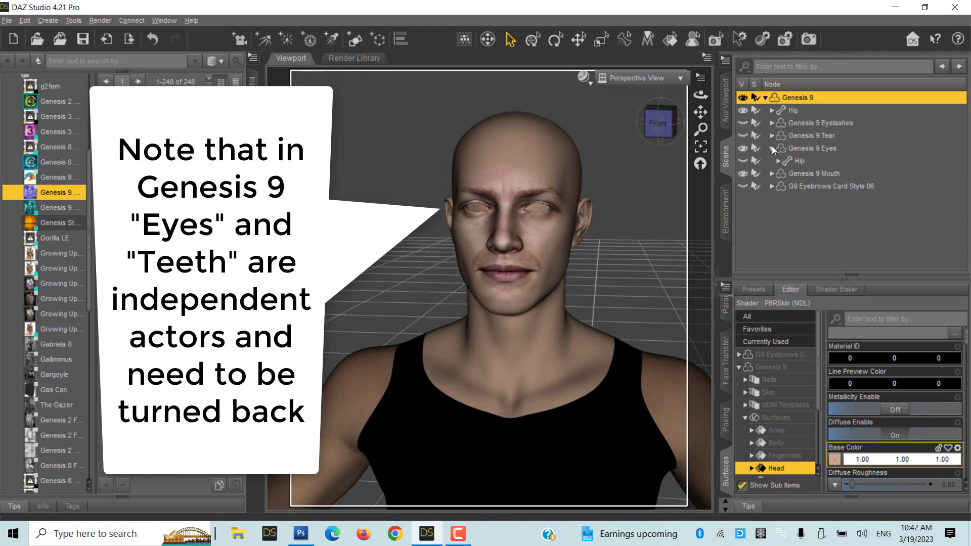
click(778, 161)
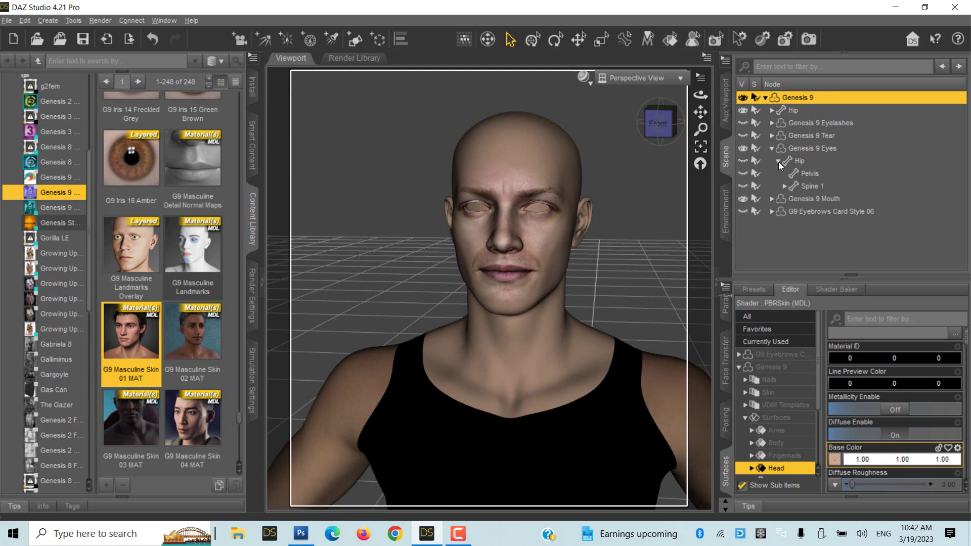
click(786, 186)
click(792, 200)
scroll(751, 257, down, 2)
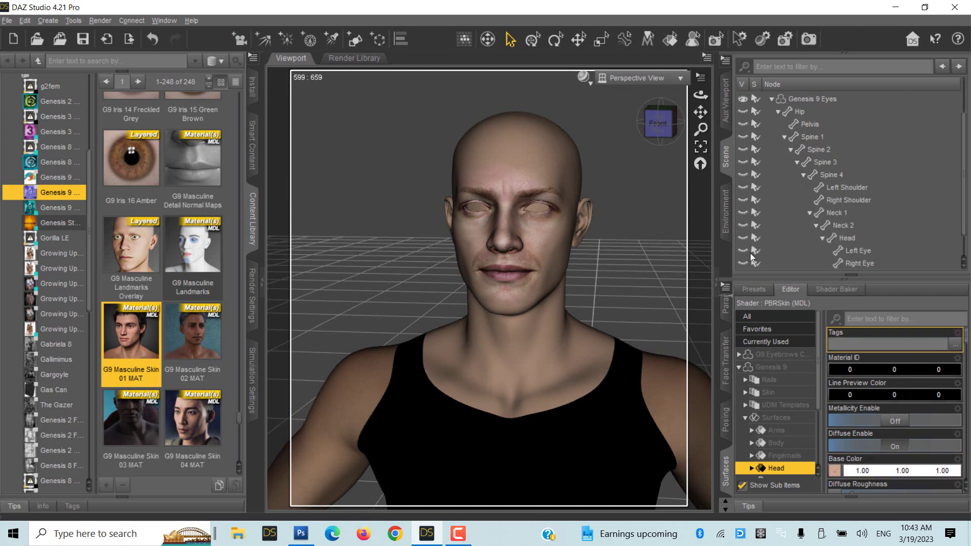
click(742, 250)
click(742, 263)
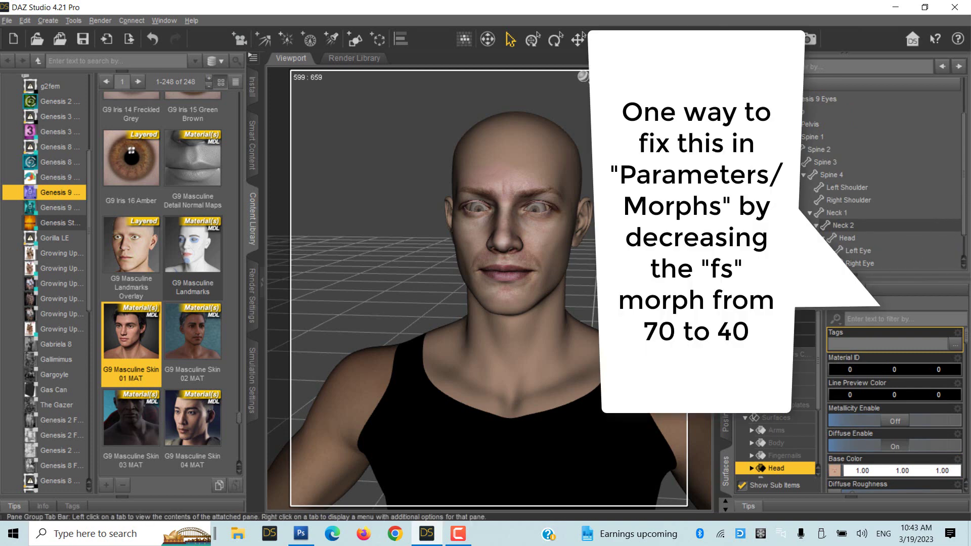
Step: Lower the Genesis 9 fs morph from 70% to 33% and check the head from the side
click(725, 419)
scroll(872, 311, up, 1)
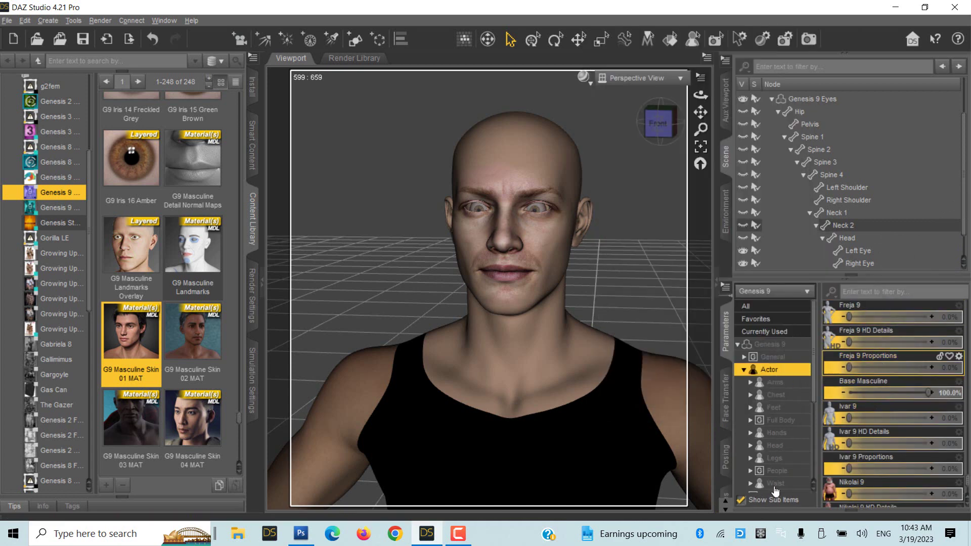
scroll(772, 455, down, 4)
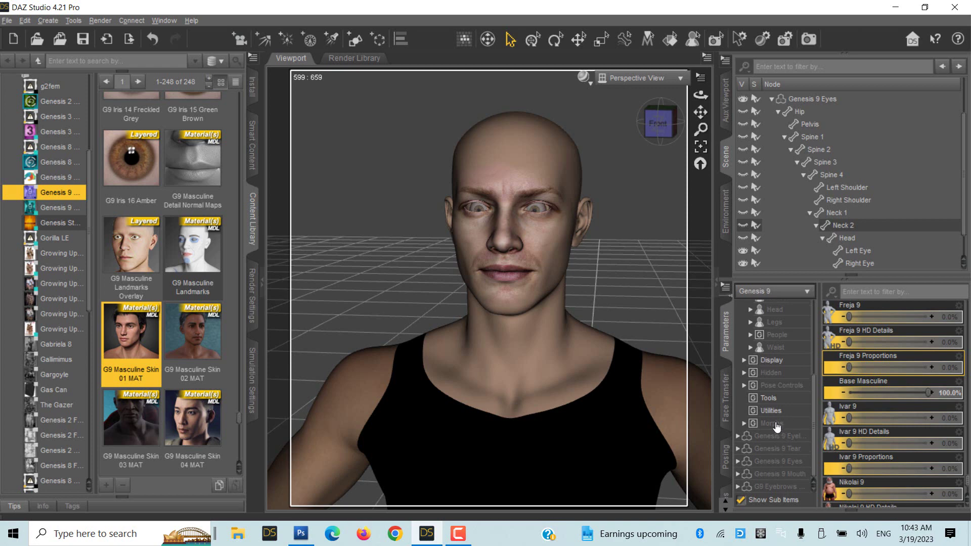
click(772, 424)
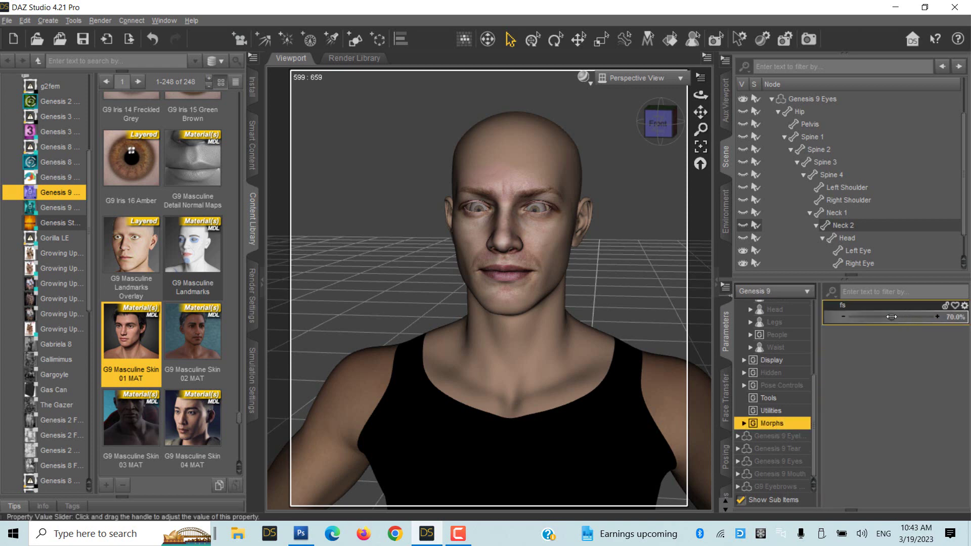
drag(891, 317, 873, 317)
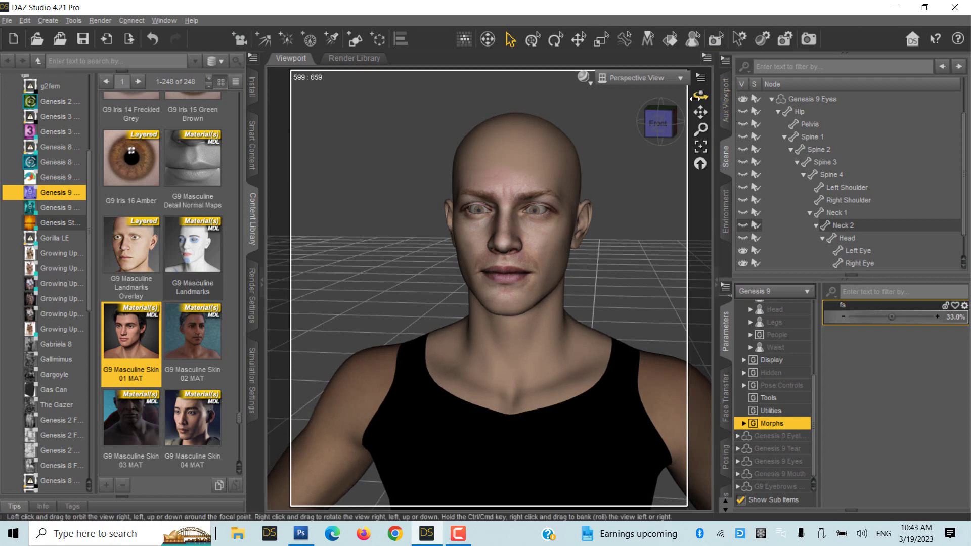
mouse_move(701, 95)
mouse_down()
mouse_move(687, 96)
mouse_move(696, 95)
mouse_up()
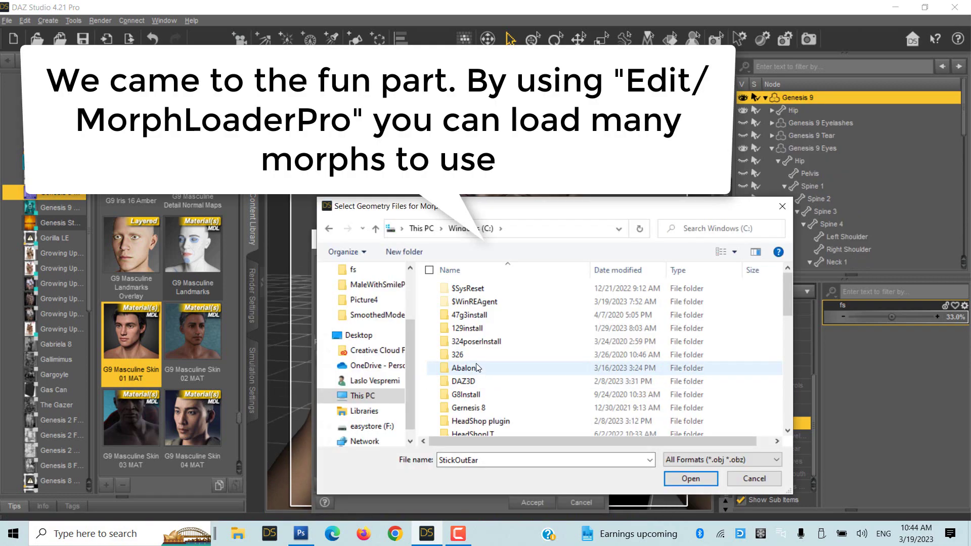
Step: Browse to the HeadShop plugin's Models > Morphing > Genesis 8.1 > Man morph folder
double_click(468, 383)
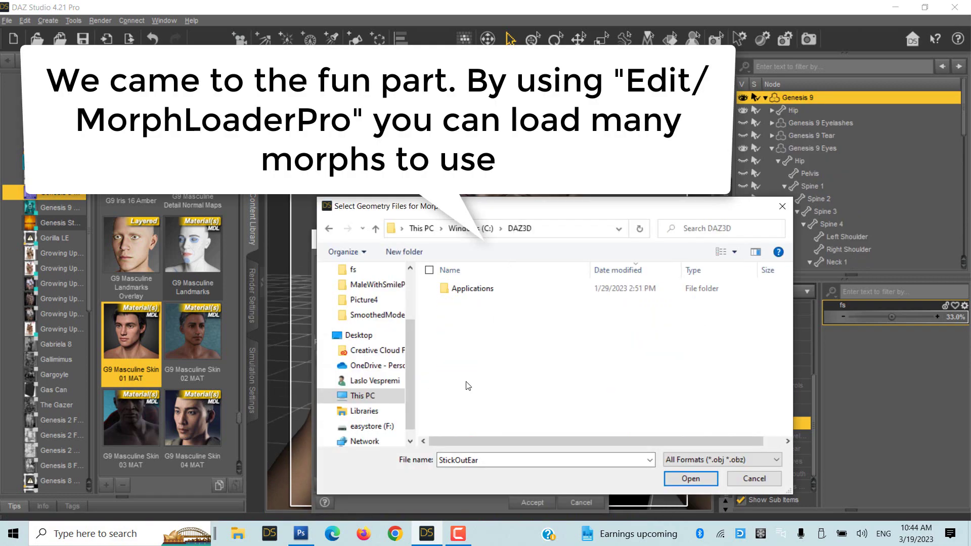
click(470, 293)
double_click(470, 289)
double_click(469, 289)
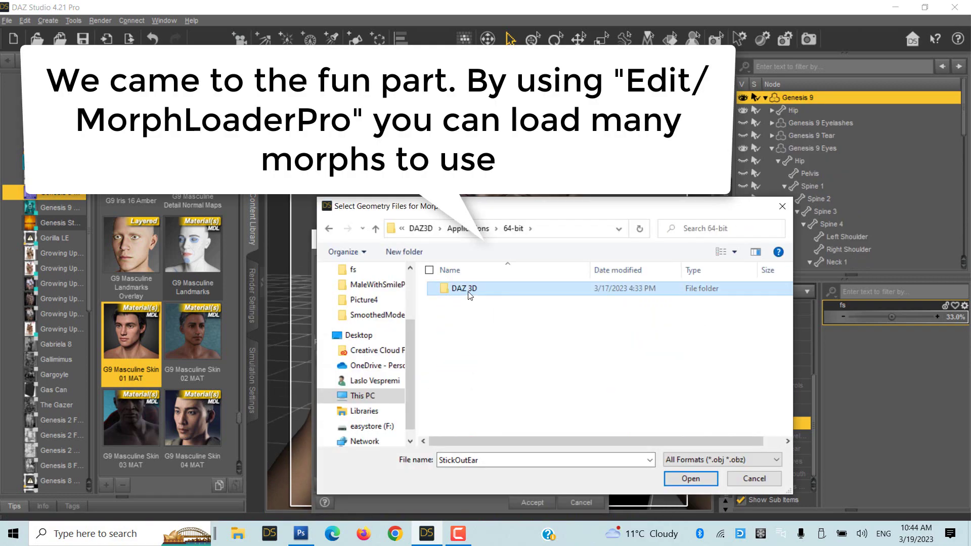
double_click(470, 289)
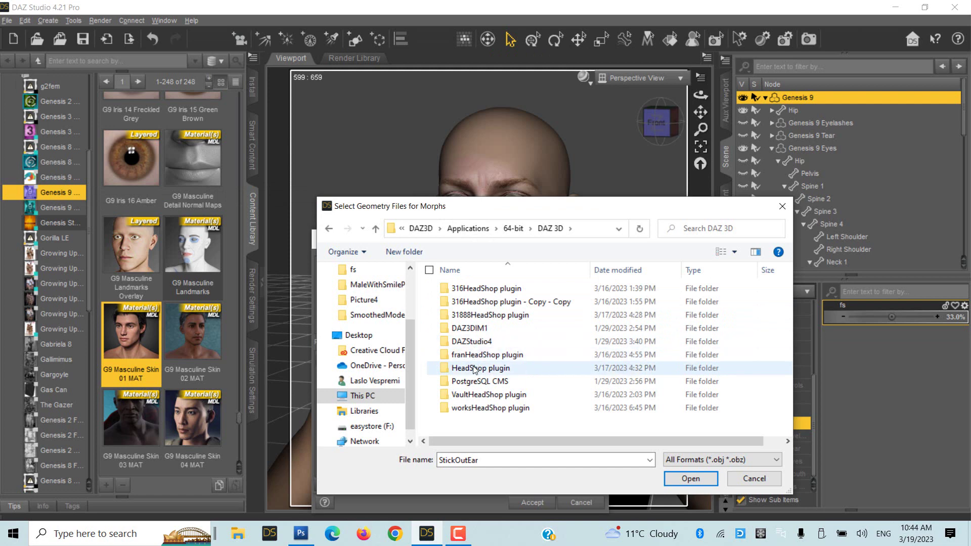
double_click(473, 369)
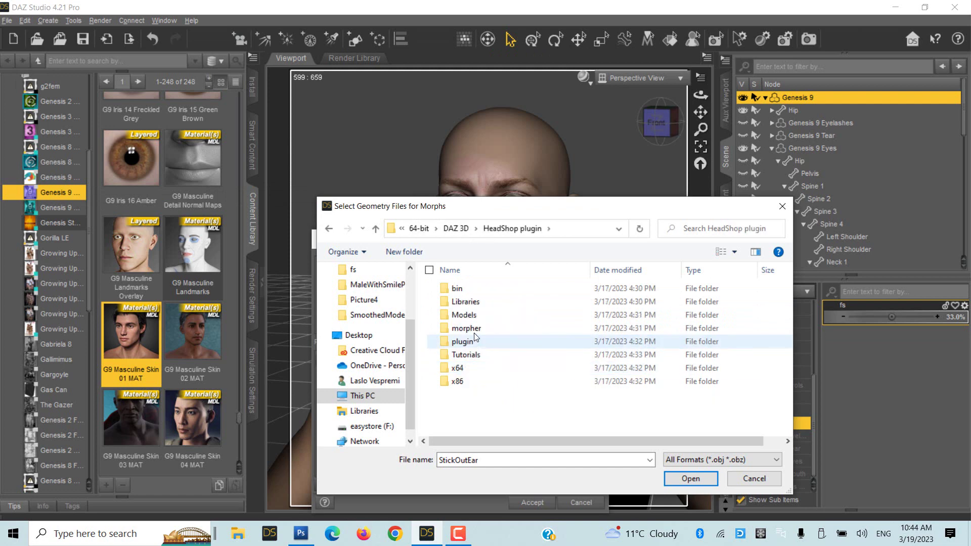
double_click(465, 315)
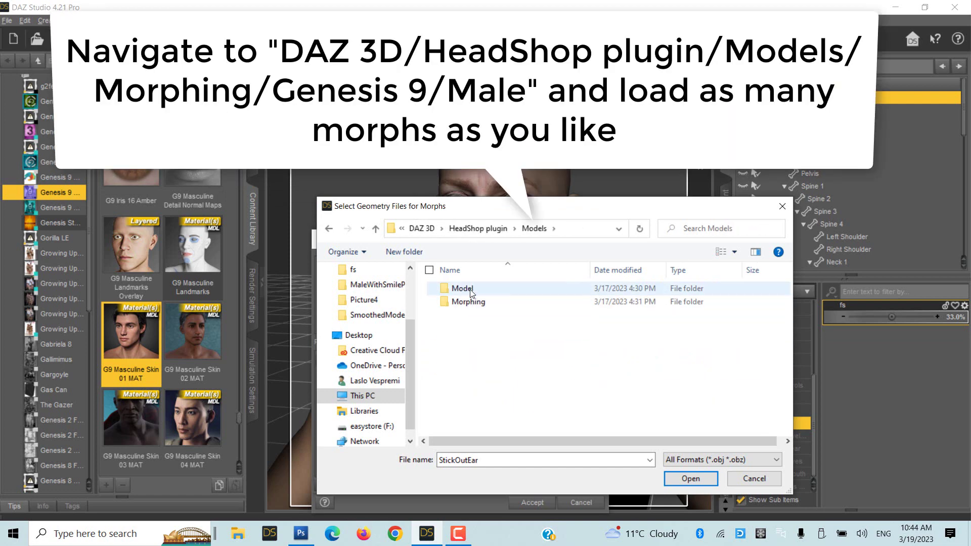
double_click(469, 303)
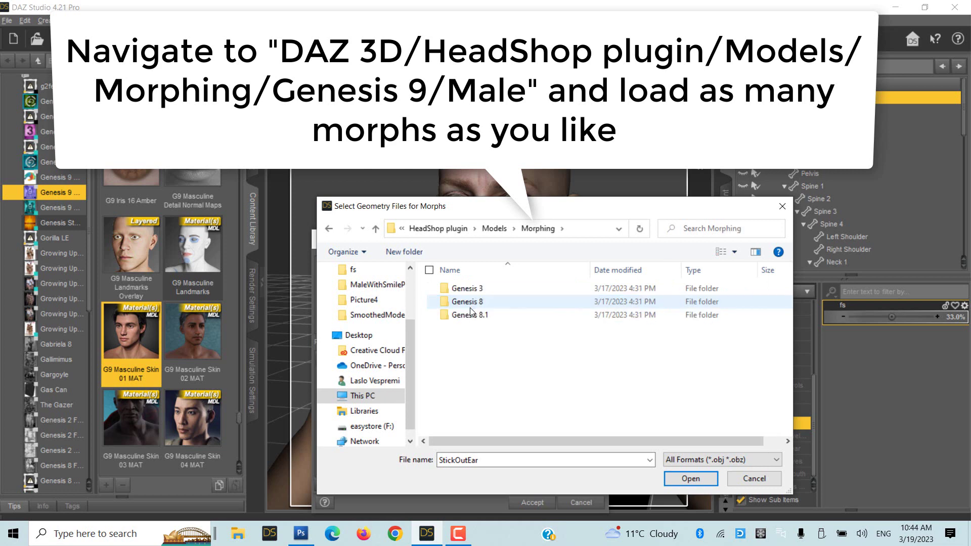
double_click(470, 313)
double_click(467, 289)
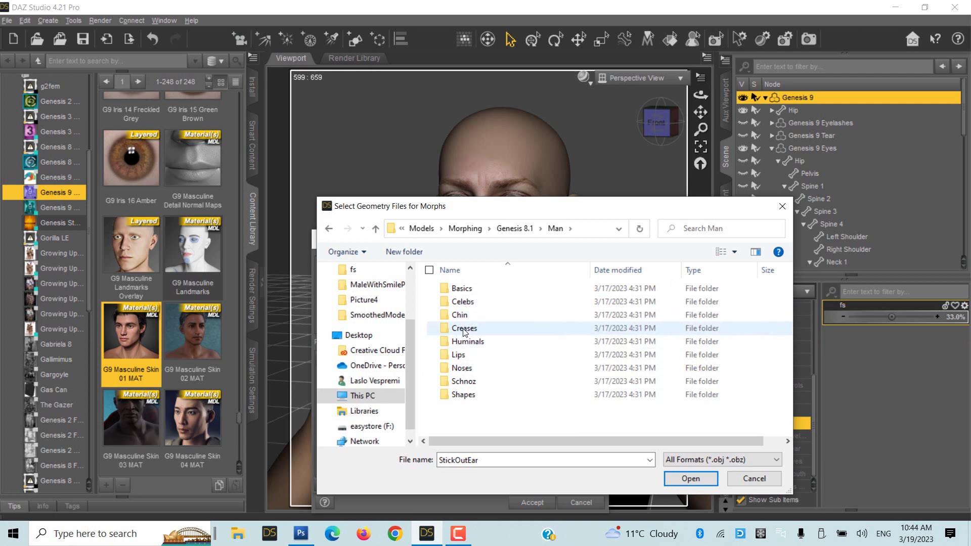
Step: Add the six Celebs and six Creases morph files to the Morph Loader Pro list
double_click(461, 303)
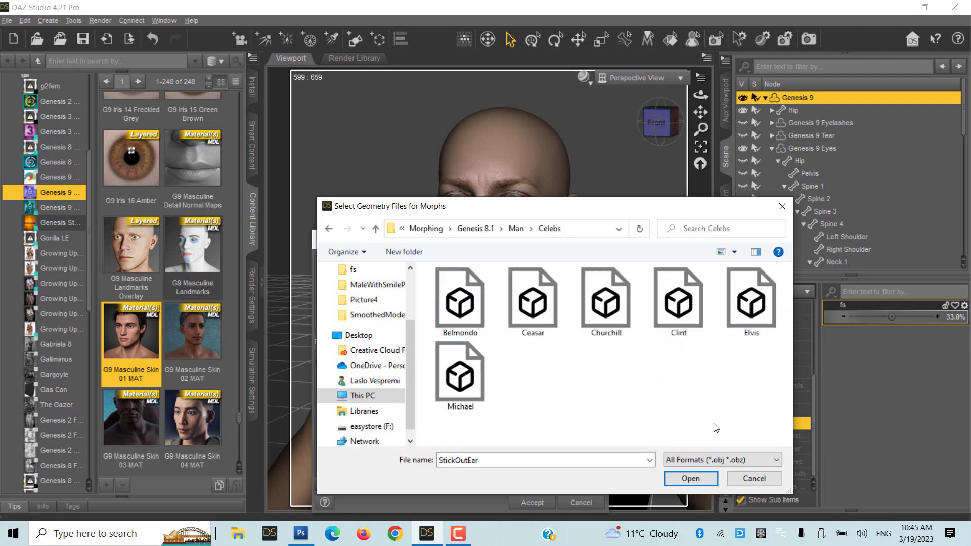
drag(760, 430, 493, 356)
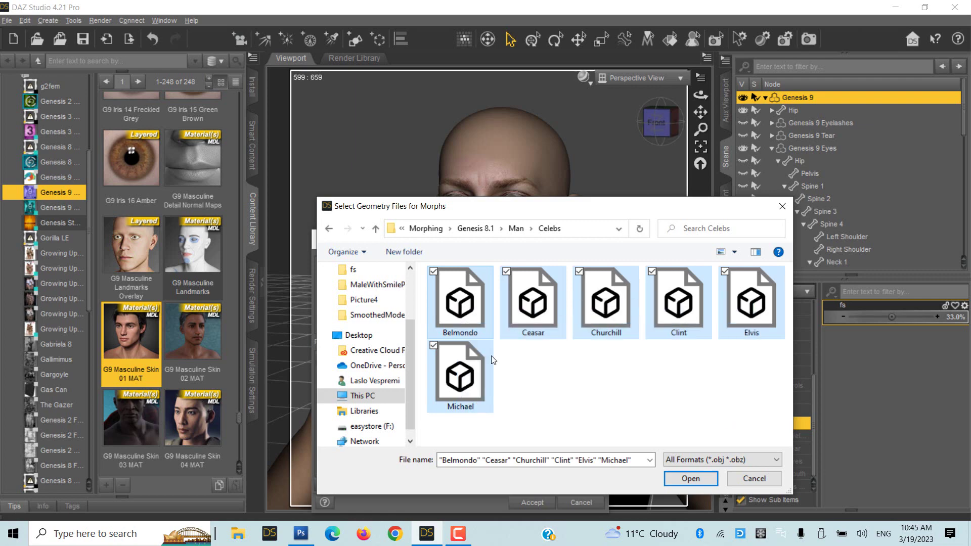
click(688, 478)
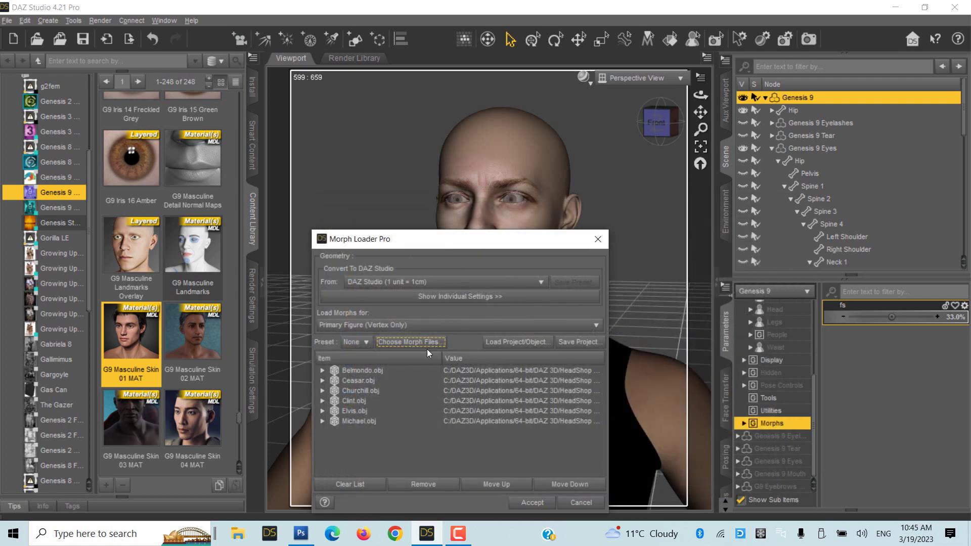
click(423, 343)
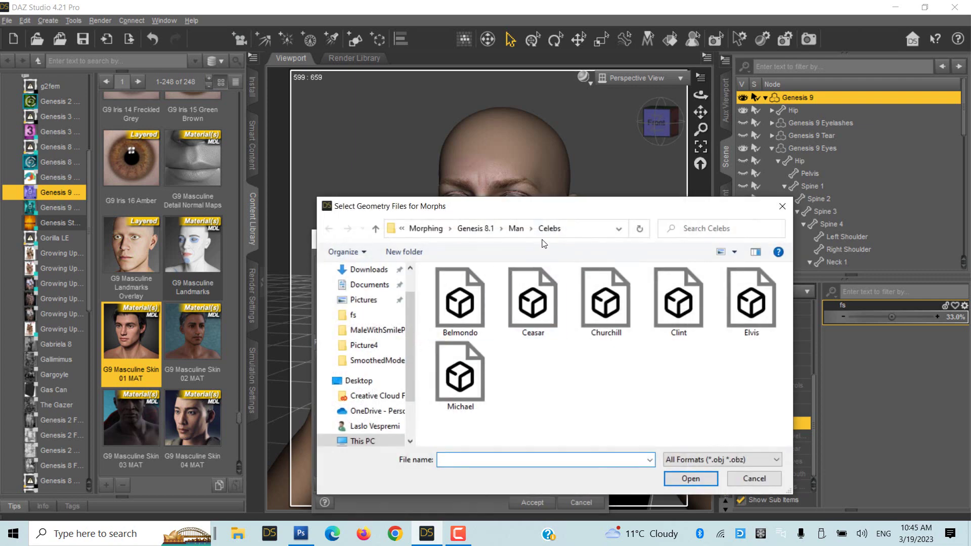
click(516, 228)
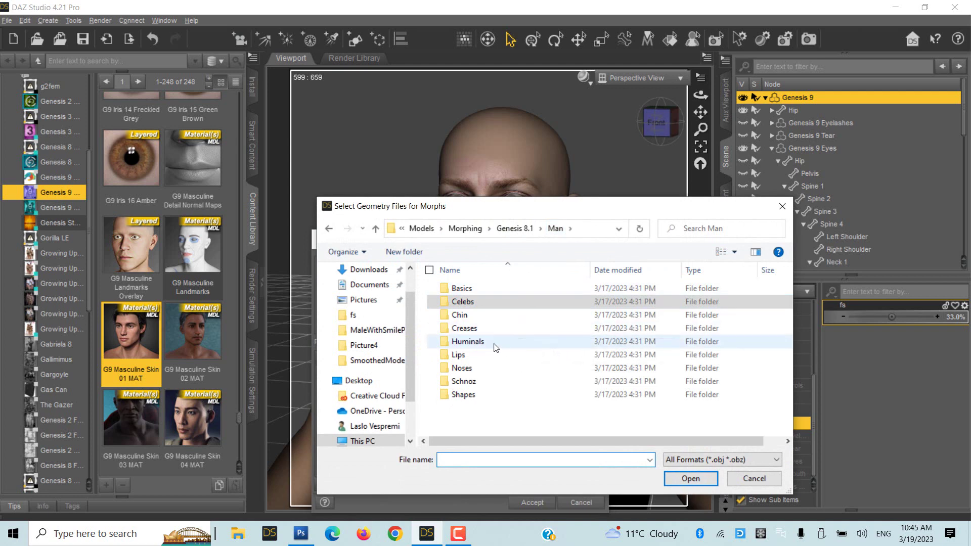
double_click(464, 328)
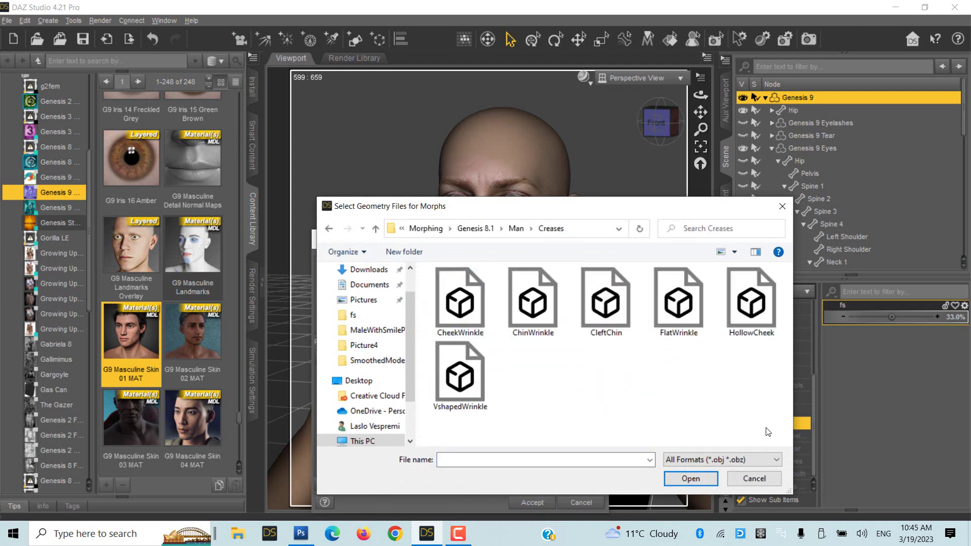
drag(768, 432, 465, 278)
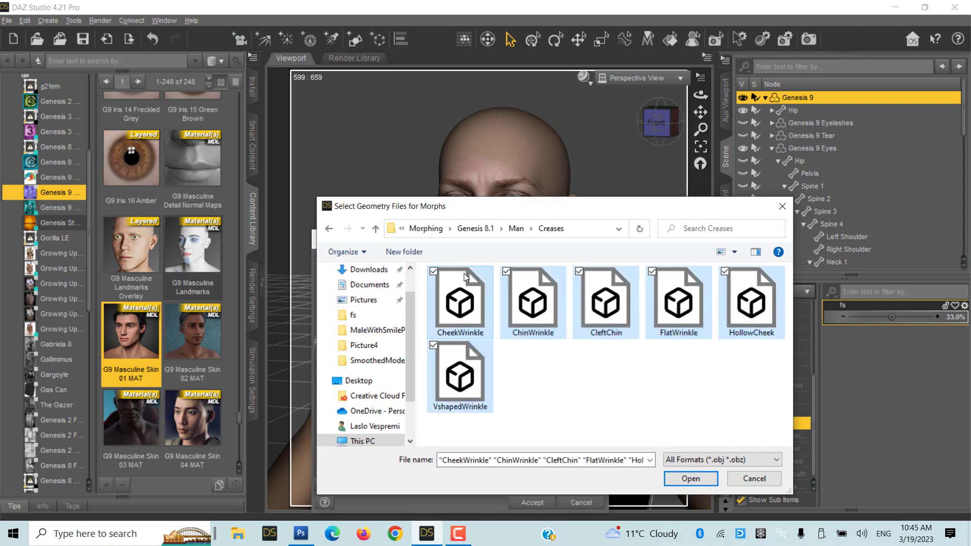
click(674, 479)
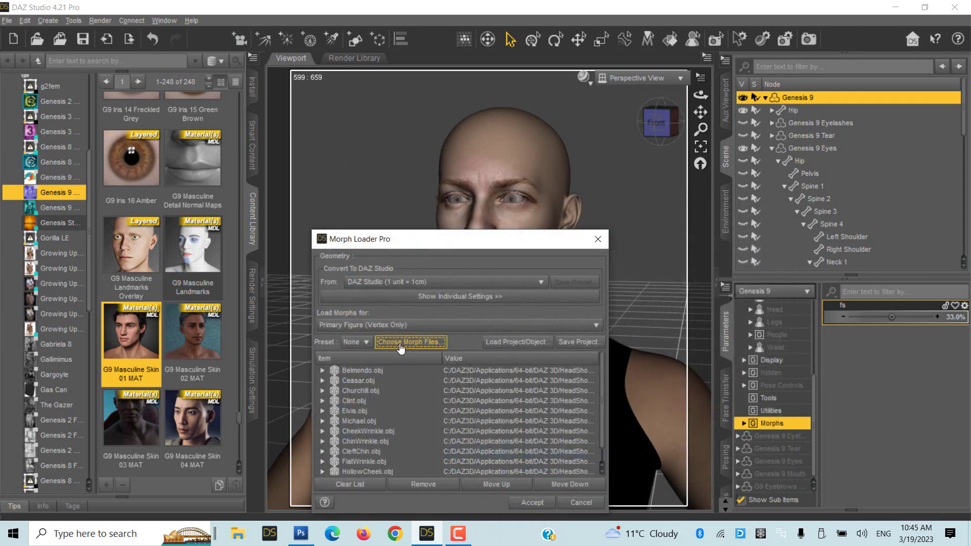
Step: Add the six Shapes morph files and load all listed morphs onto Genesis 9
click(401, 348)
click(529, 228)
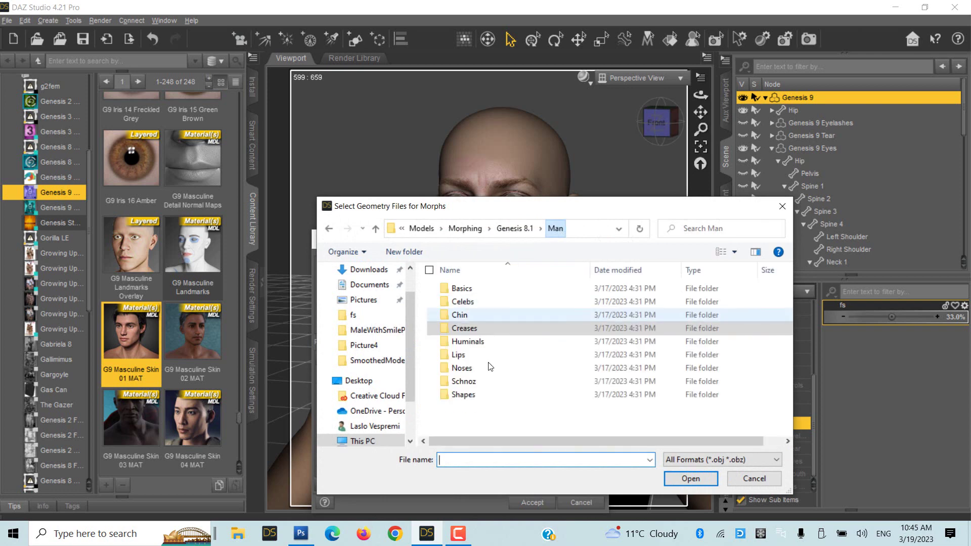
double_click(462, 394)
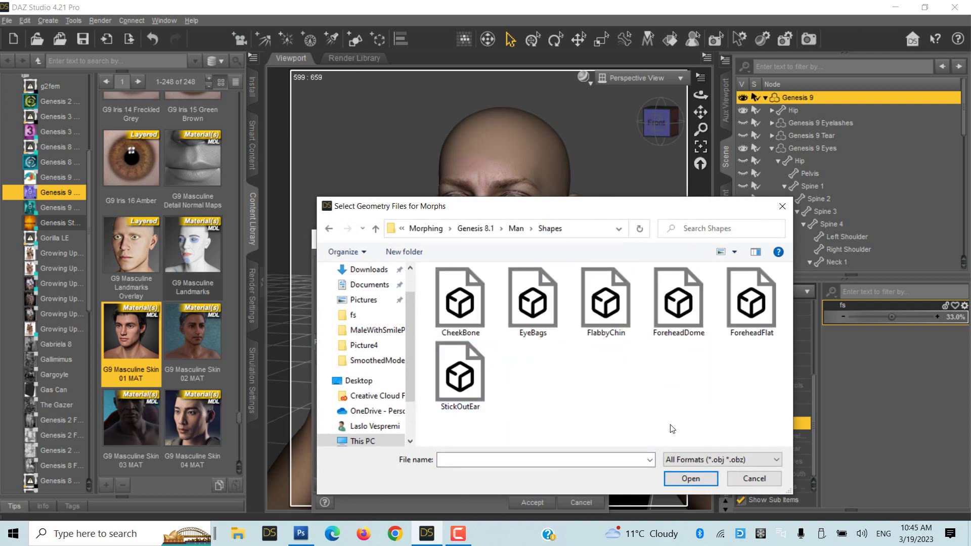
drag(756, 428, 466, 292)
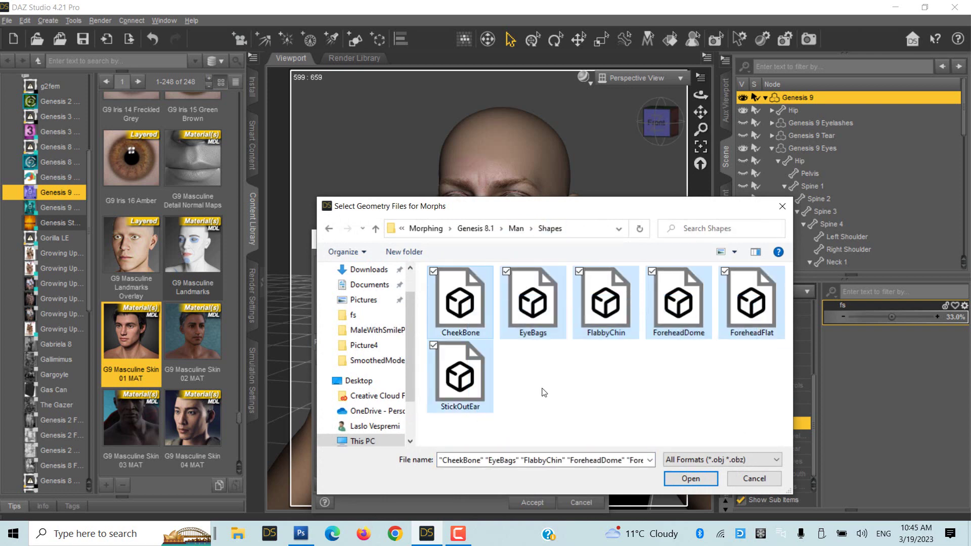
click(682, 479)
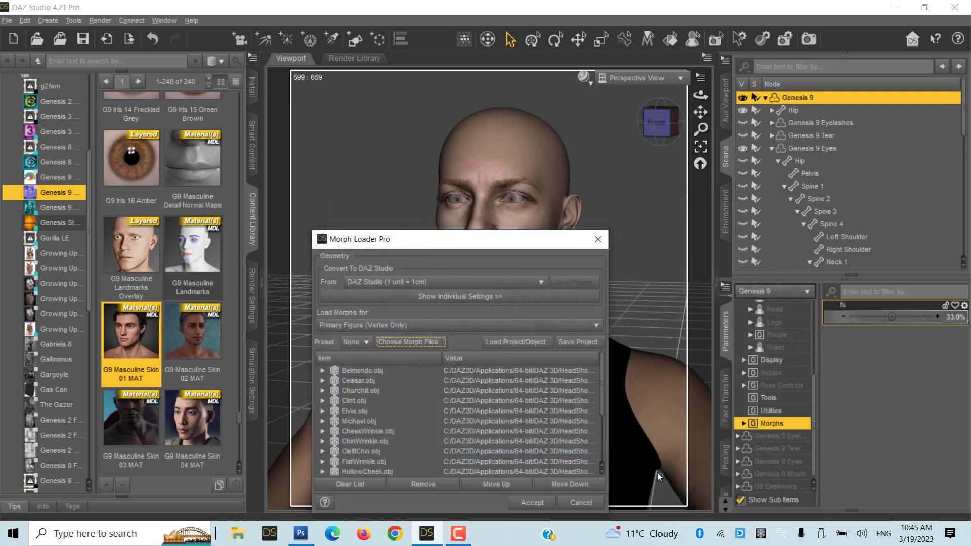
click(531, 502)
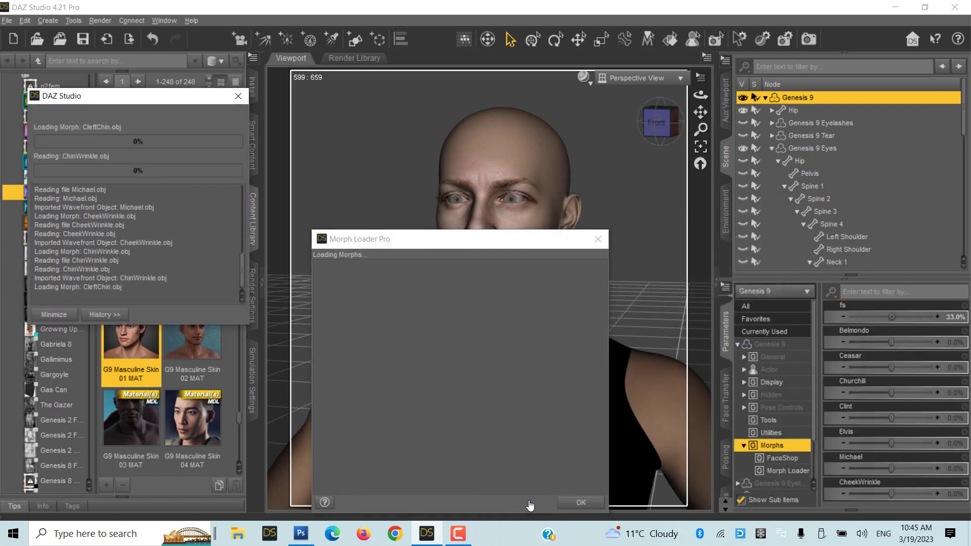
Step: Close the morph loading log, try out the Clint morph, then reset Clint to 0
click(582, 502)
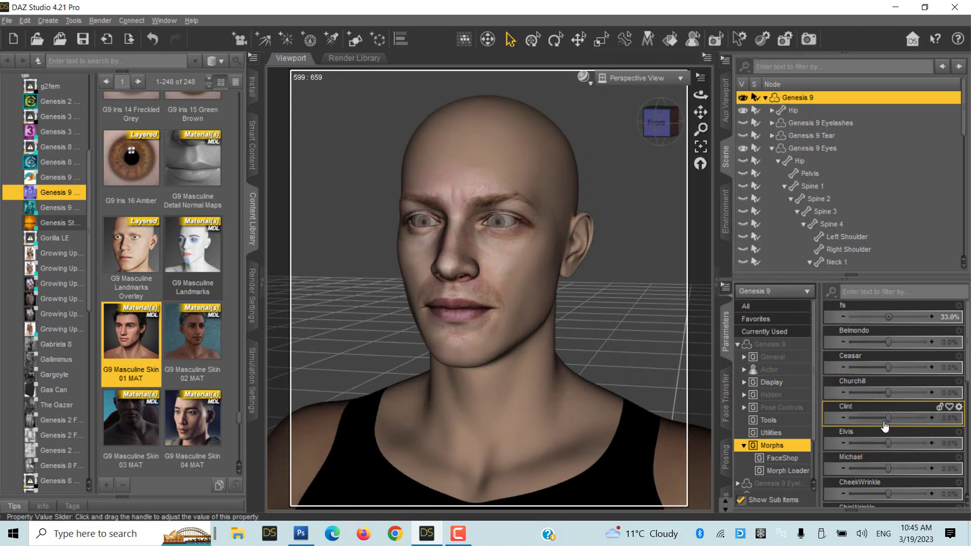
drag(887, 417, 932, 418)
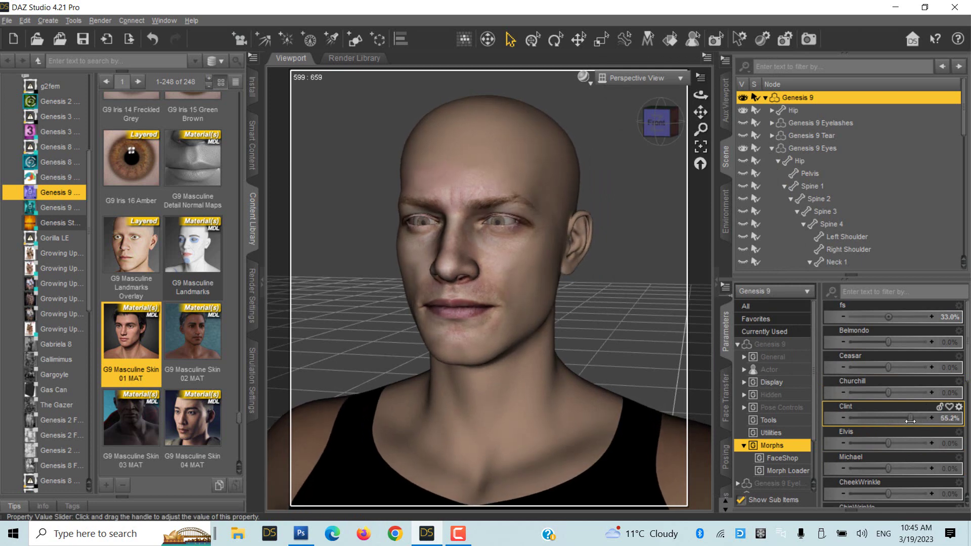
double_click(946, 419)
text(0)
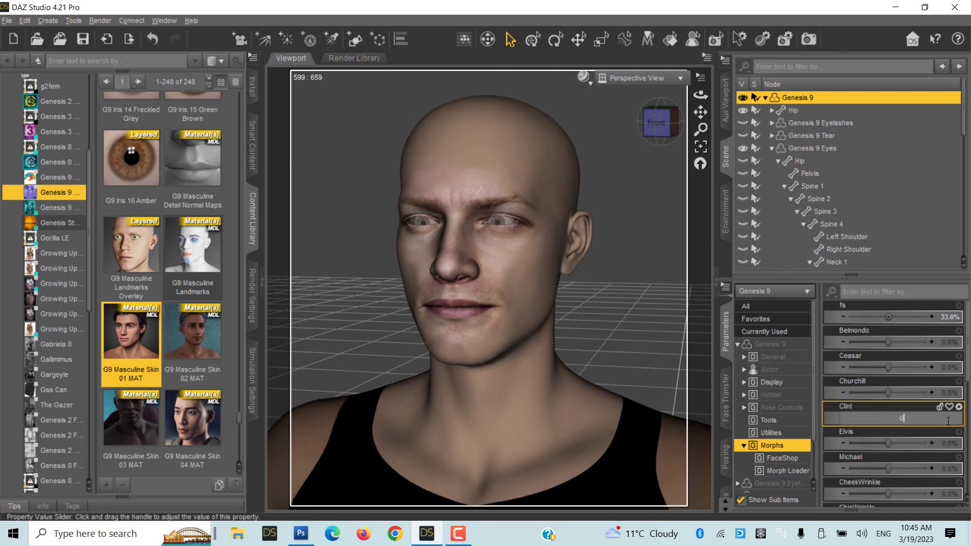
key(Return)
Step: Set the CleftChin morph to 100% and CheekWrinkle to 42.4%
scroll(900, 445, down, 5)
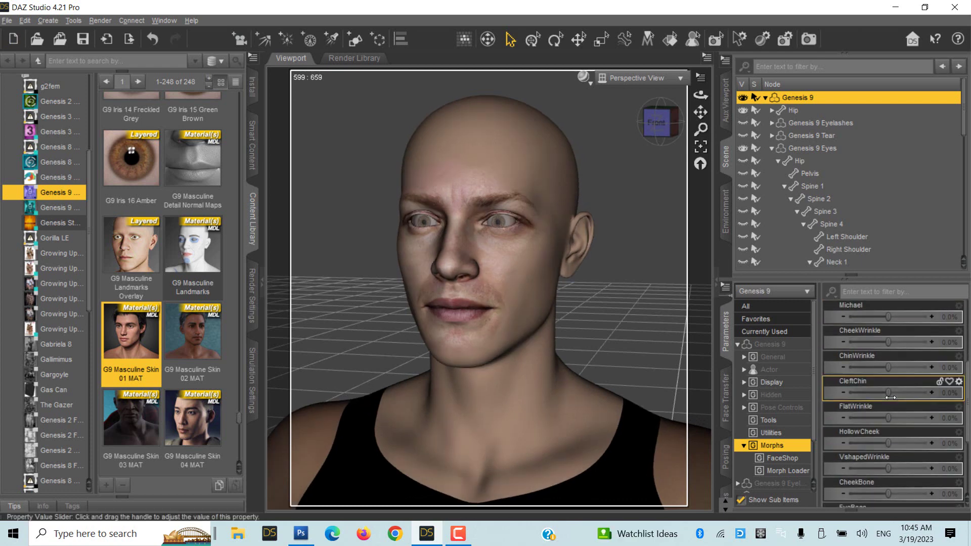
drag(891, 396, 931, 400)
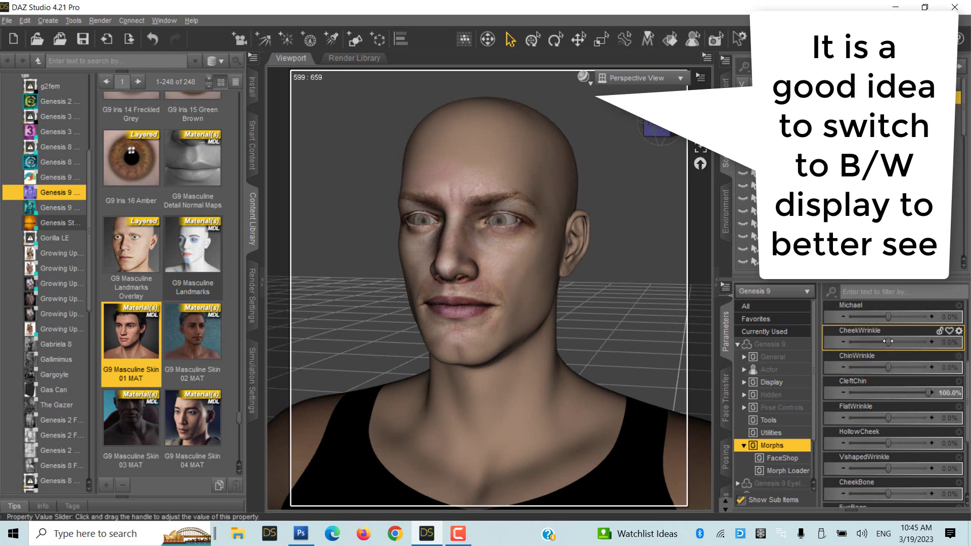
drag(888, 341, 920, 343)
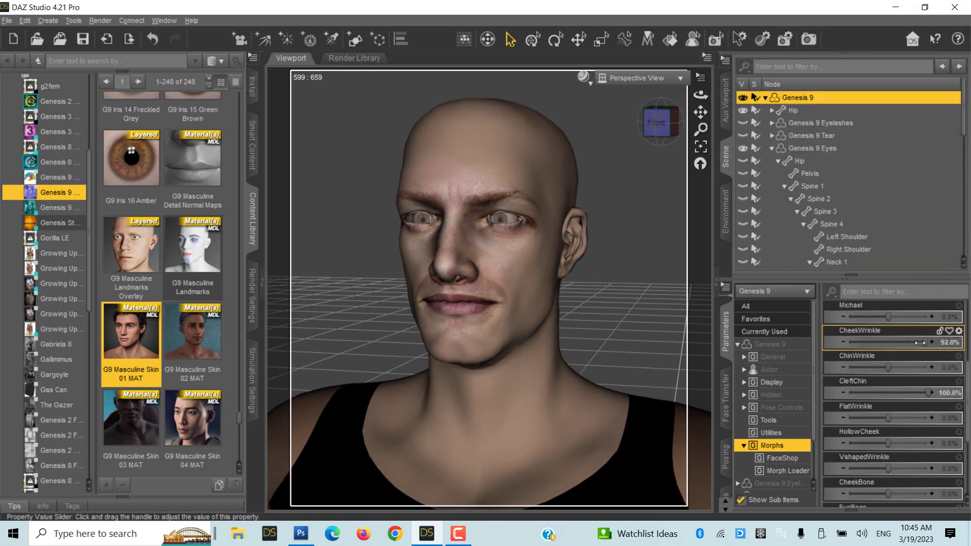
drag(919, 342, 905, 342)
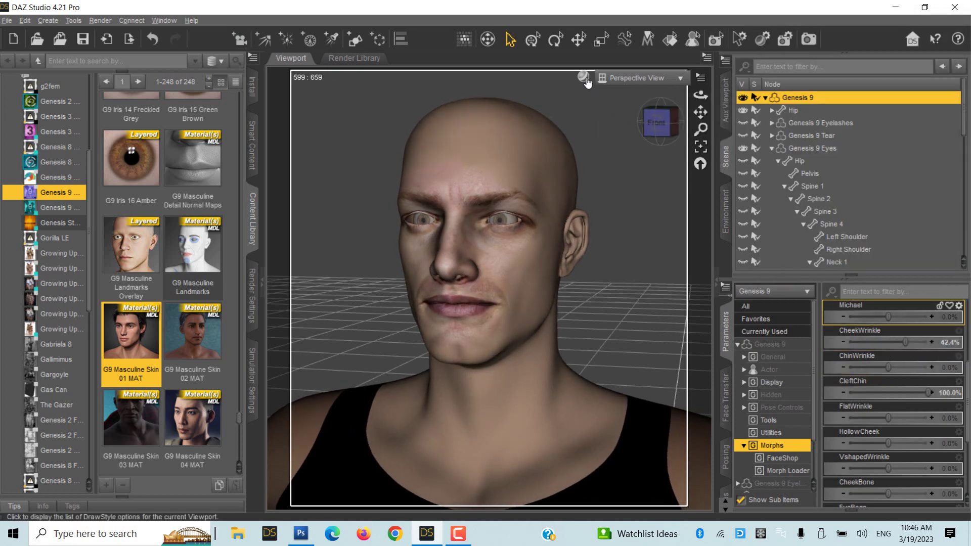
click(584, 79)
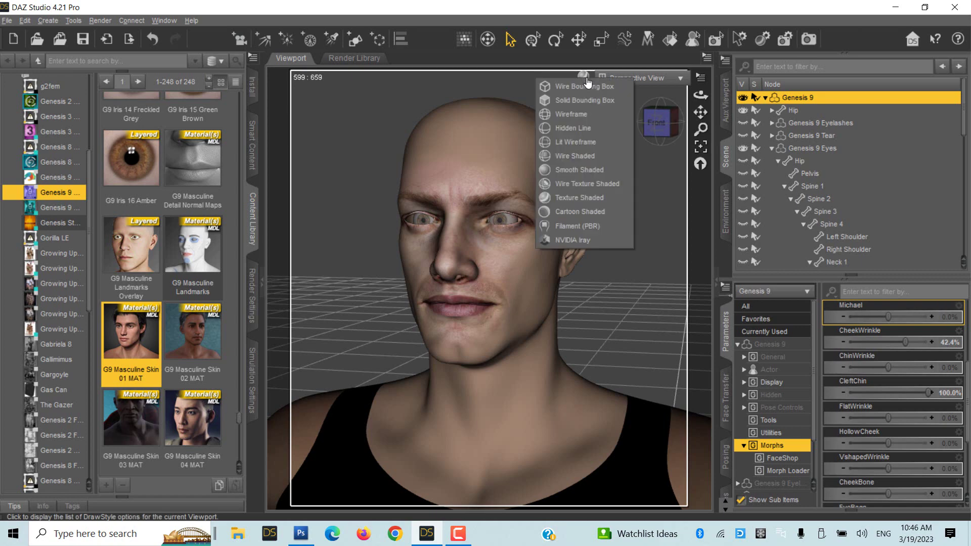
Step: Show the figure Smooth Shaded from the side and set ChinWrinkle to -61.6%
click(575, 170)
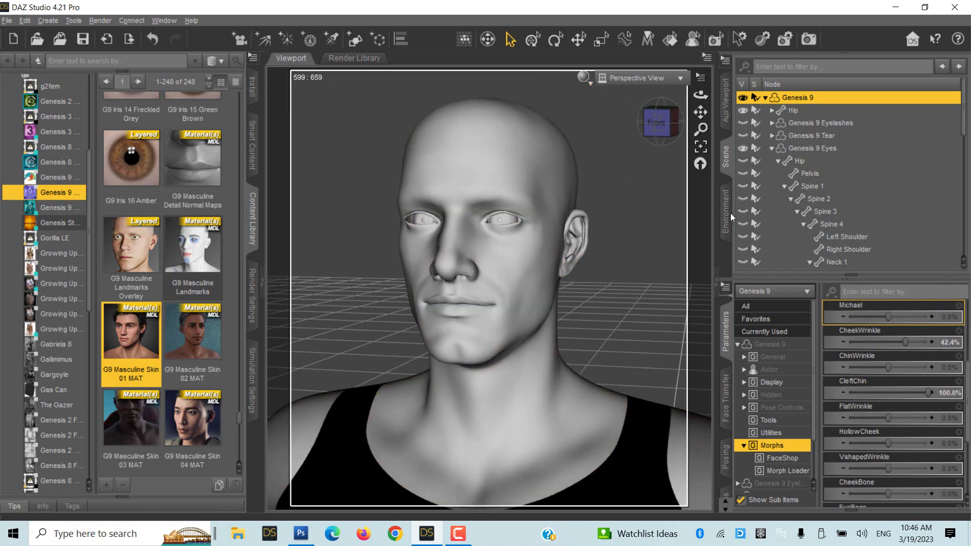
drag(695, 96, 873, 411)
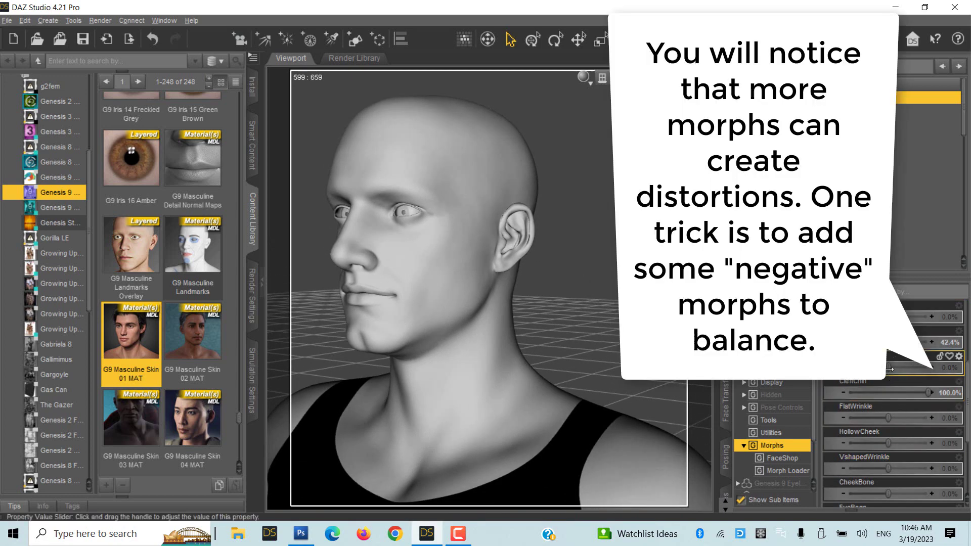
drag(889, 368, 853, 368)
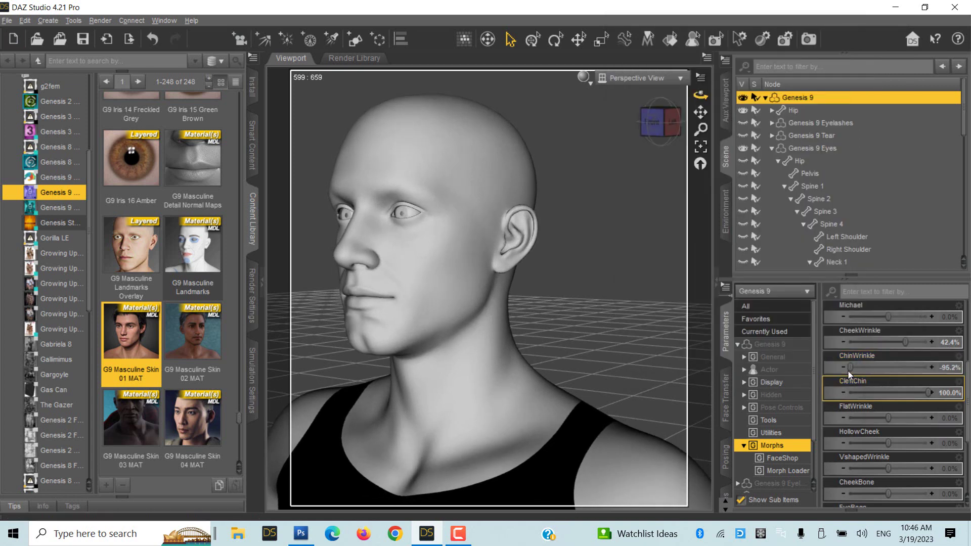
drag(850, 368, 864, 369)
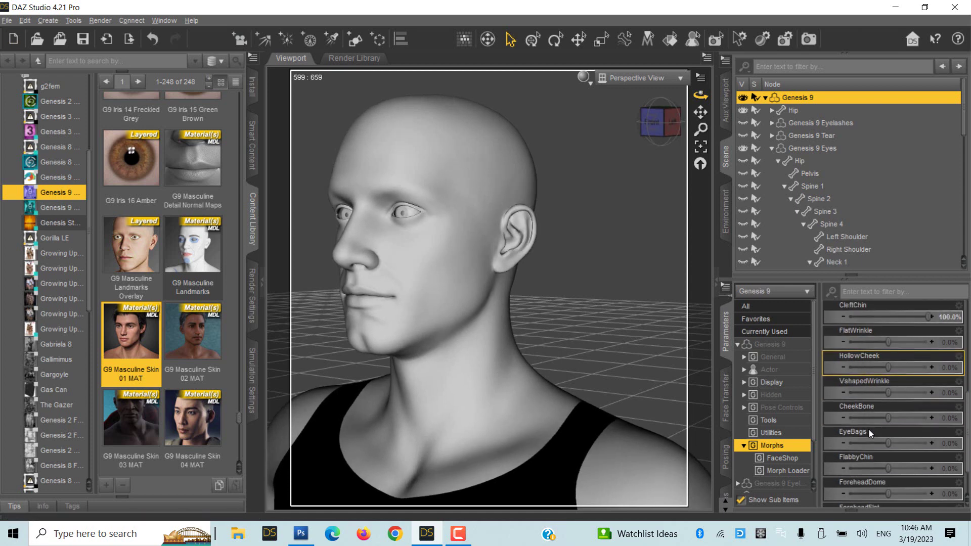
Step: Set EyeBags to 24.8%, ForeheadDome to -45.6% and StickOutEar to -32.8%
scroll(870, 434, down, 2)
mouse_move(888, 397)
mouse_down()
mouse_move(910, 398)
mouse_move(898, 398)
mouse_up()
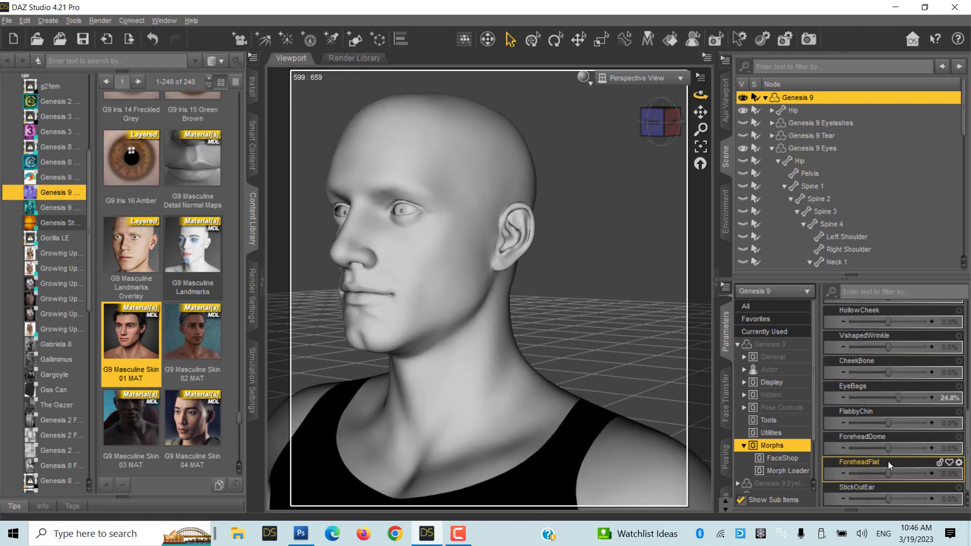
drag(888, 450, 871, 436)
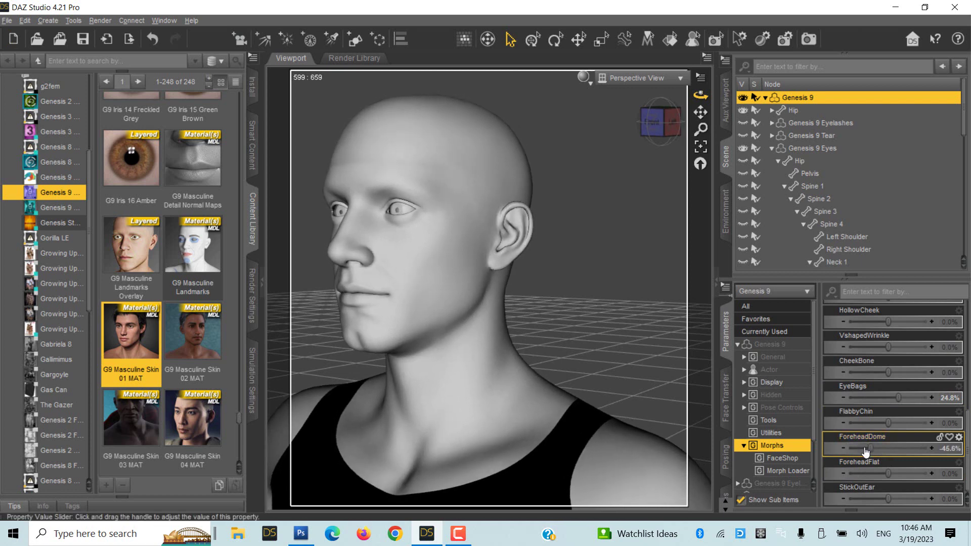
drag(888, 501, 875, 501)
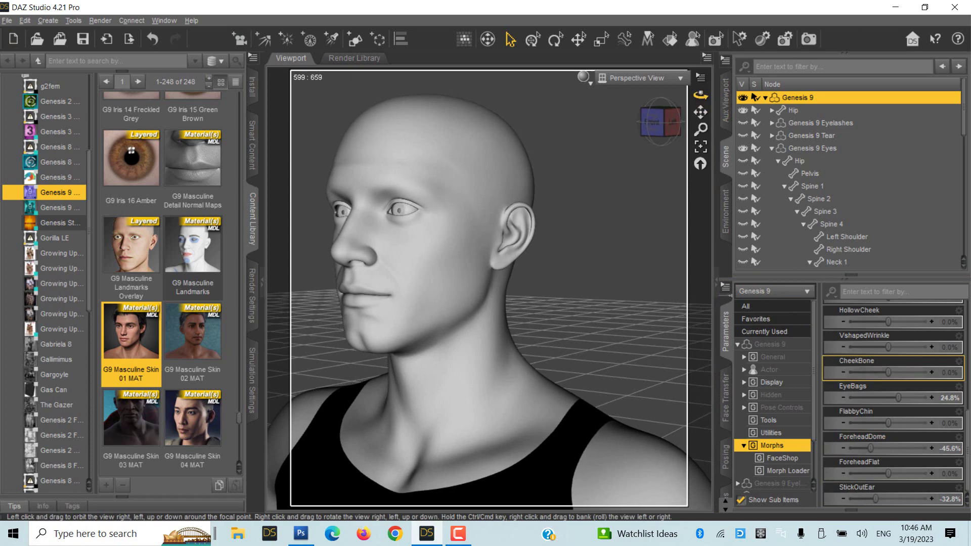
Step: From the front view, set HollowCheek to 40.8%, then check the head's profile
click(651, 122)
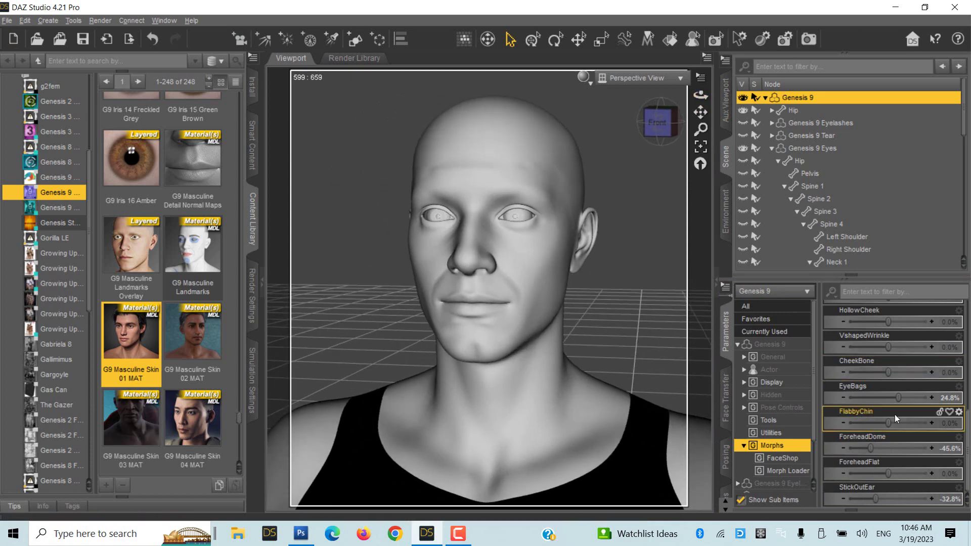
scroll(896, 417, up, 3)
scroll(896, 418, up, 1)
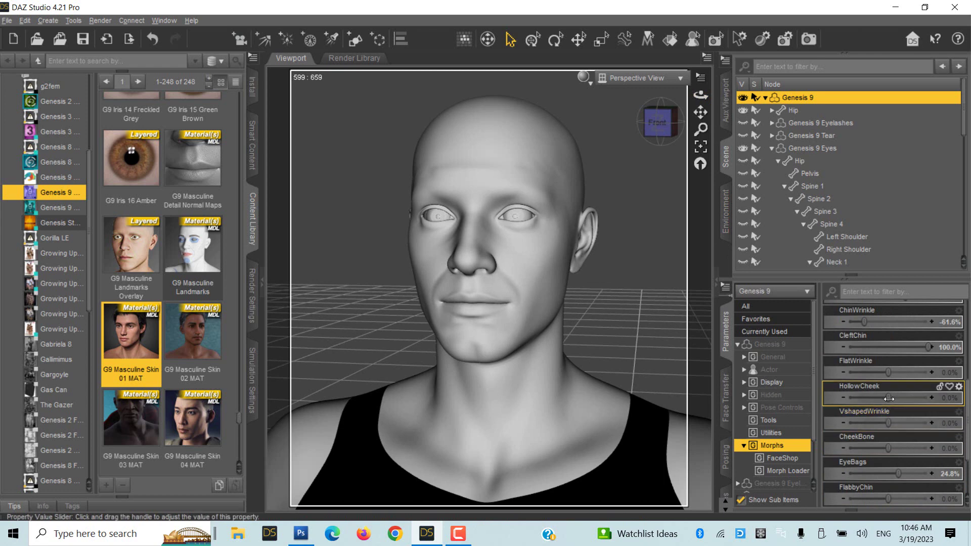
drag(889, 399, 905, 399)
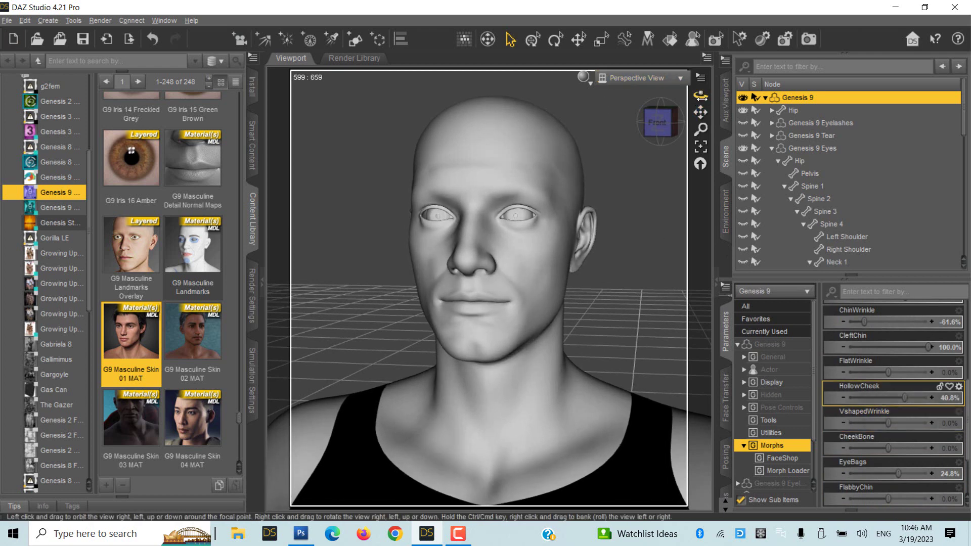
drag(700, 96, 658, 97)
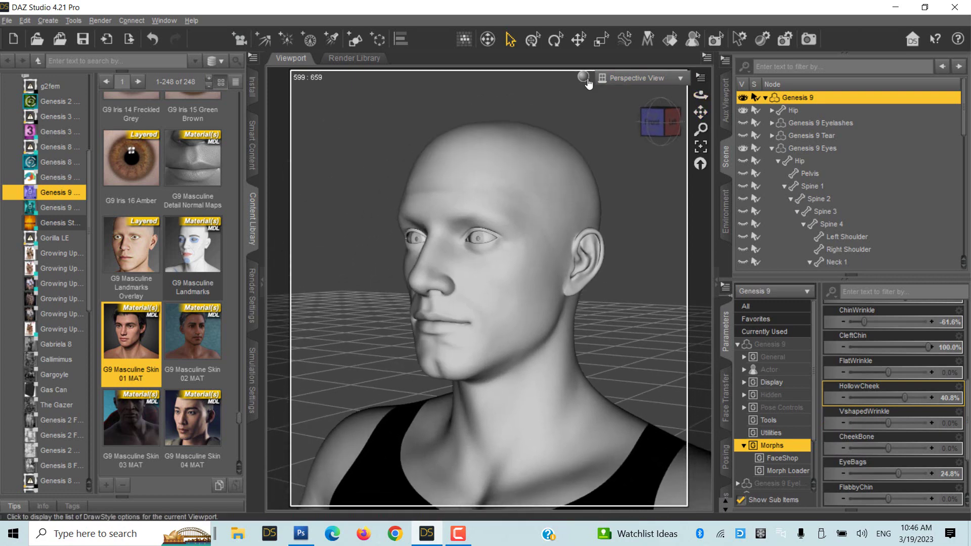
Step: Switch the viewport to Texture Shaded and orbit to frame the head
click(585, 78)
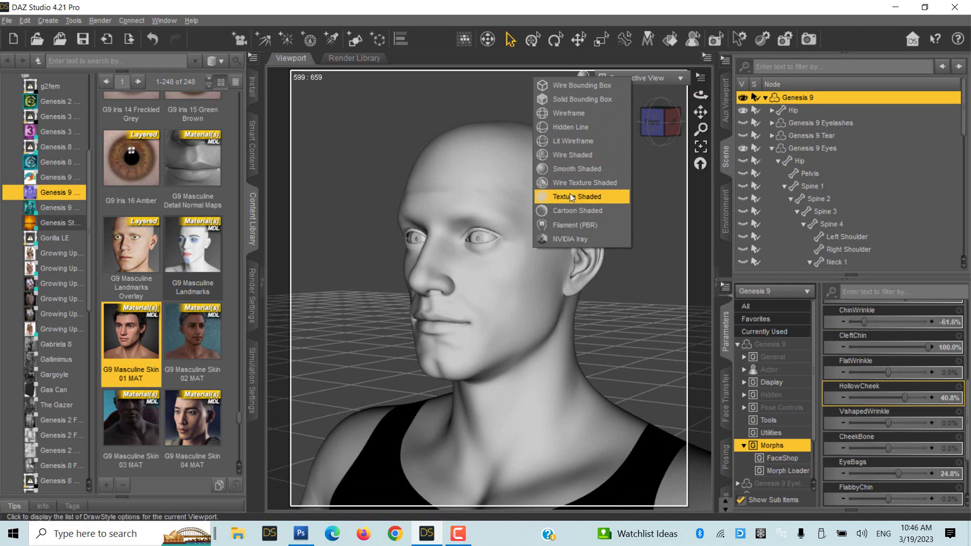
click(571, 196)
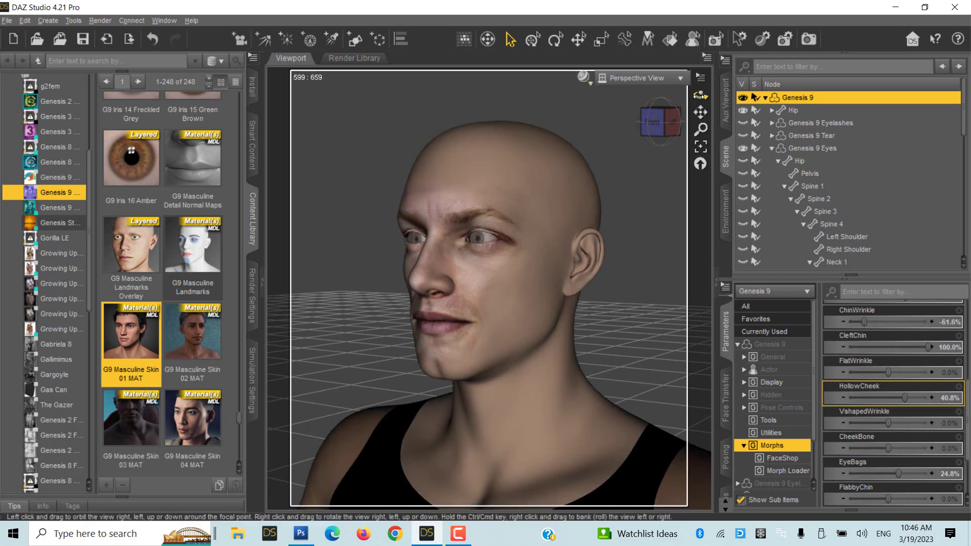
drag(699, 95, 678, 96)
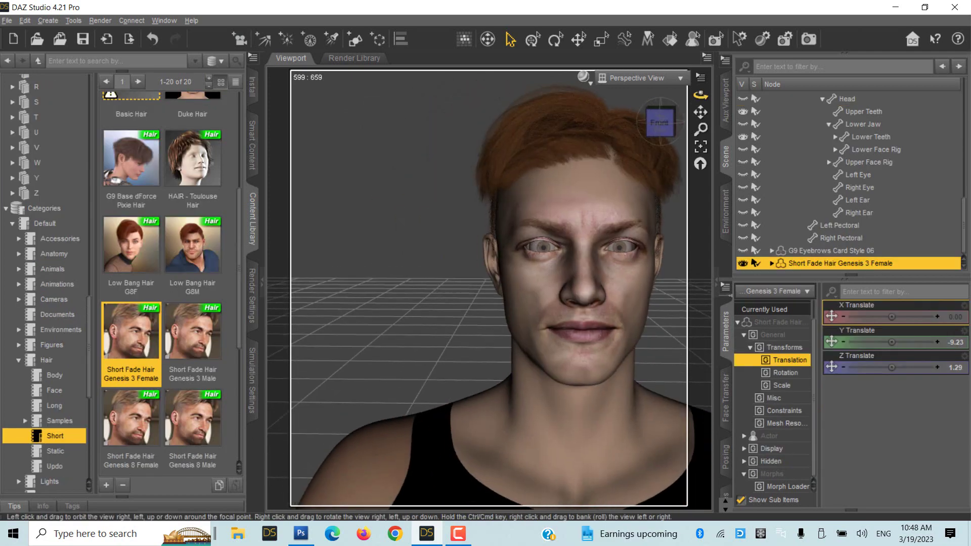
drag(700, 95, 701, 99)
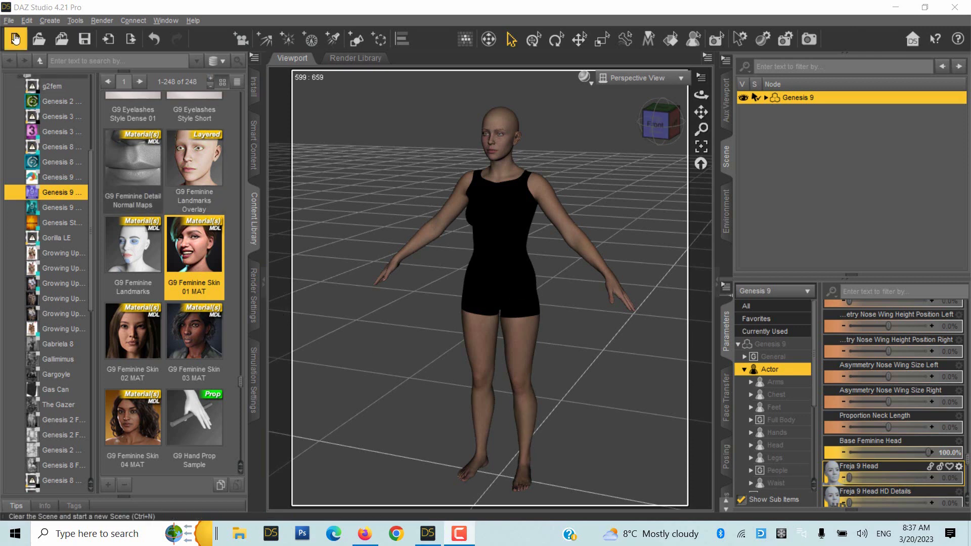
Step: Start the HeadShop loader for the female Genesis 9 with Head as the morph surface
click(27, 21)
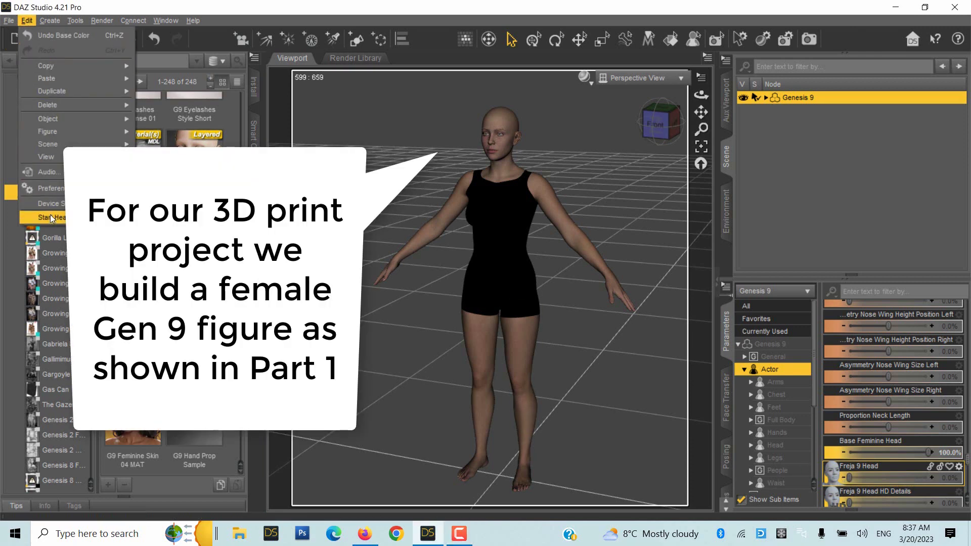
click(53, 217)
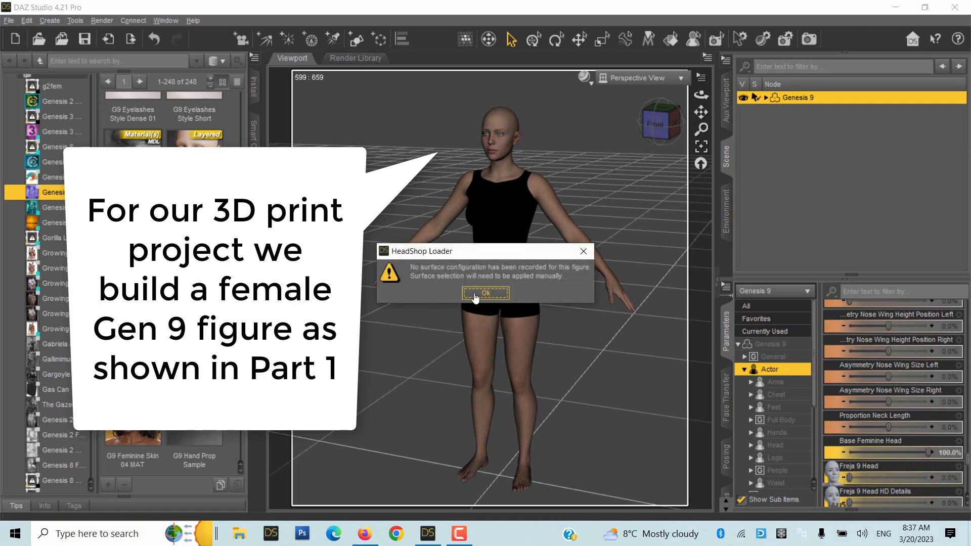
click(475, 295)
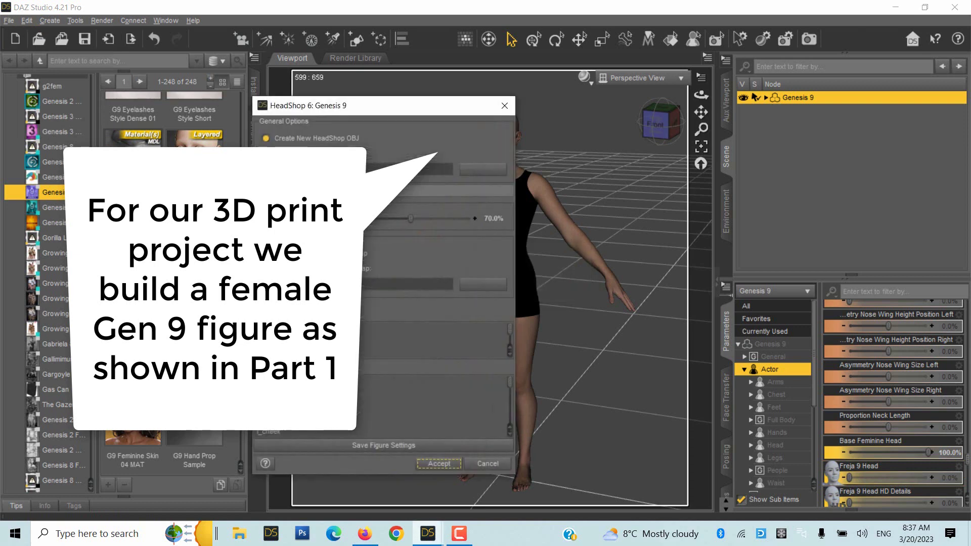
click(268, 354)
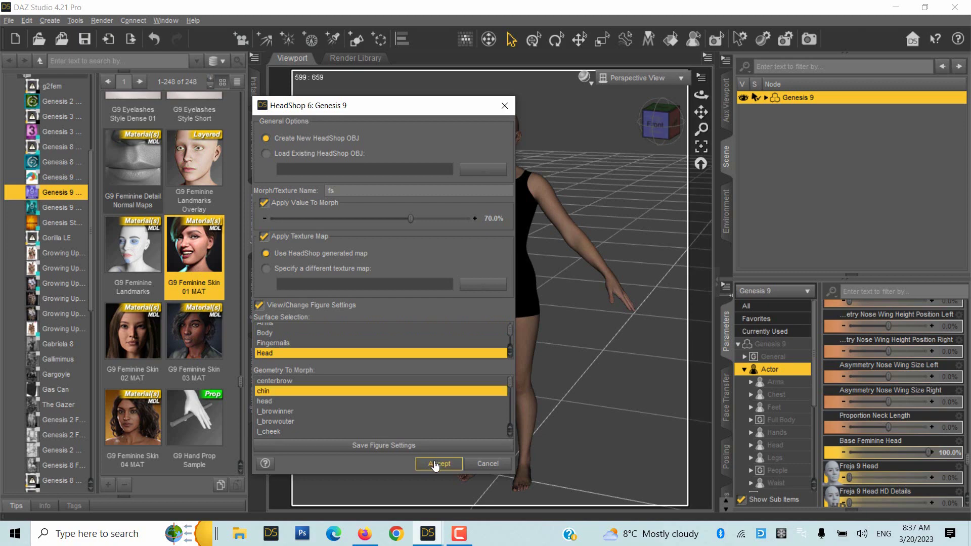
click(434, 464)
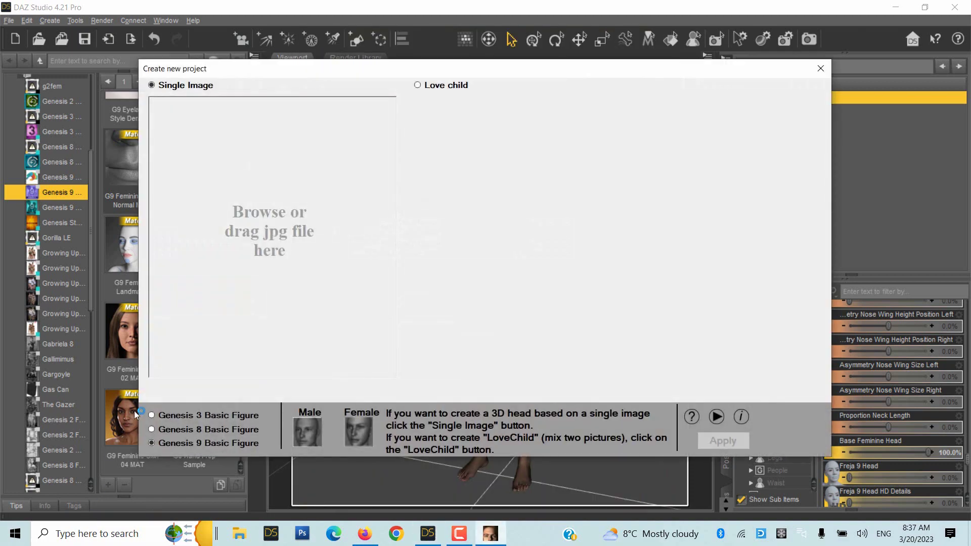
Step: Load the smiling woman's photo, fit the head outline, and generate the 3D head
click(253, 268)
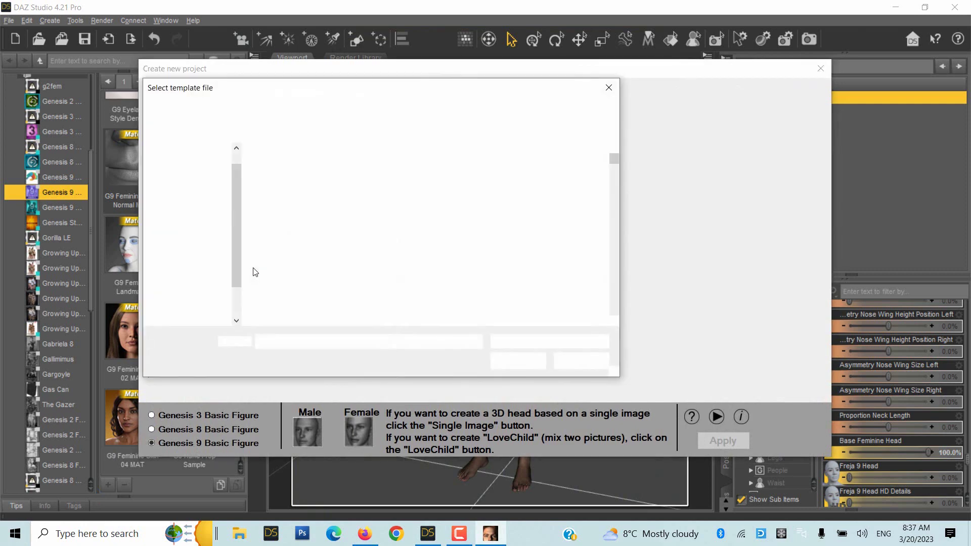
double_click(576, 189)
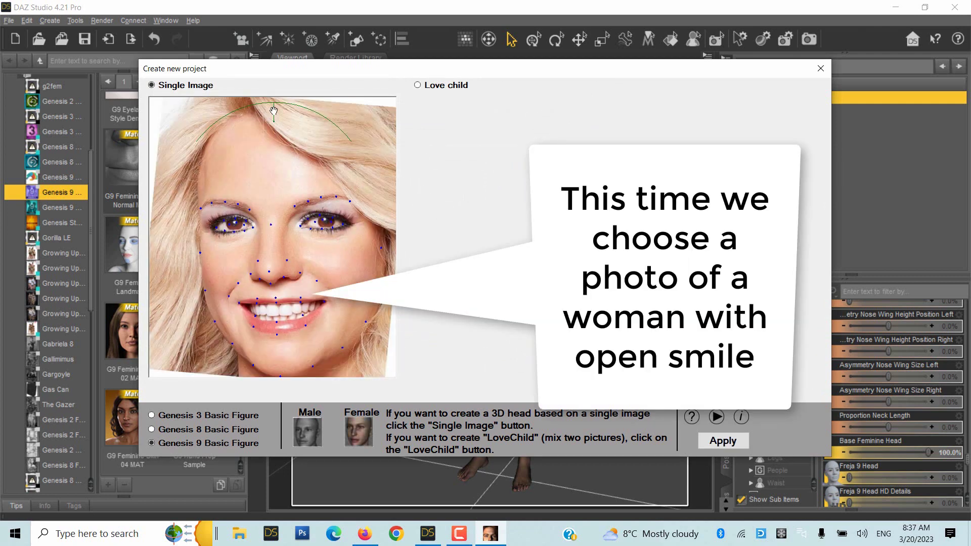
drag(271, 112, 272, 105)
click(722, 441)
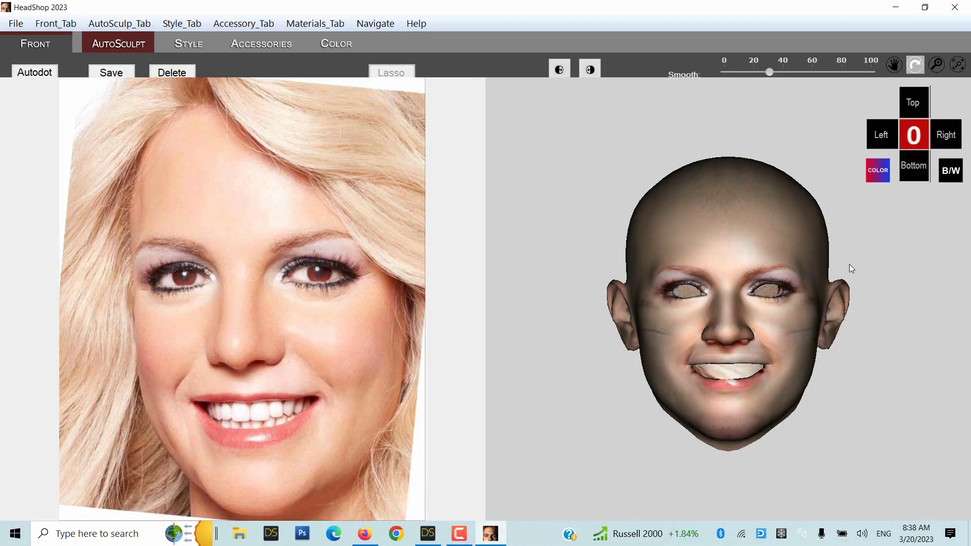
drag(851, 268, 874, 260)
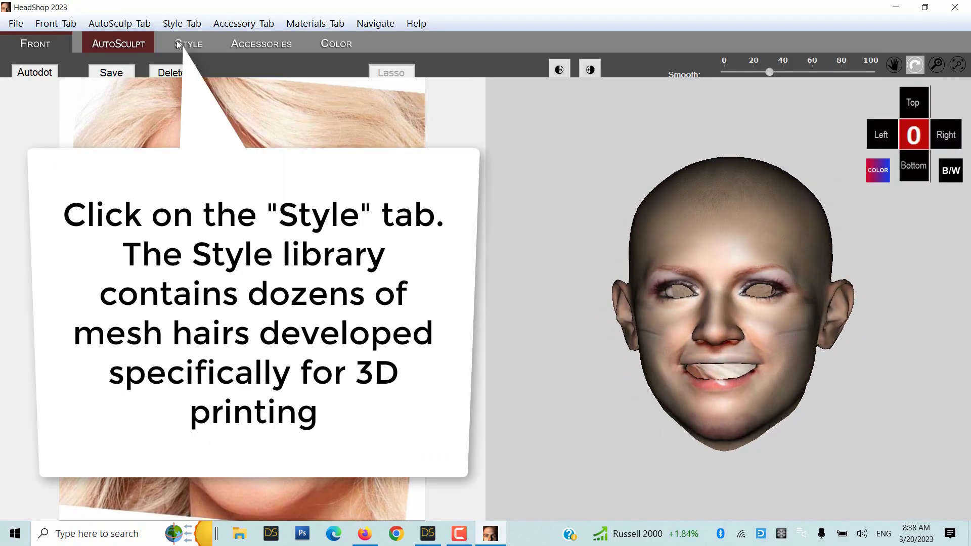
Step: Add a long hairstyle from the library onto the 3D head as part 'Item'
click(177, 41)
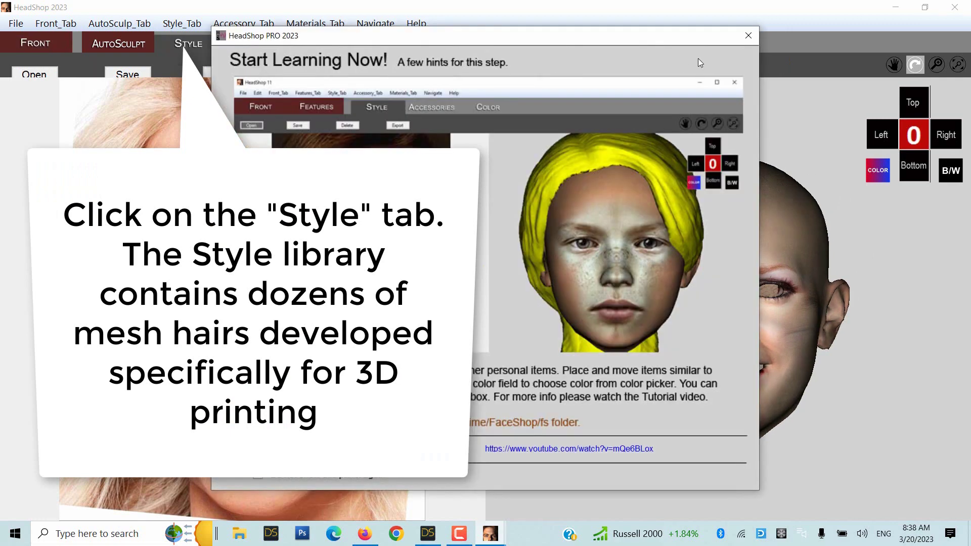
click(748, 41)
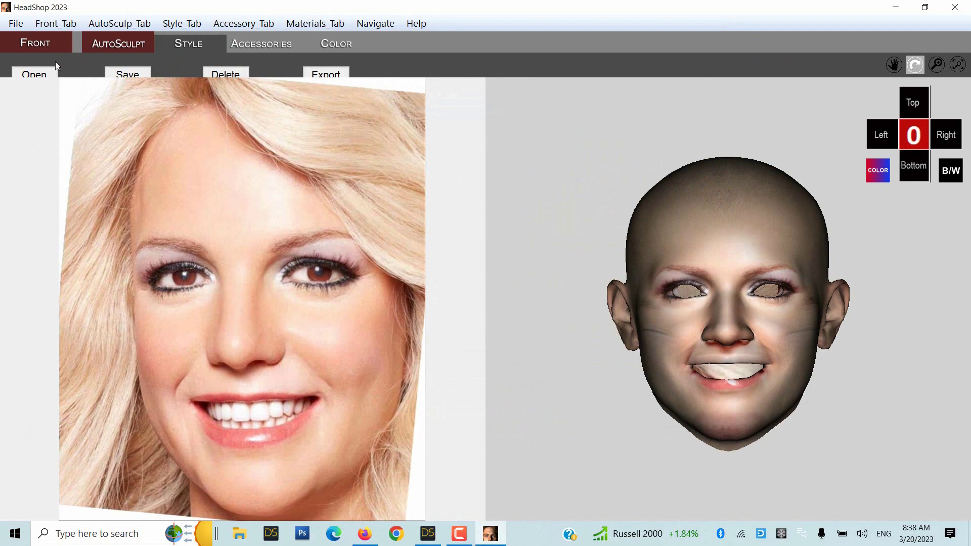
click(30, 75)
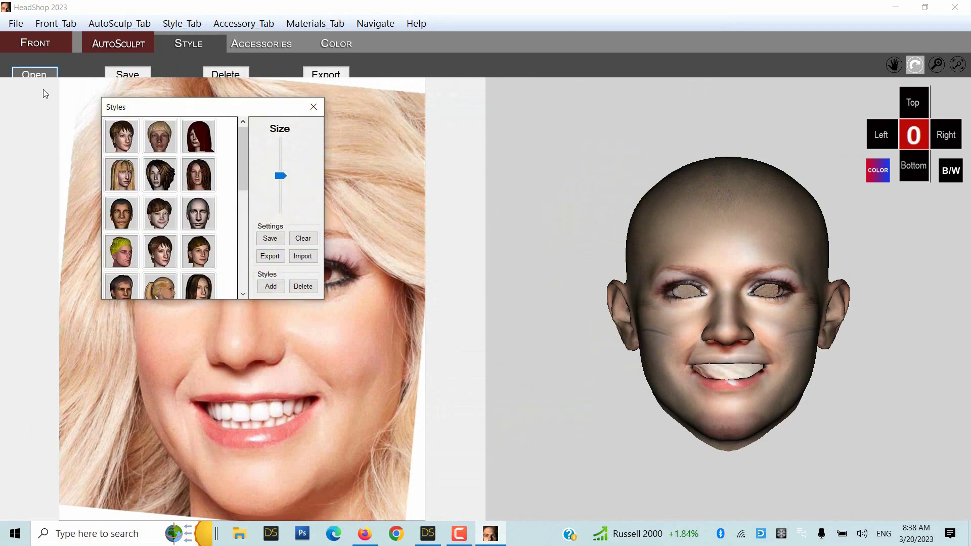
click(198, 177)
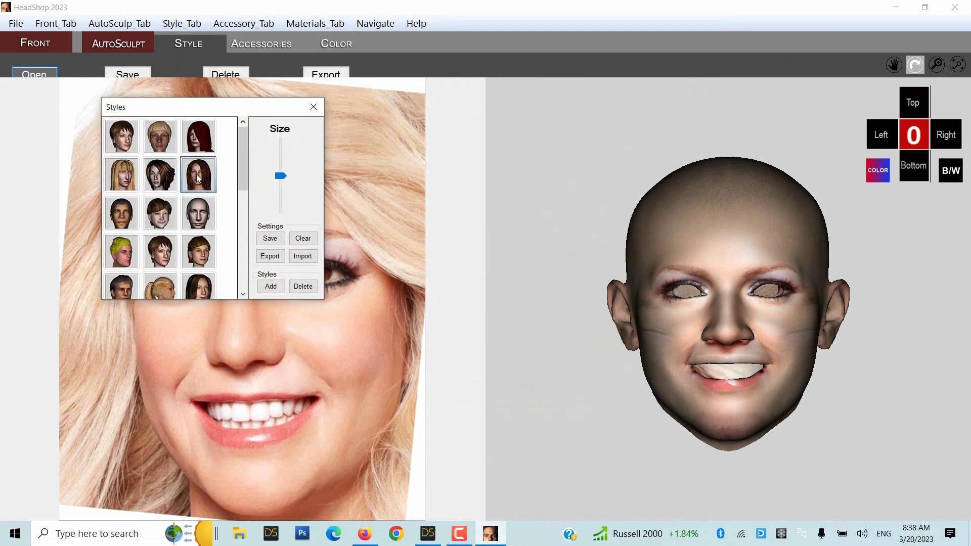
drag(198, 177, 684, 211)
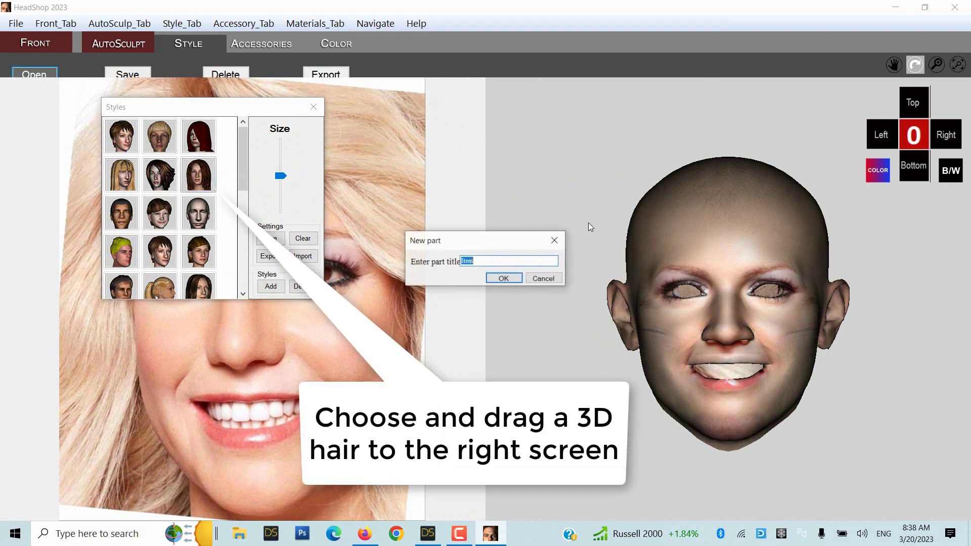
click(502, 279)
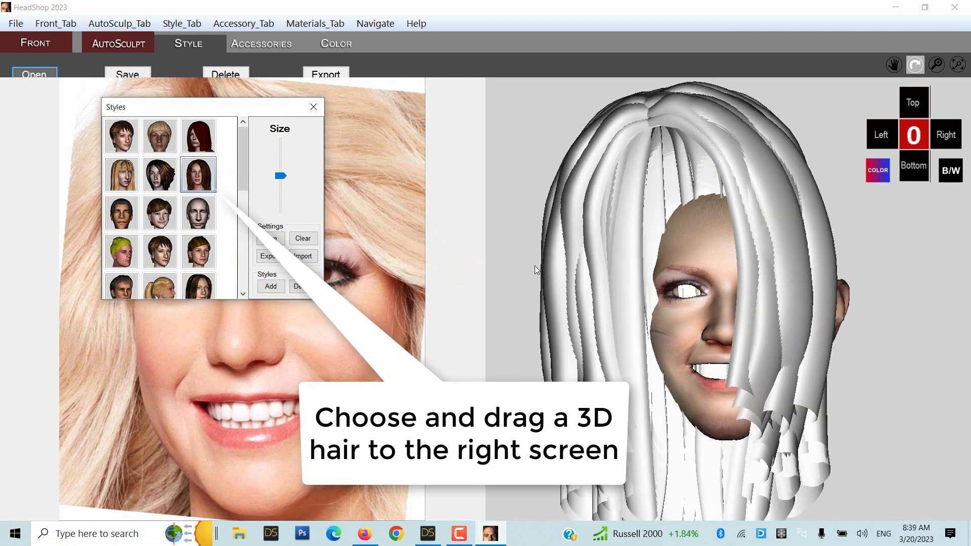
Step: Move the hair down over the head using side views, then close the Styles window
click(887, 133)
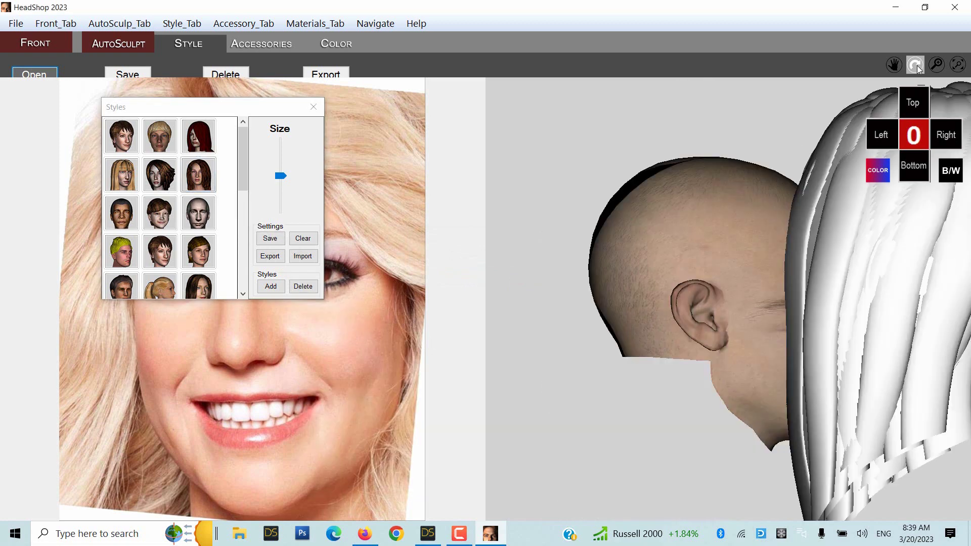
click(851, 266)
drag(851, 265, 664, 290)
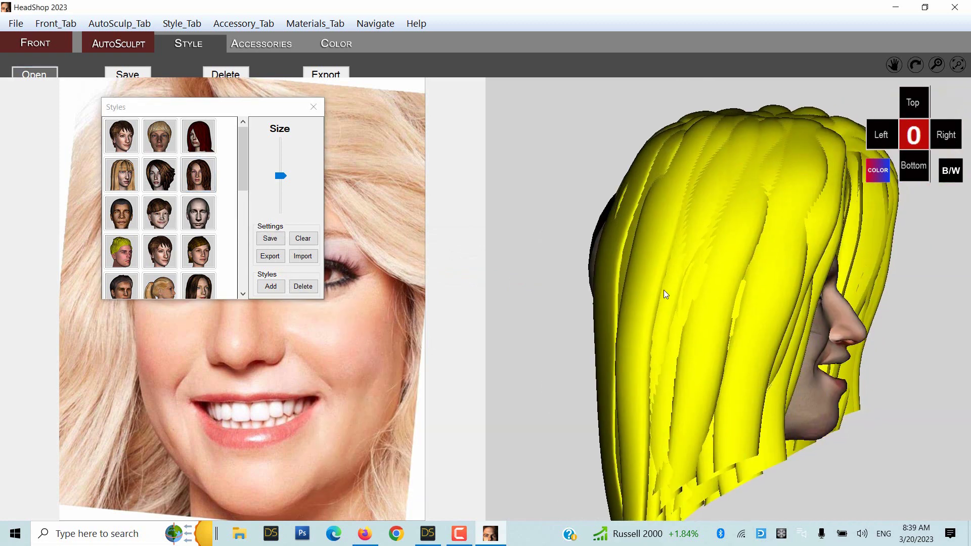
drag(855, 150, 820, 238)
click(913, 135)
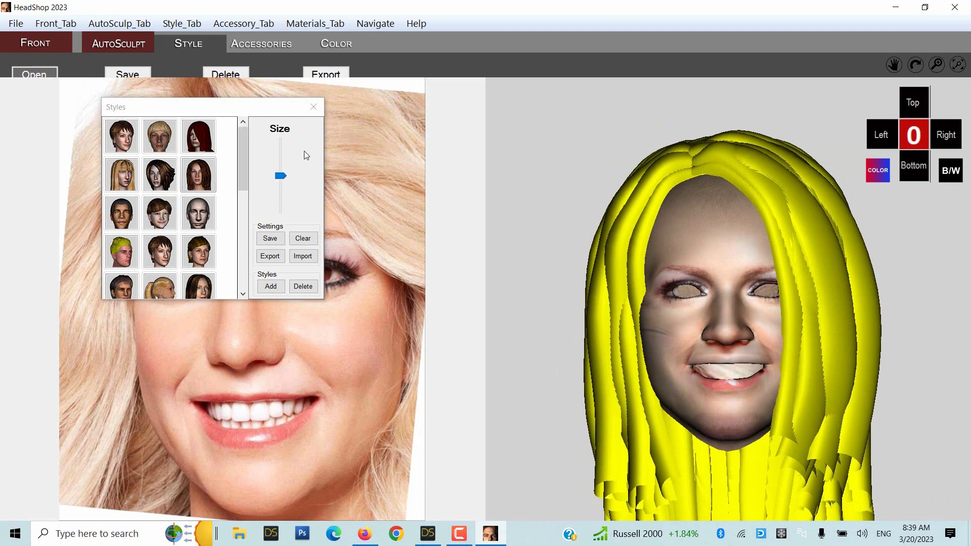
click(318, 113)
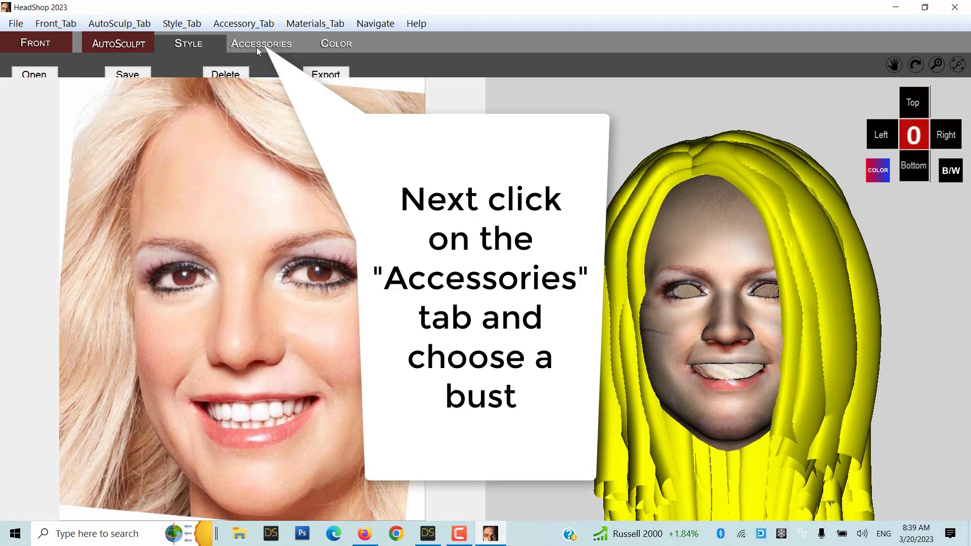
Step: Add the shirt bust accessory to the scene as part Item_0
click(256, 47)
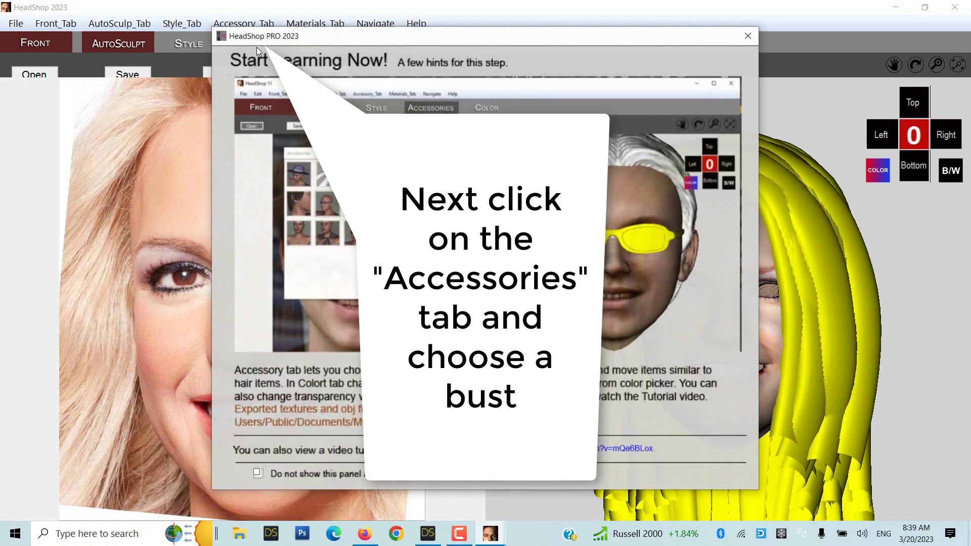
click(747, 39)
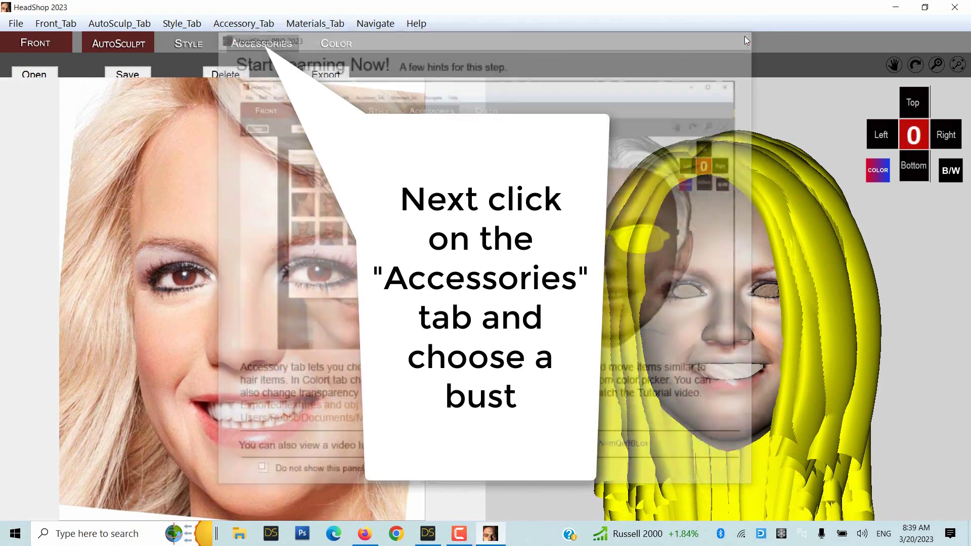
click(44, 75)
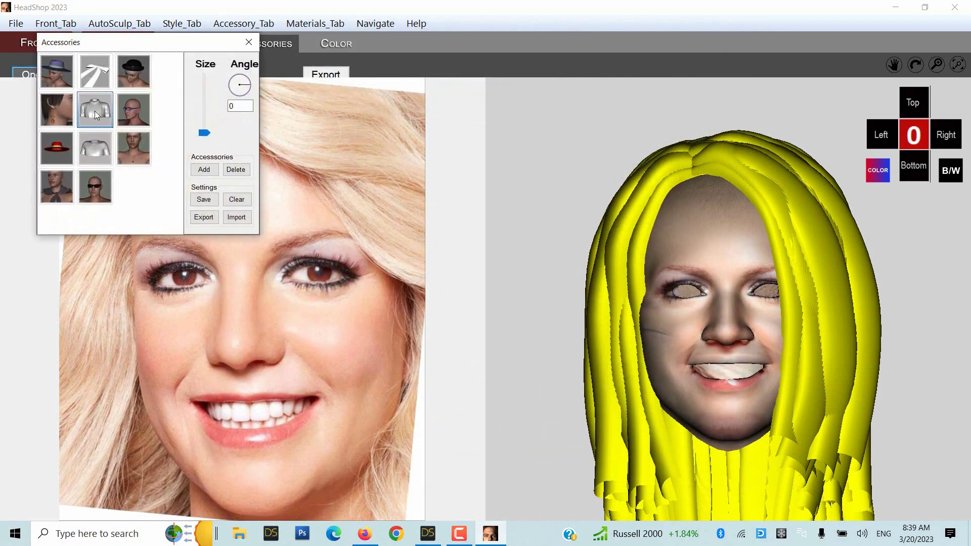
drag(403, 231, 548, 256)
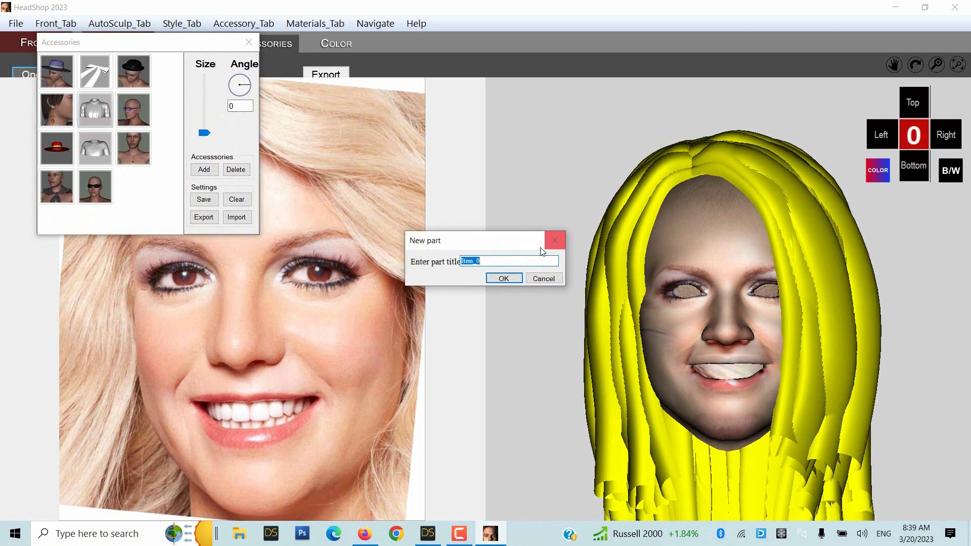
click(503, 278)
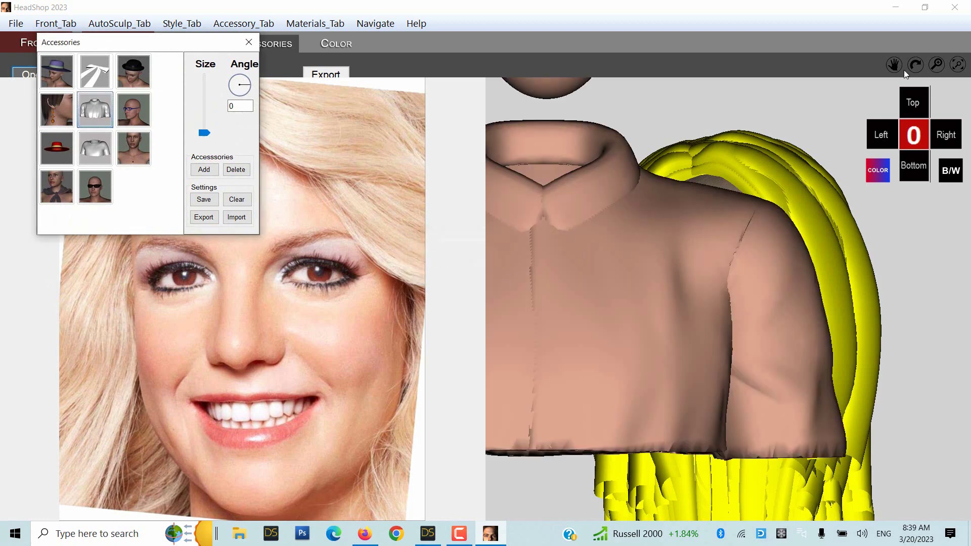
Step: Zoom out, then tilt, resize and raise the shirt bust
click(936, 70)
drag(774, 212, 794, 320)
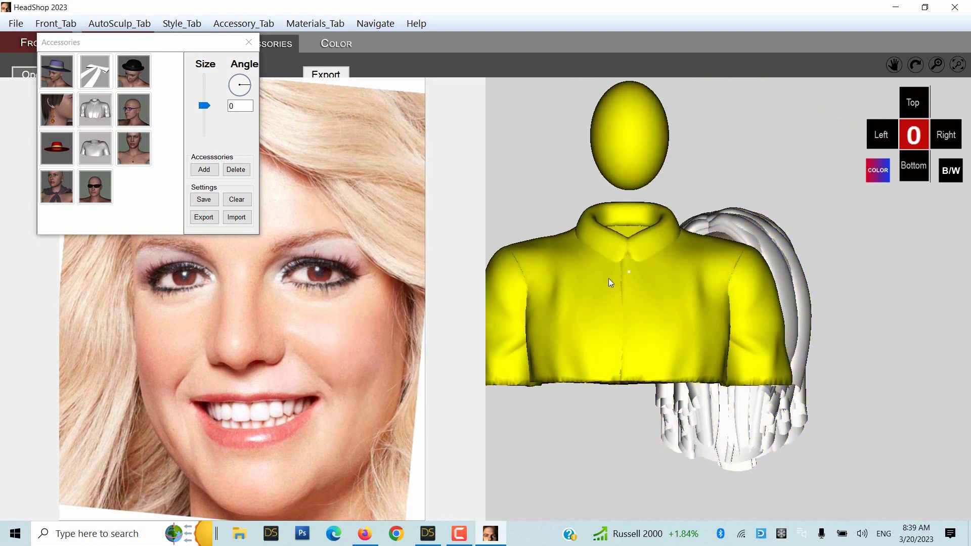
mouse_move(704, 437)
mouse_down()
mouse_move(710, 451)
mouse_move(712, 429)
mouse_up()
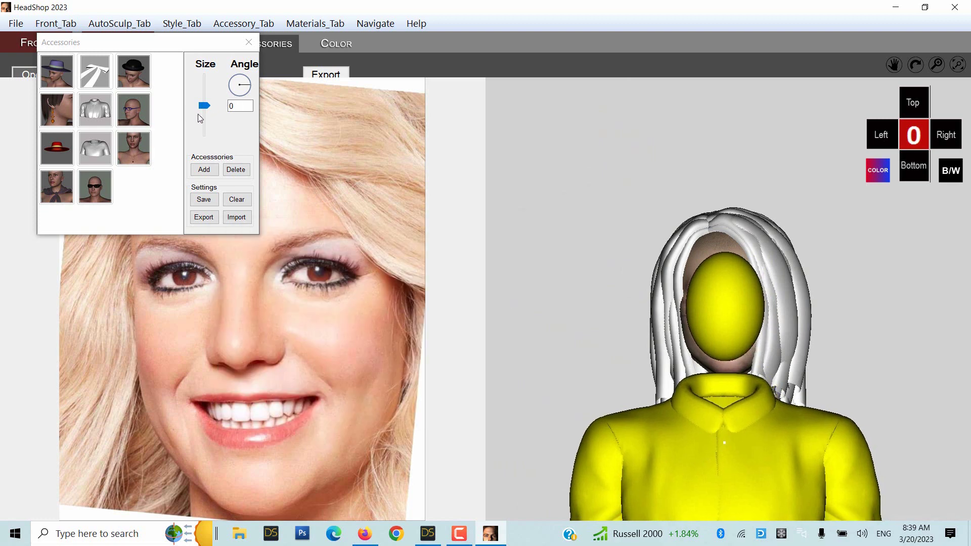
drag(202, 108, 202, 111)
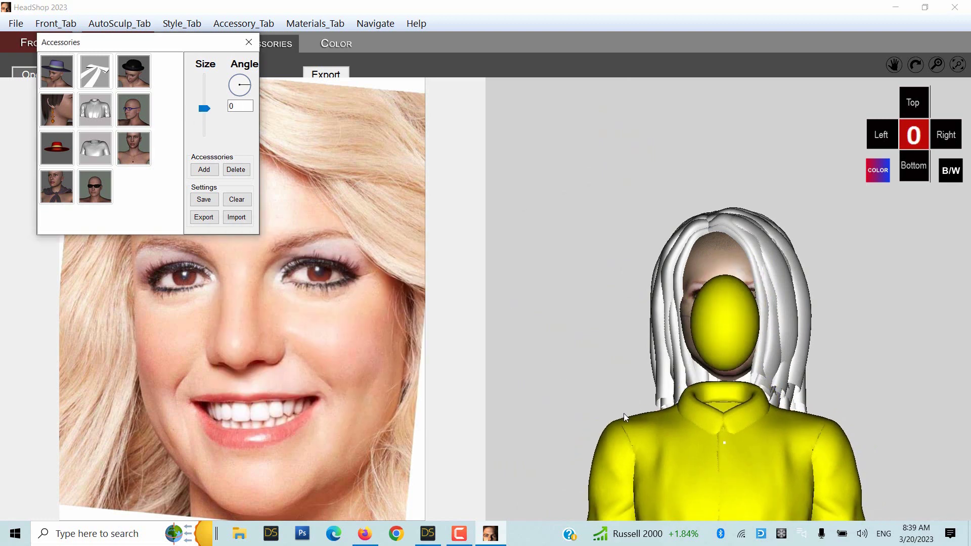
drag(721, 466, 723, 457)
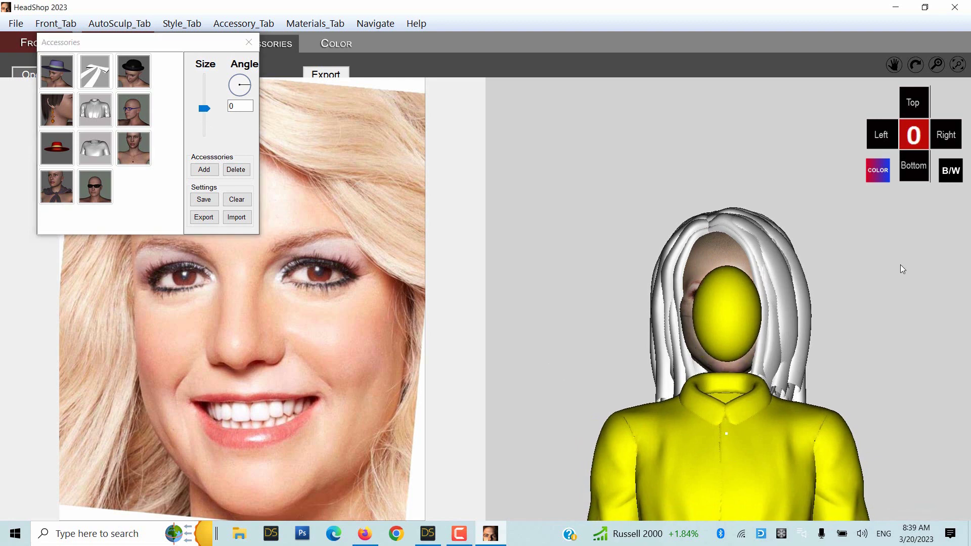
Step: Slide the bust under the head from the side, nudge it from the front, close Accessories
click(874, 138)
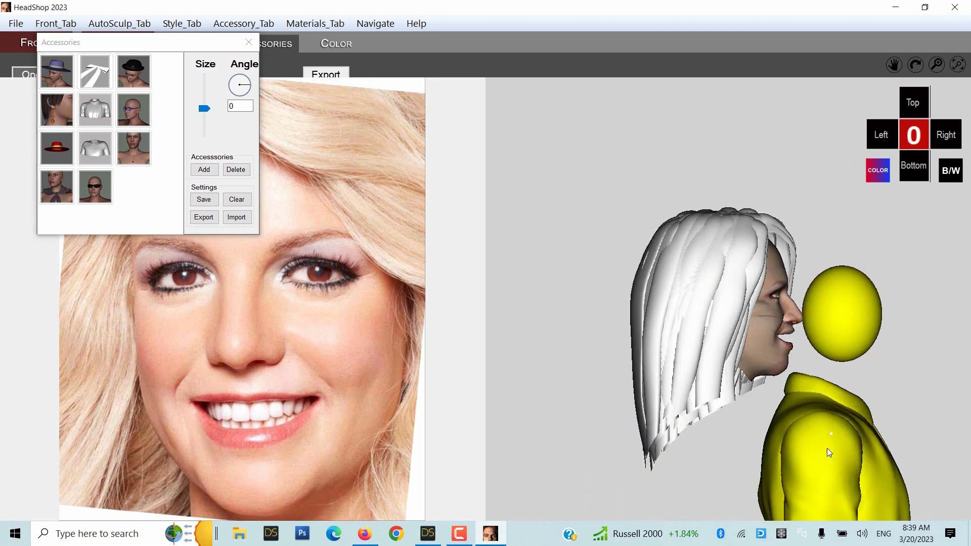
drag(772, 470, 723, 469)
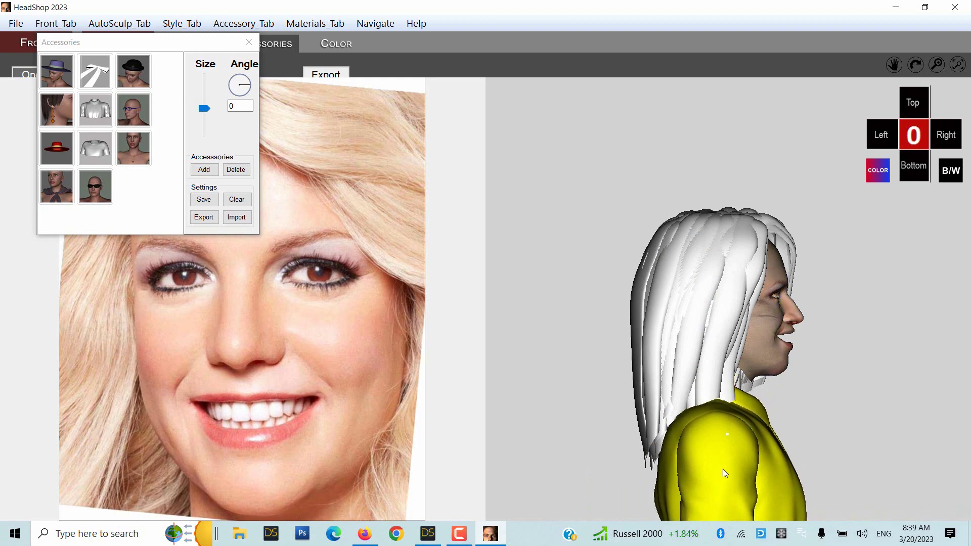
click(919, 108)
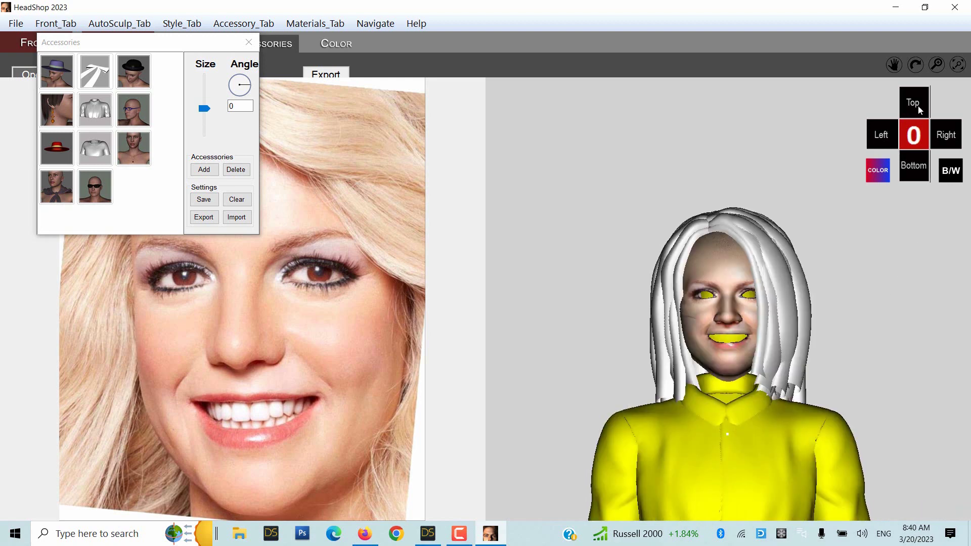
drag(746, 492, 746, 492)
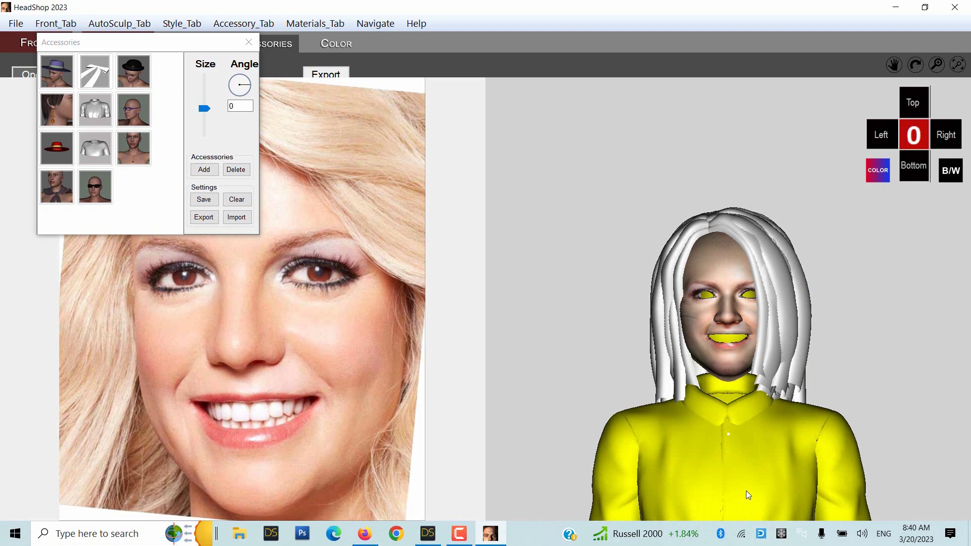
click(543, 362)
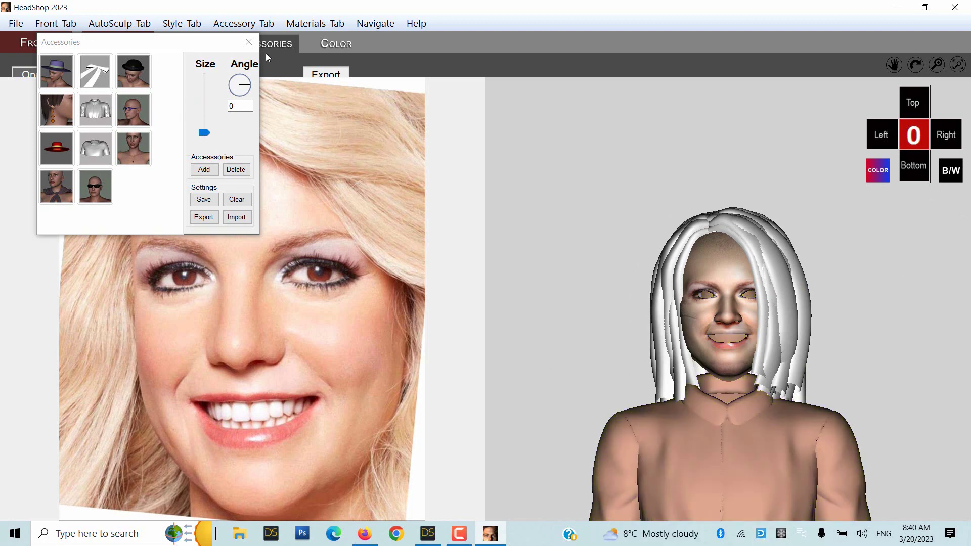
click(252, 44)
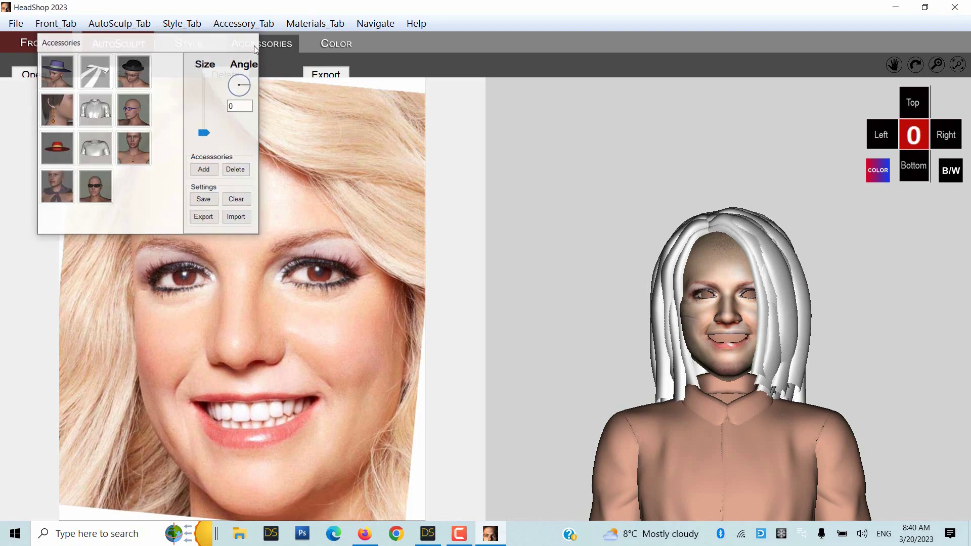
Step: Apply the brown speckled material to the shirt and the beige material to the hair
click(337, 44)
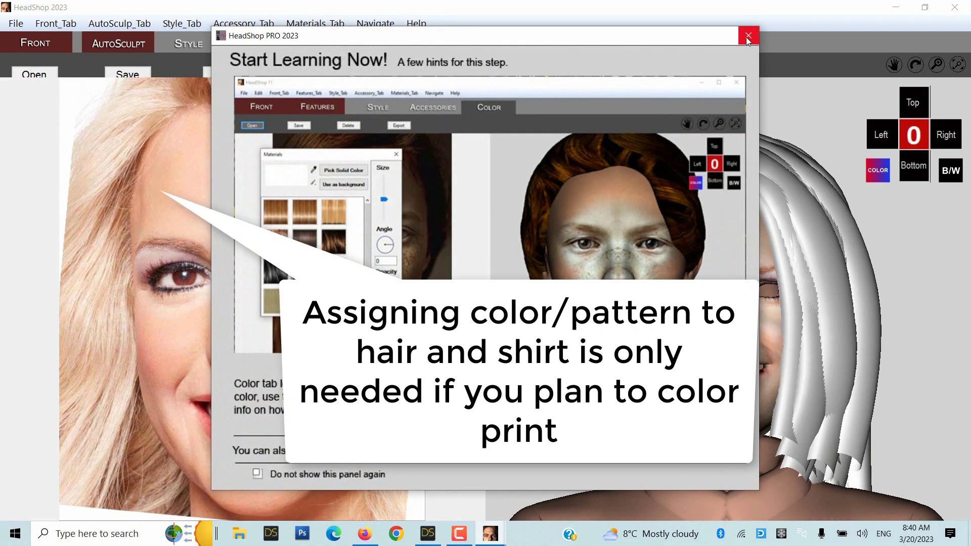
click(748, 38)
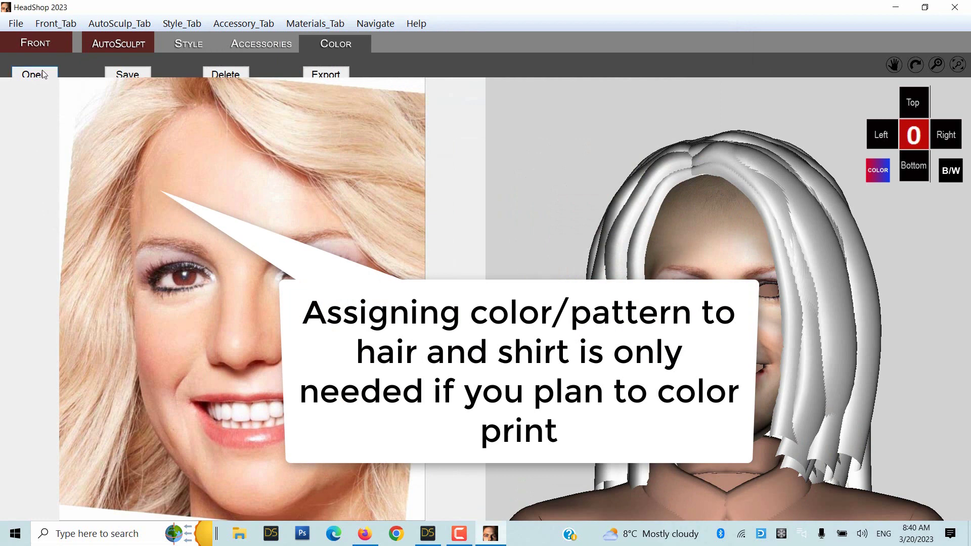
click(43, 74)
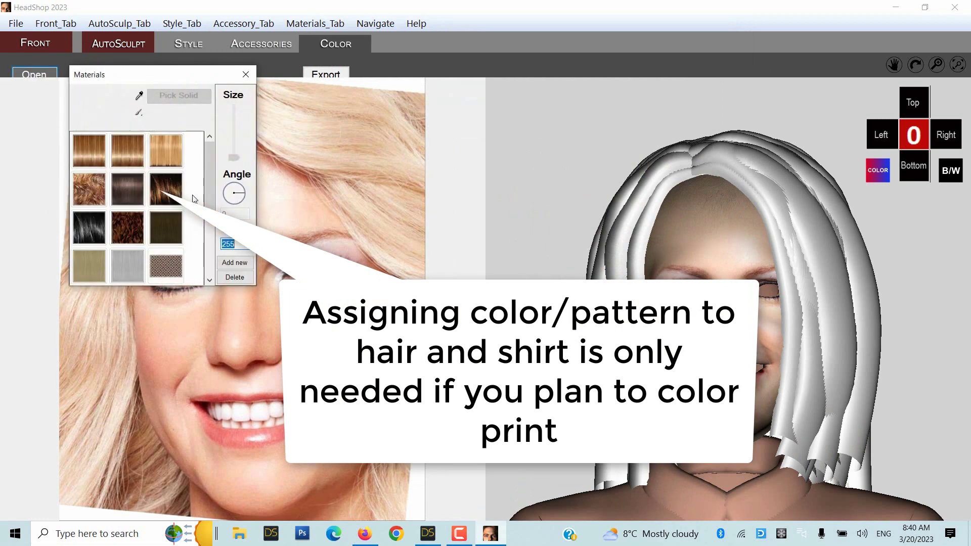
click(655, 492)
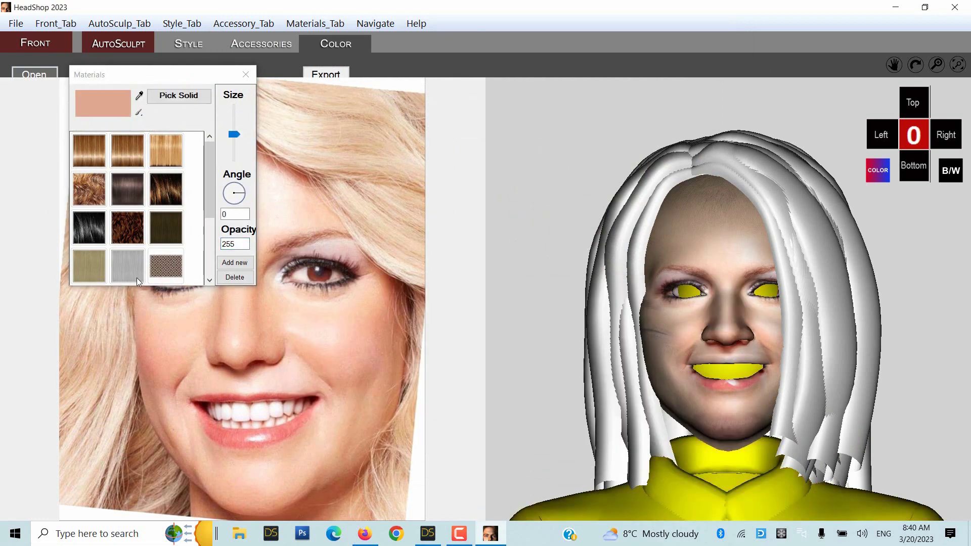
drag(208, 169, 205, 248)
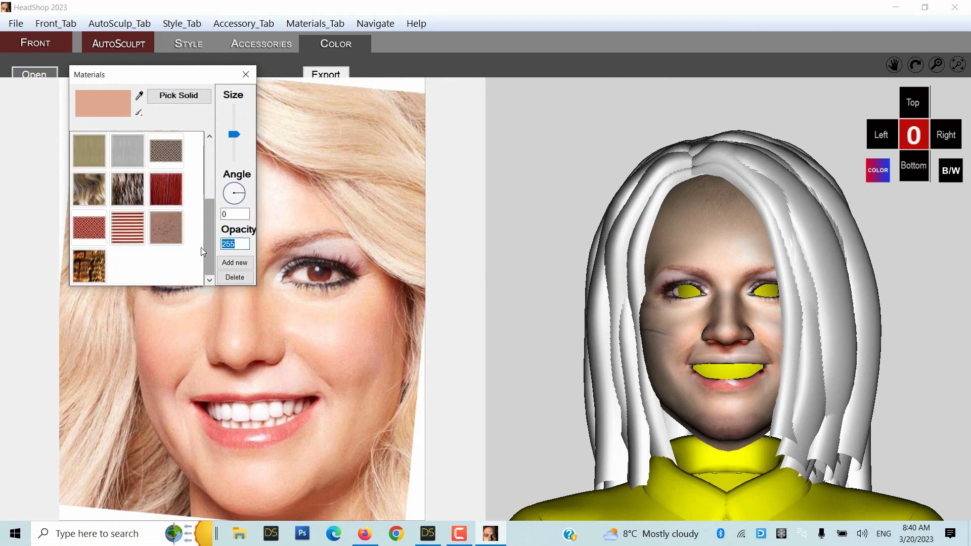
click(172, 234)
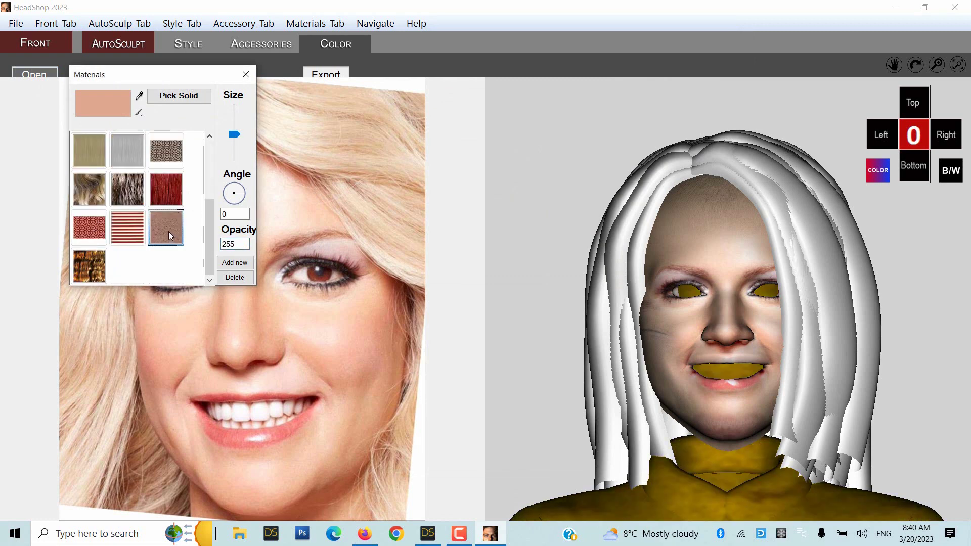
click(620, 215)
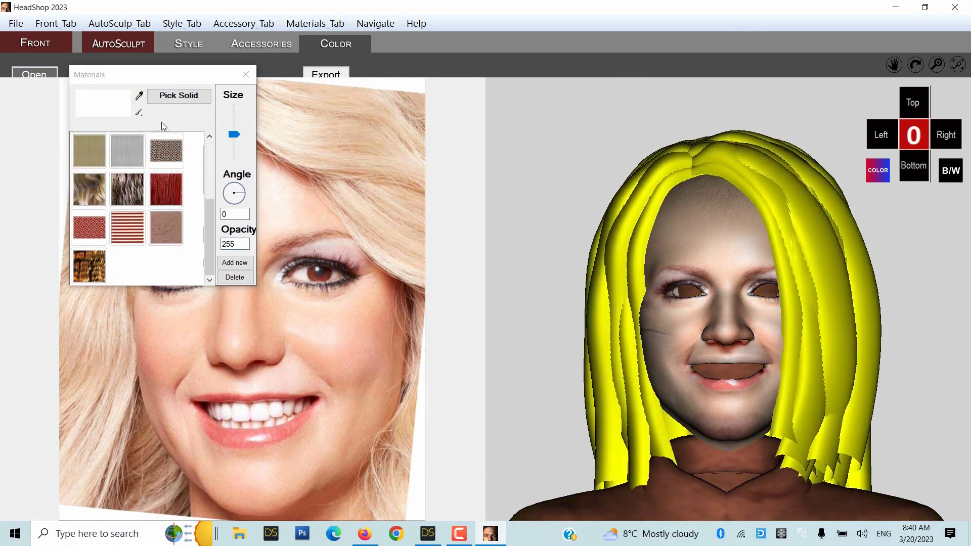
click(83, 155)
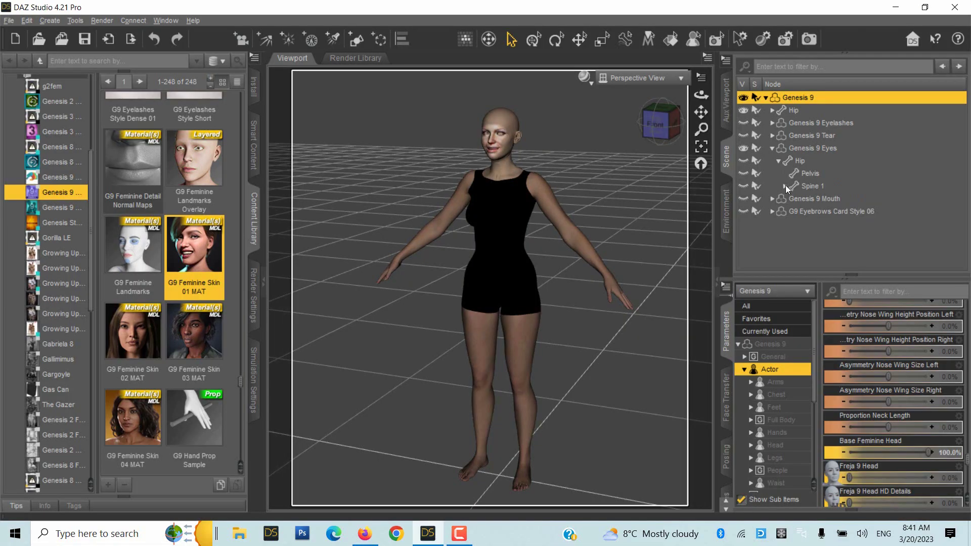
Step: Expand Spine 1 through Spine 4 and Neck 1 in the Scene hierarchy
click(785, 186)
click(791, 199)
click(797, 211)
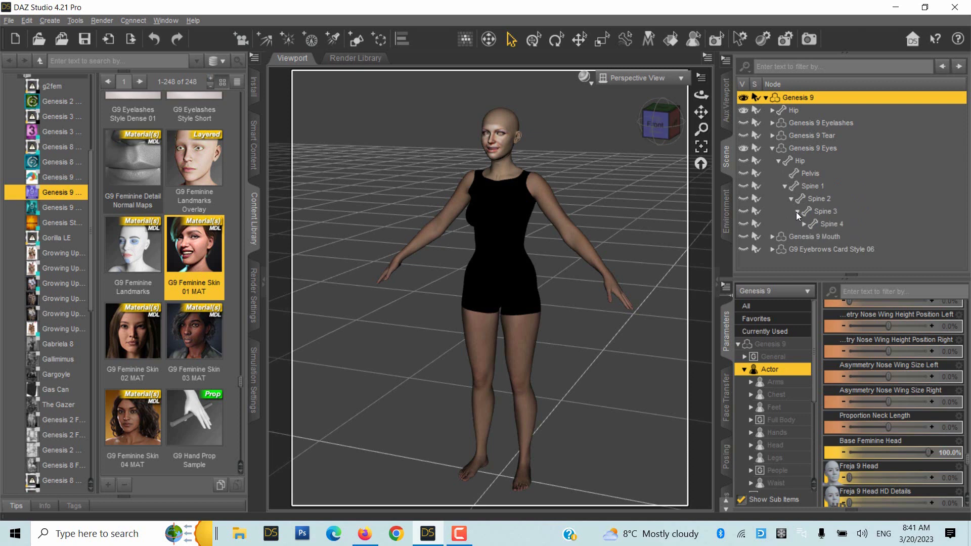
click(803, 224)
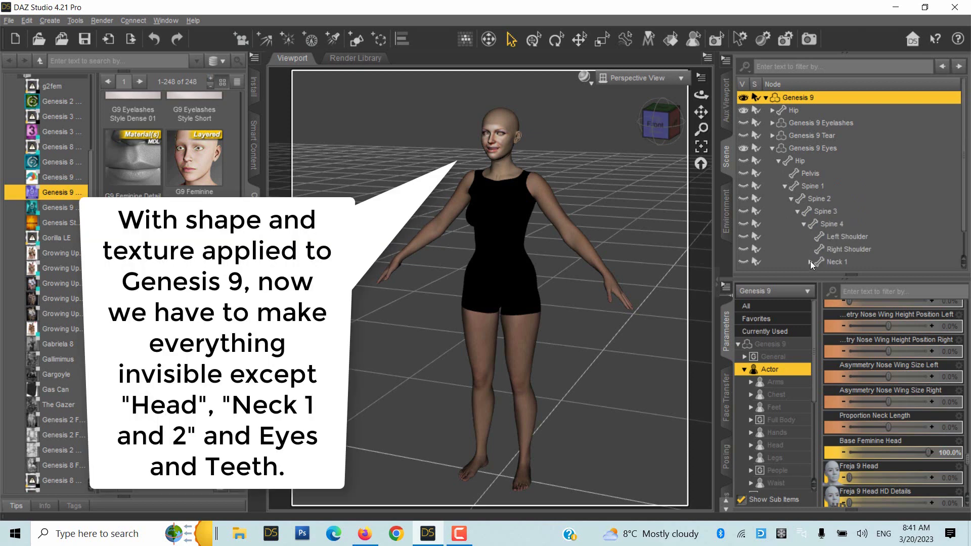
click(809, 262)
Step: Select the figure's head, frame it, and orbit to a front-on view
click(495, 125)
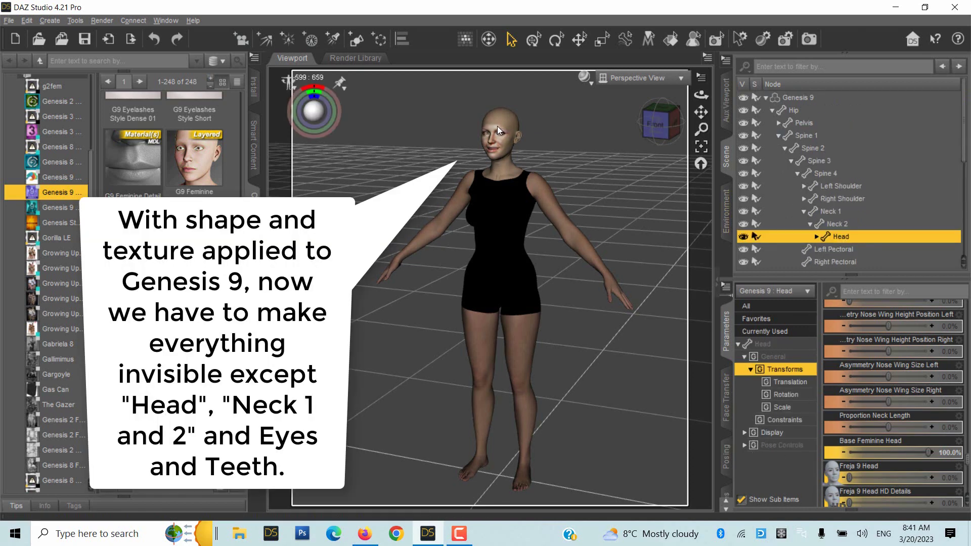
click(701, 148)
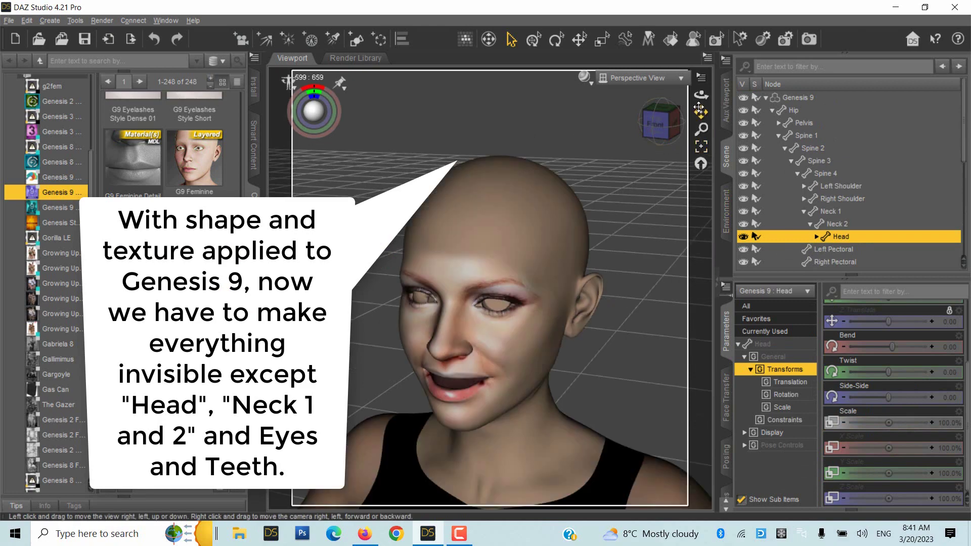
drag(701, 95, 702, 96)
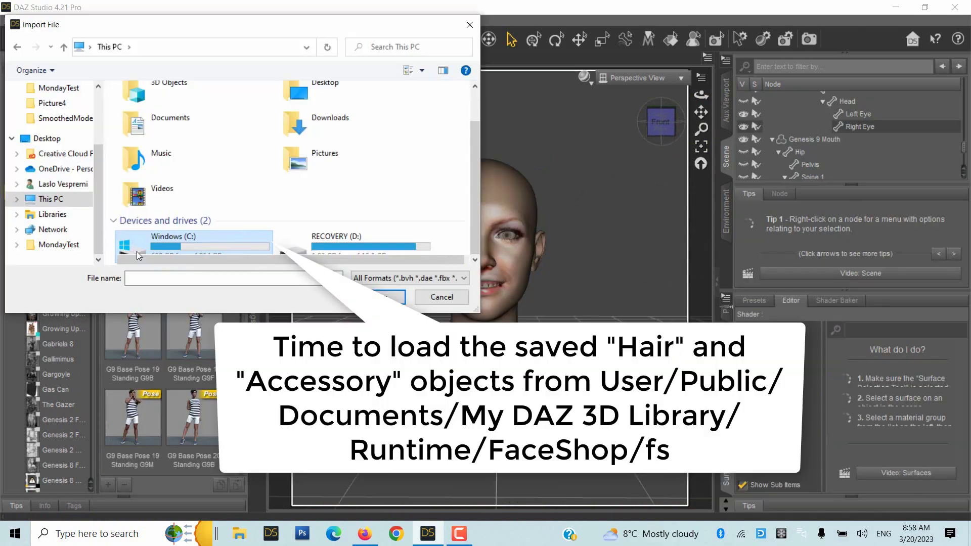
Step: Import fs3dhair from Public Documents/My DAZ 3D Library/Runtime/FaceShop/fs with default settings
double_click(173, 244)
scroll(177, 225, down, 5)
scroll(160, 248, down, 6)
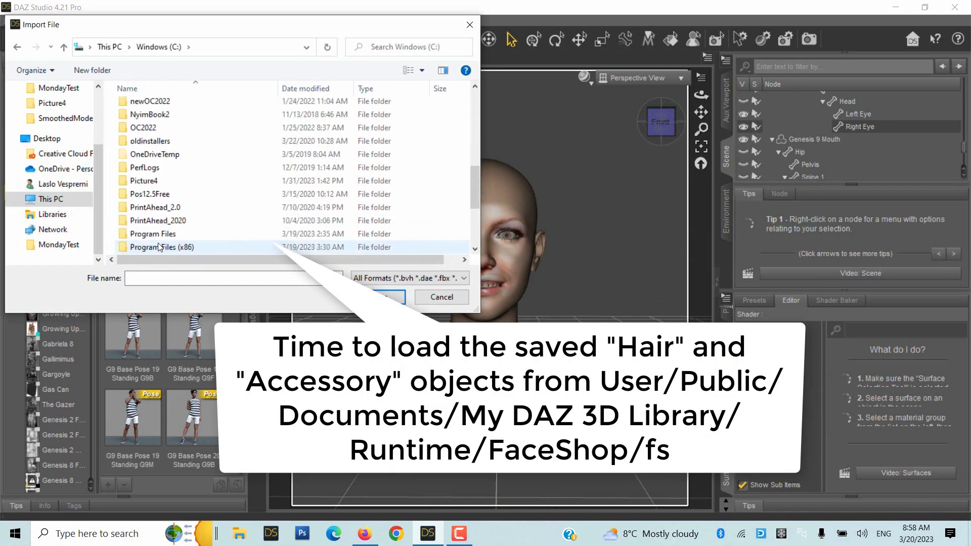
double_click(145, 210)
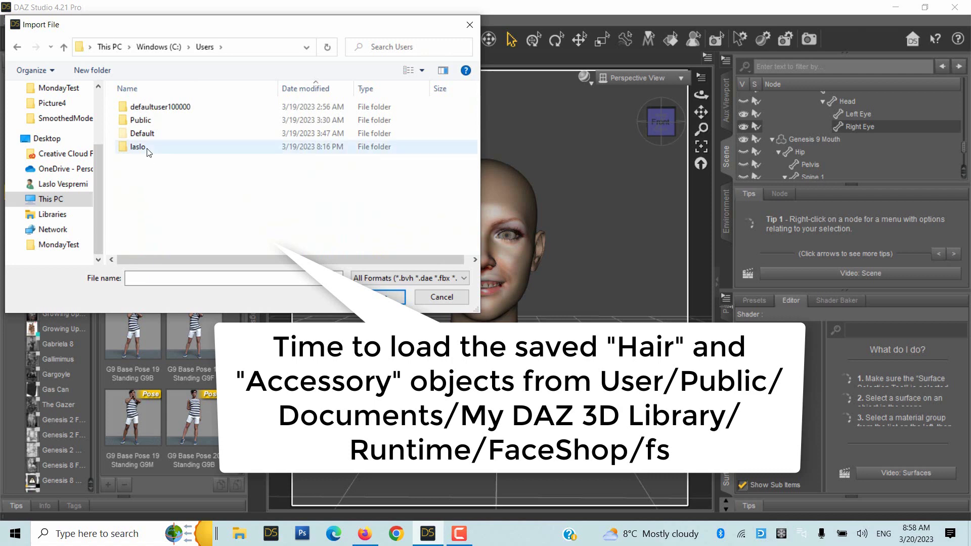
double_click(140, 121)
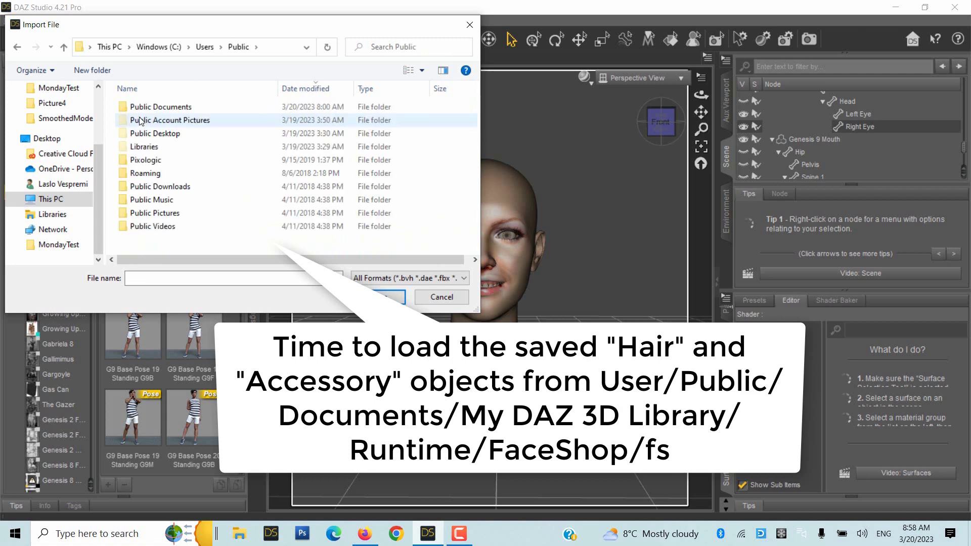
double_click(142, 106)
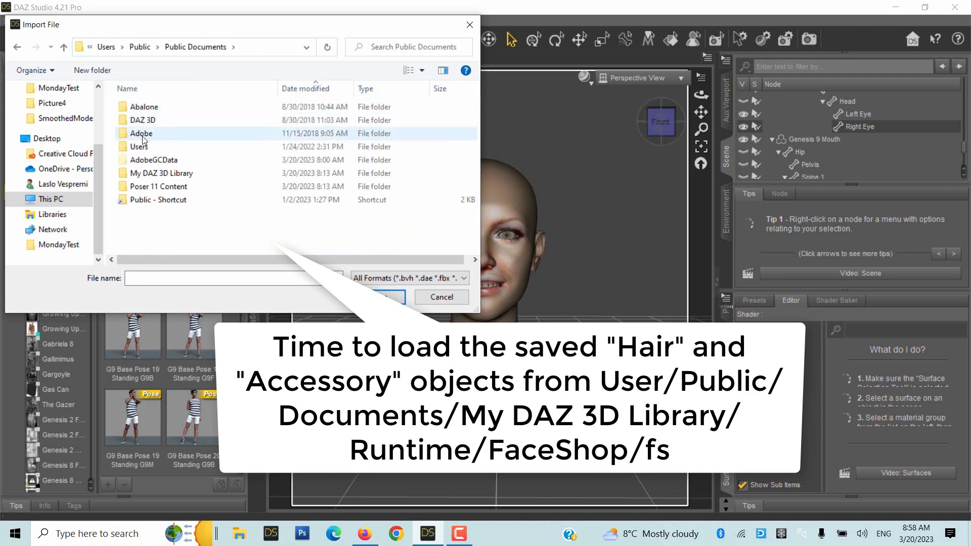
double_click(143, 174)
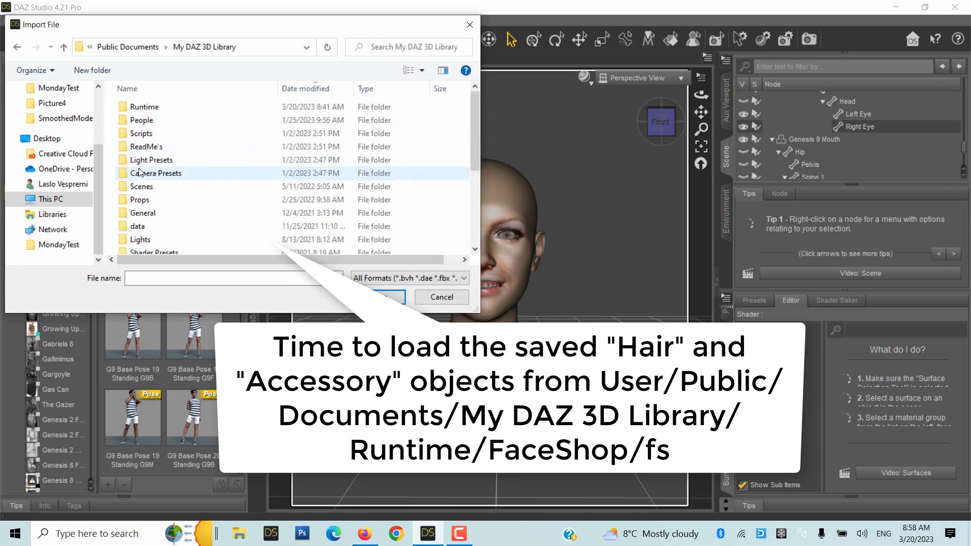
double_click(144, 108)
double_click(146, 107)
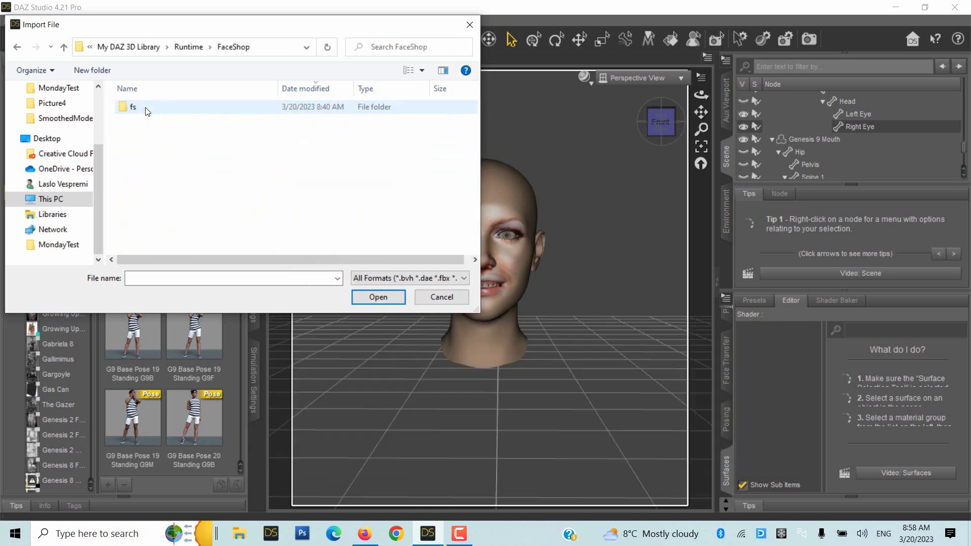
double_click(144, 107)
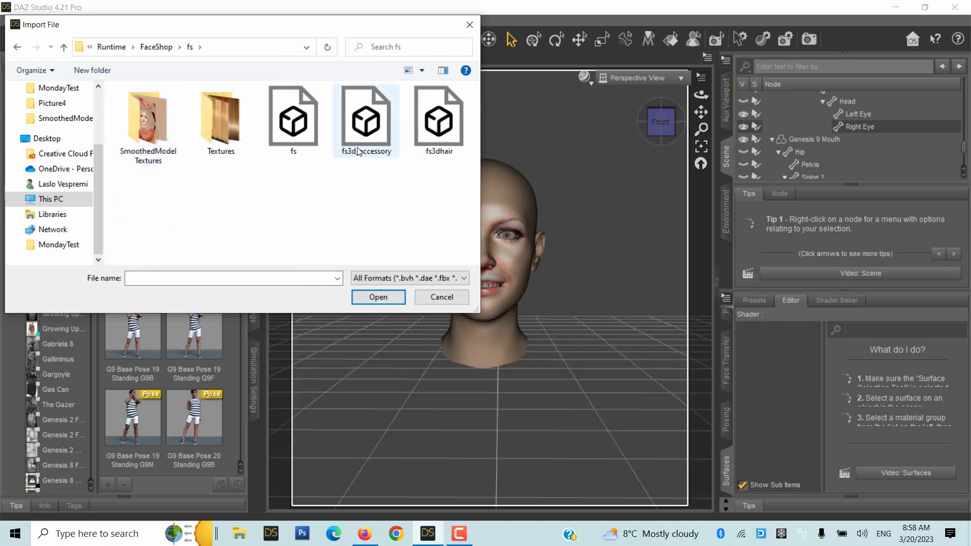
double_click(432, 126)
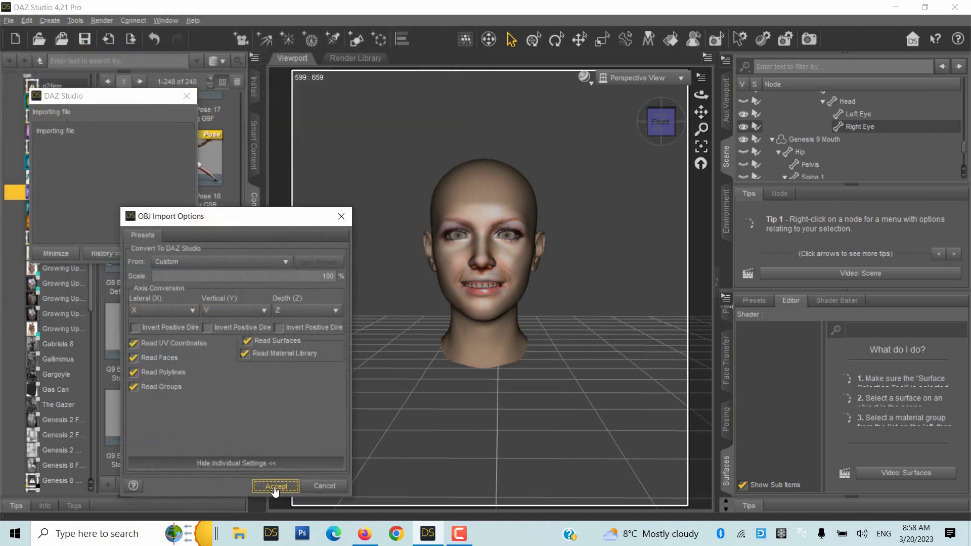
click(275, 486)
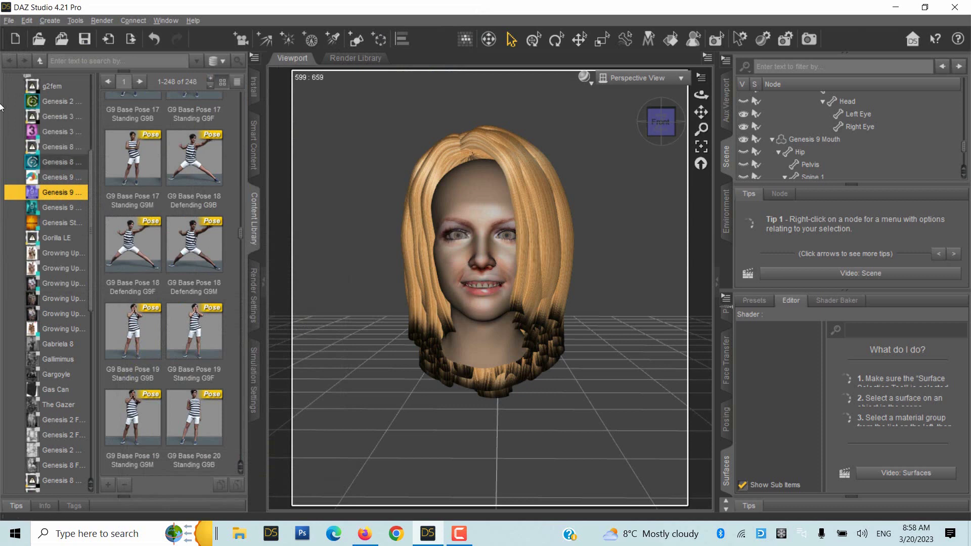
Step: Import the fs3d_accessory shirt object from the same folder and accept the settings
click(9, 20)
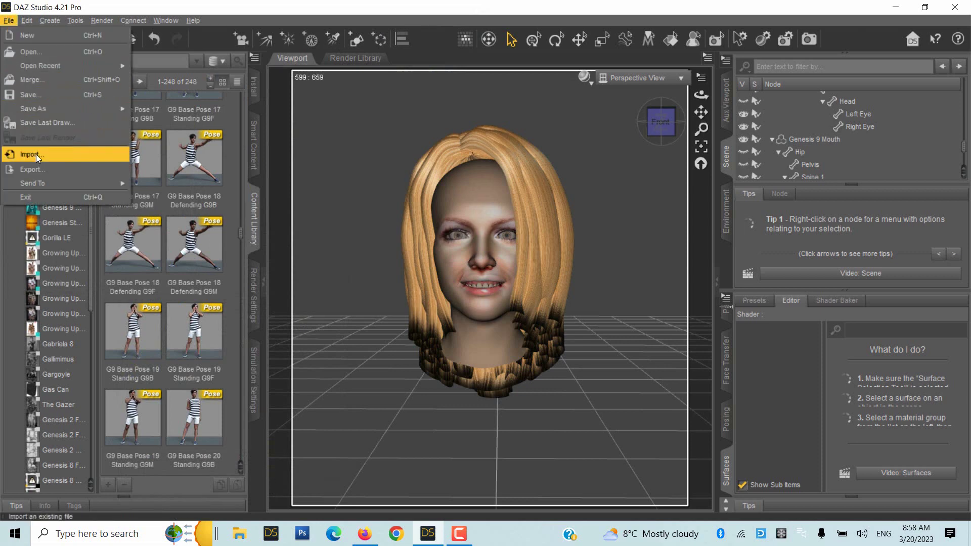
click(35, 153)
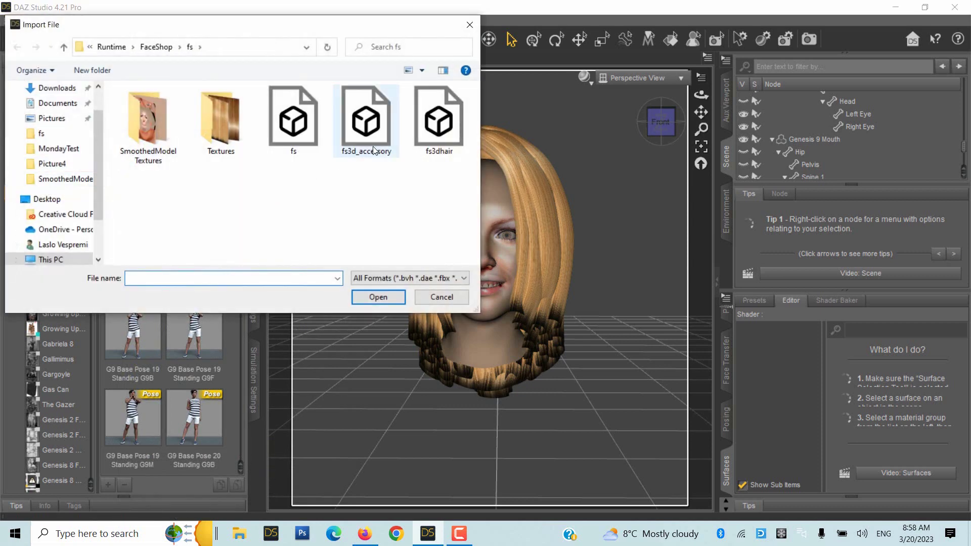
double_click(369, 136)
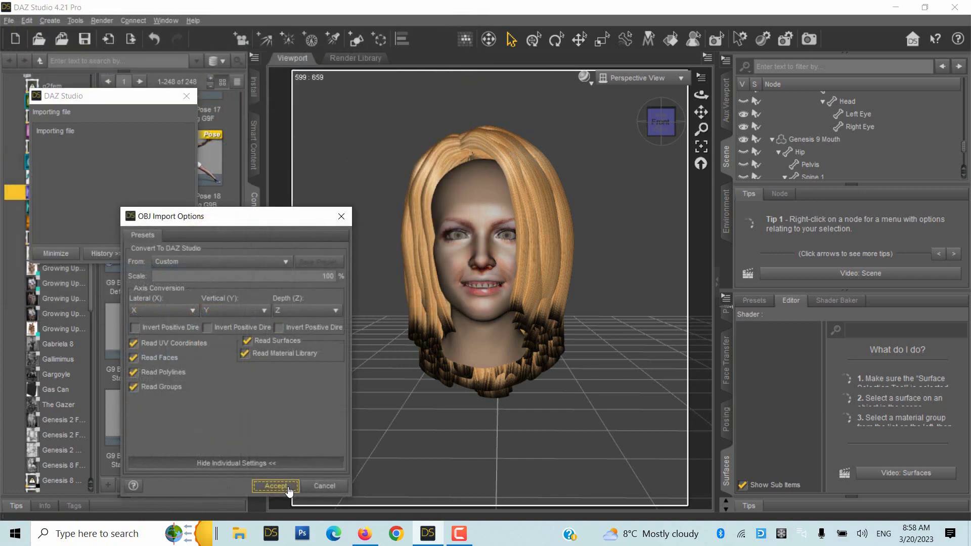
click(276, 486)
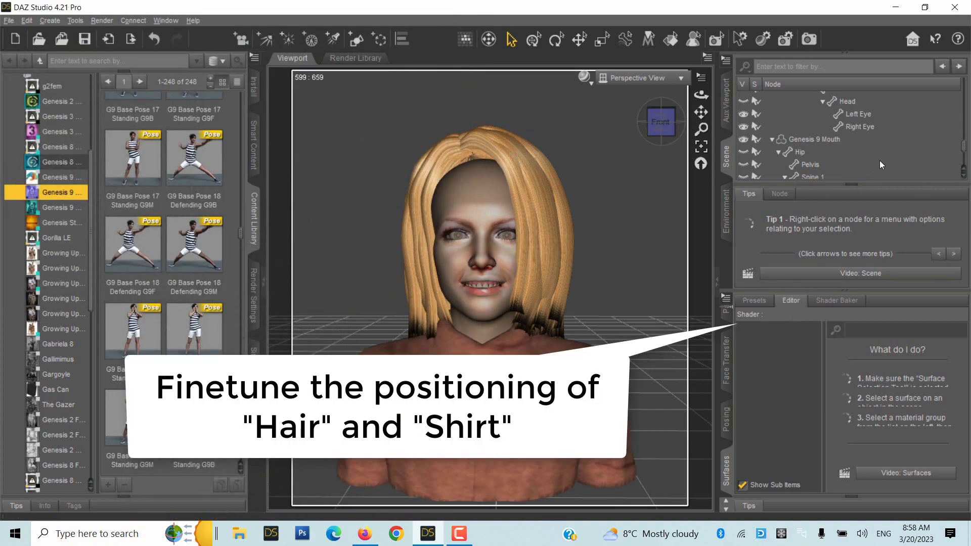
Step: Collapse Genesis 9, select fs3dhair, and change the viewport draw style
drag(963, 152, 965, 86)
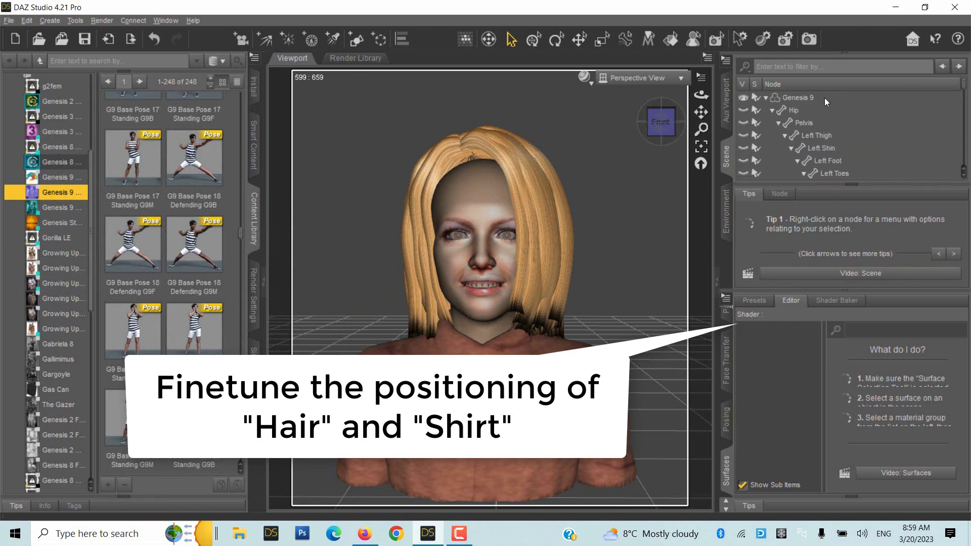
click(766, 98)
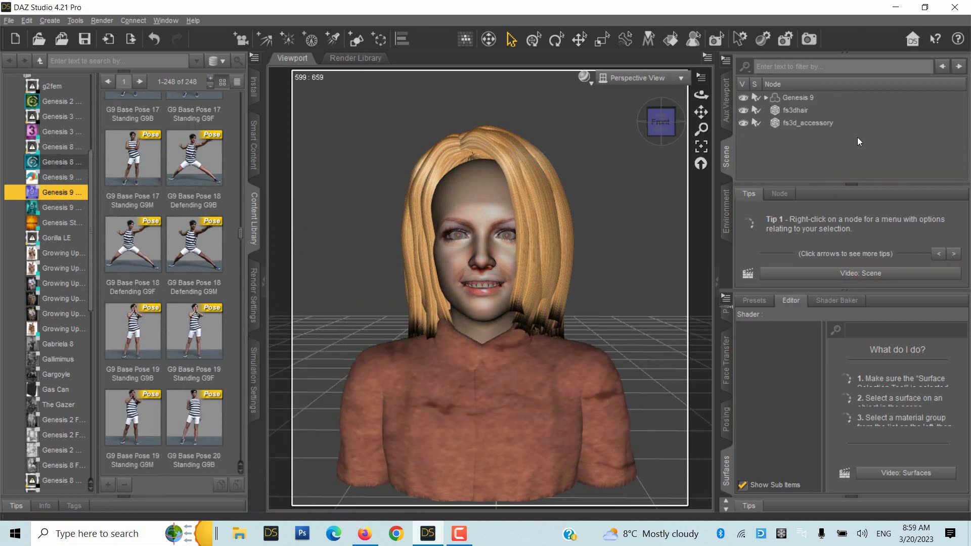
click(798, 110)
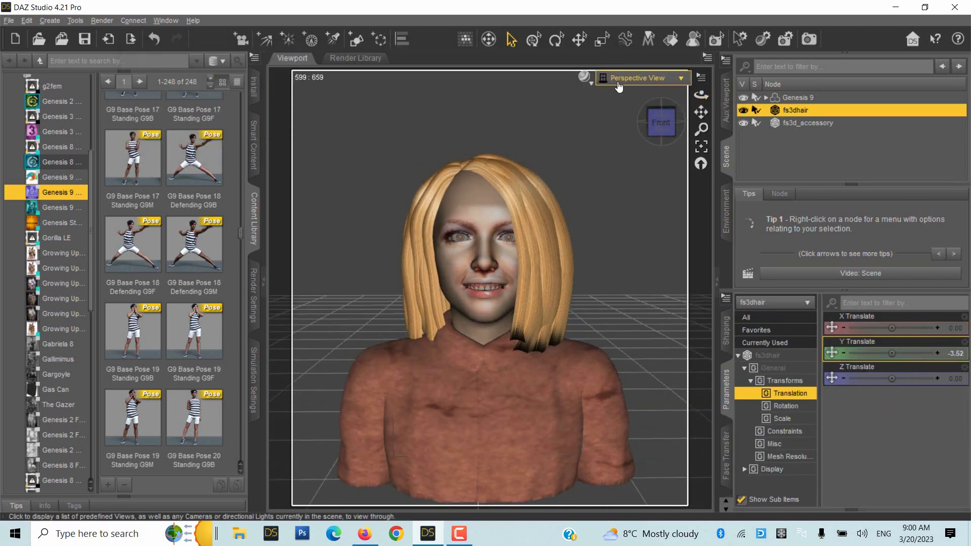
click(585, 77)
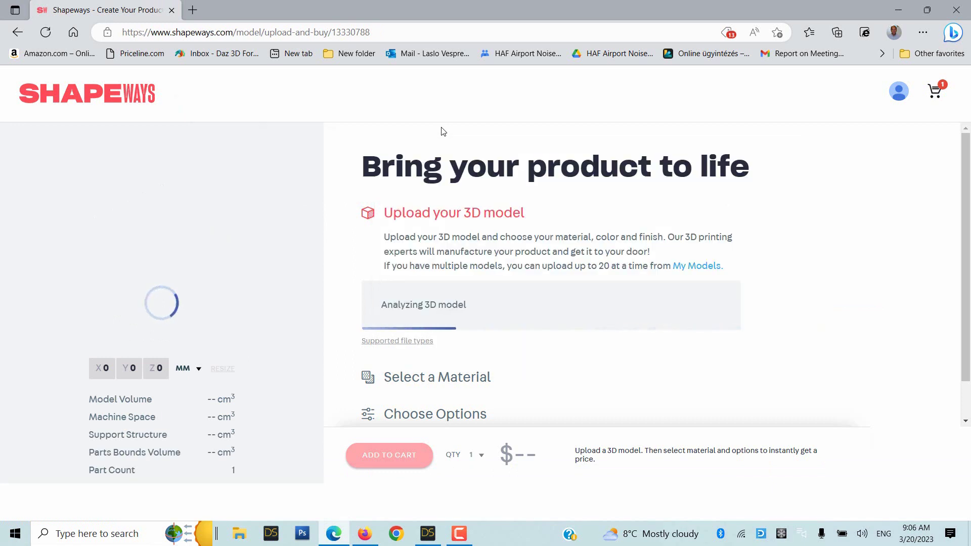
Step: Rescale the bust to 4 inches tall, save, and browse material prices from $90.12
click(391, 292)
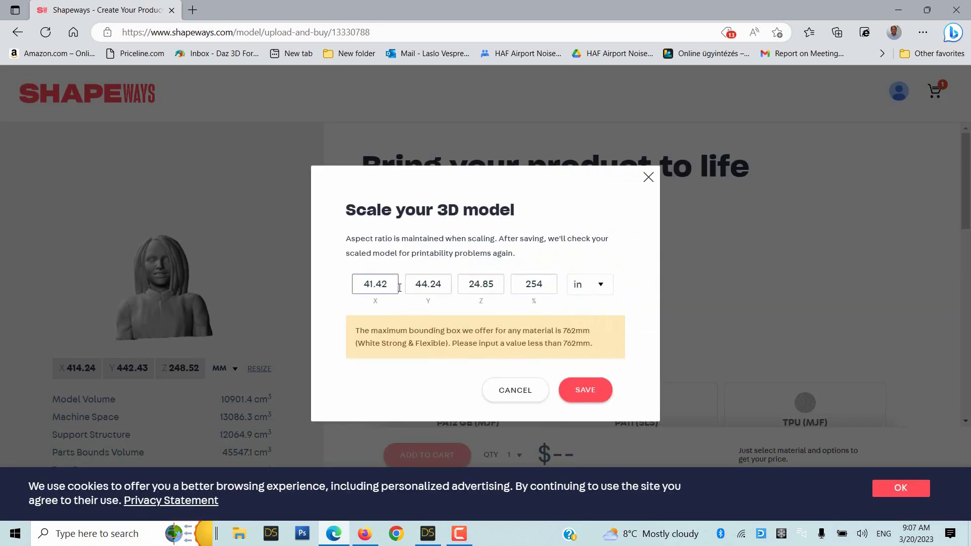
drag(445, 286, 407, 286)
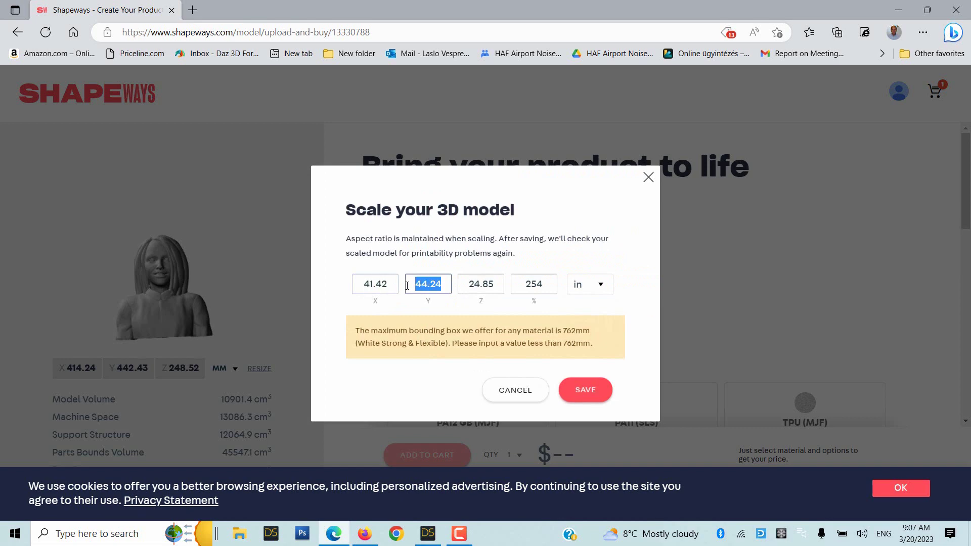
text(4)
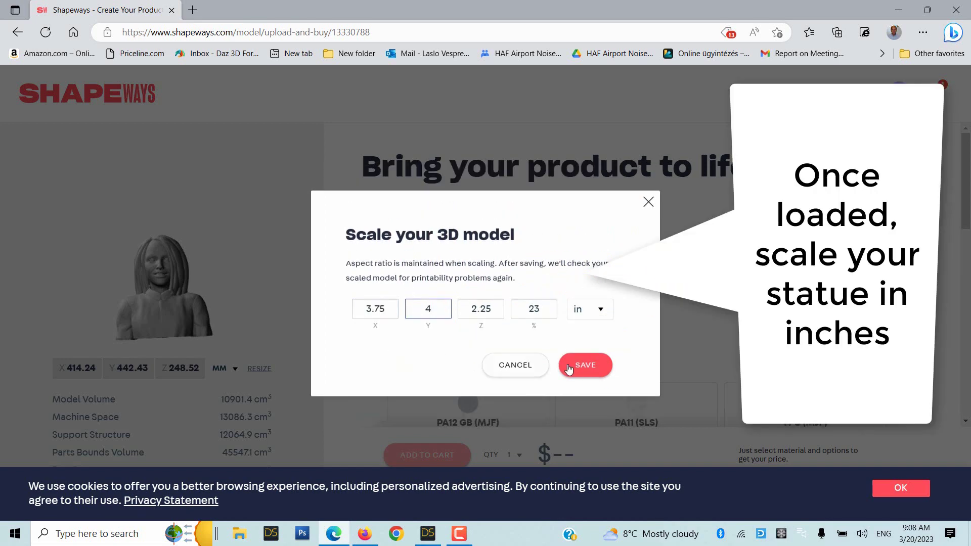
click(573, 368)
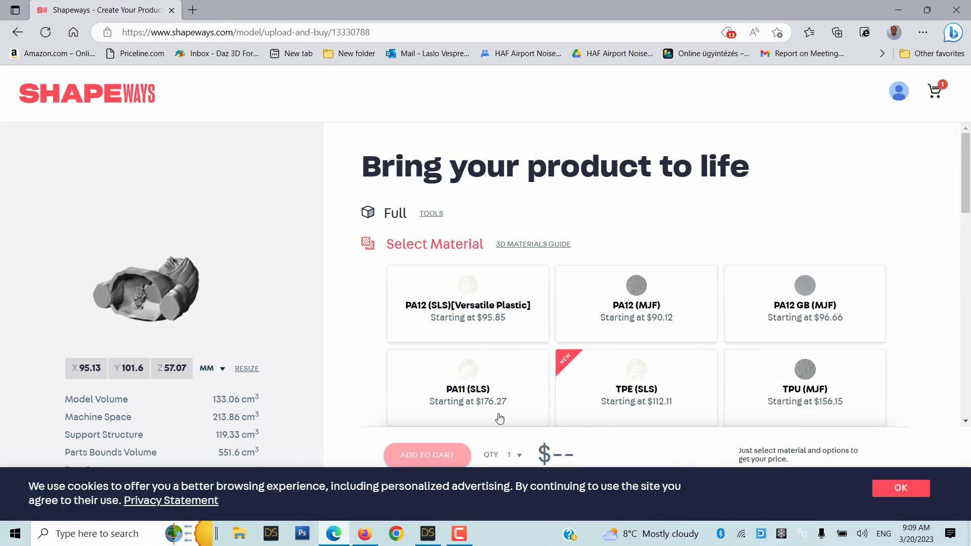
drag(141, 283, 164, 345)
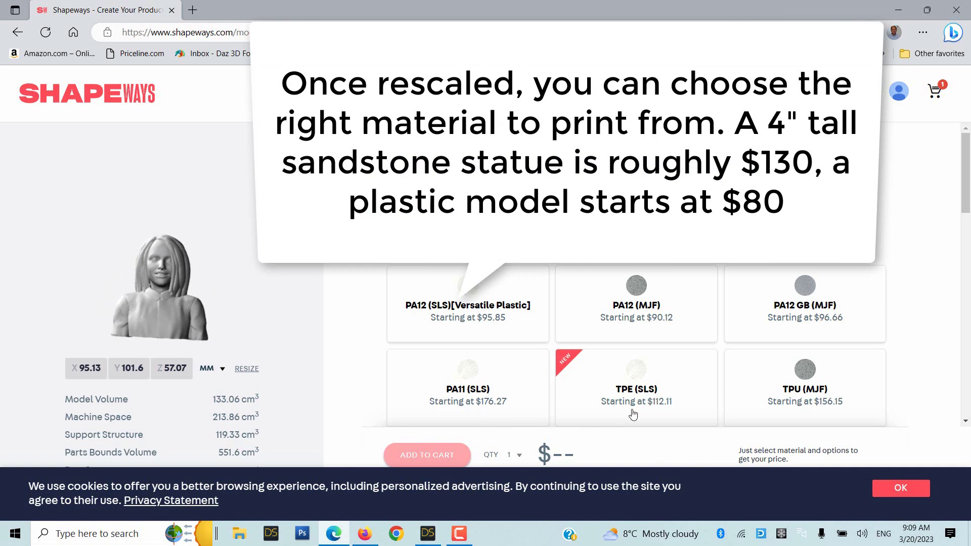
scroll(637, 404, down, 3)
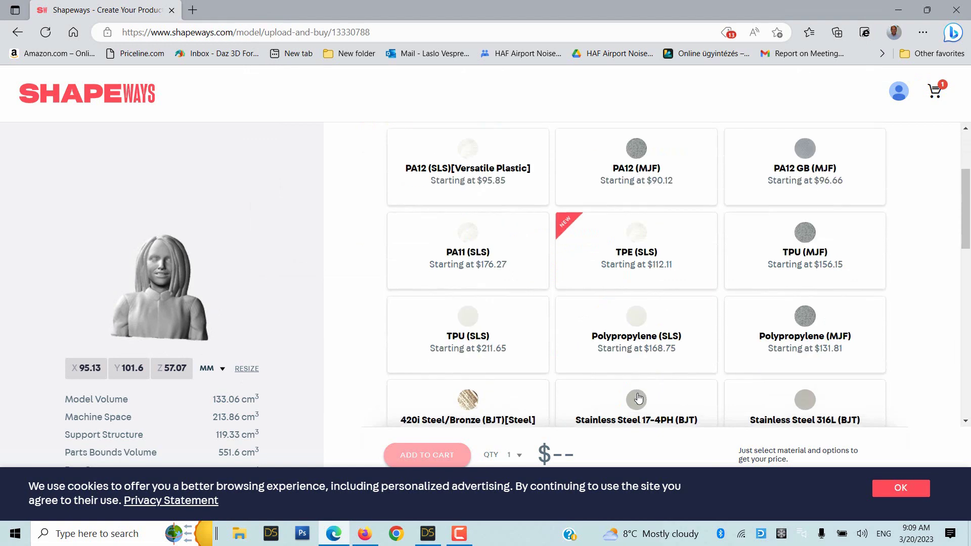